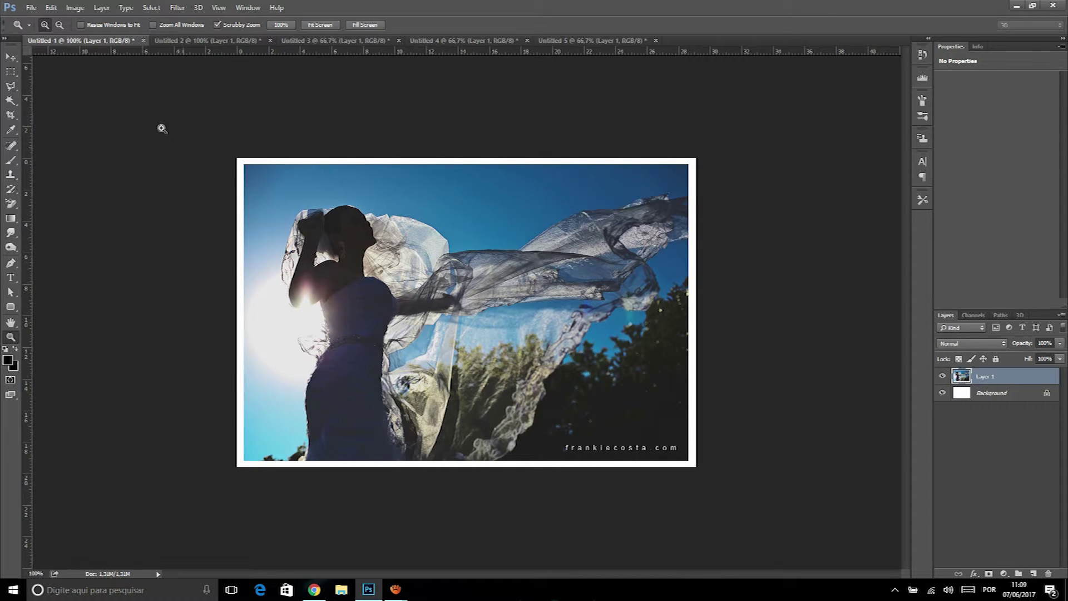
Try Camera Raw Filter adjustments on the photo, including exposure +1.90, clarity +54 and saturation -100, and discard them
click(174, 9)
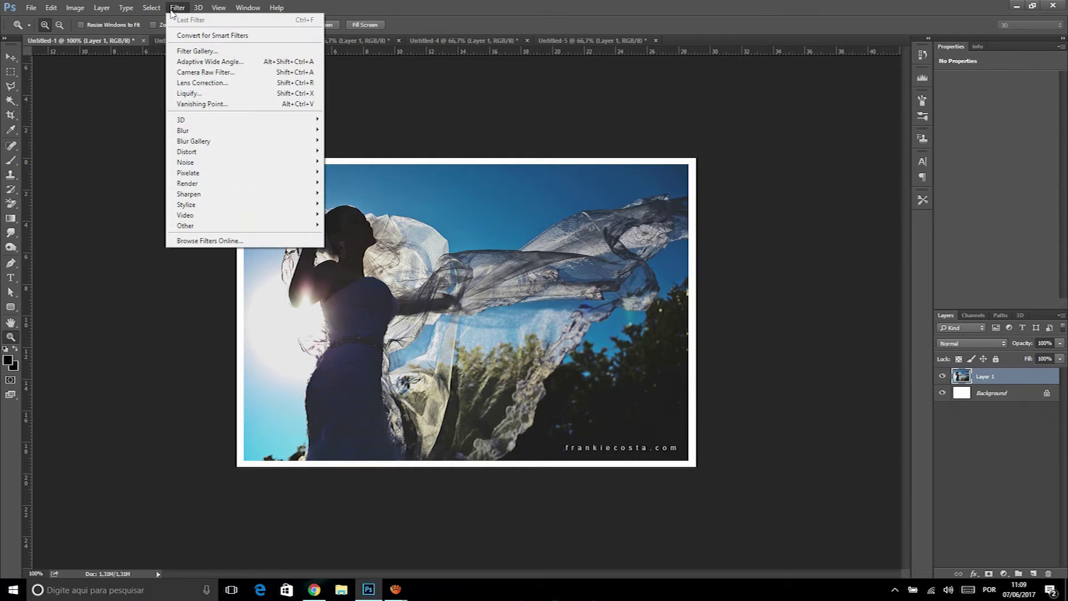
click(289, 73)
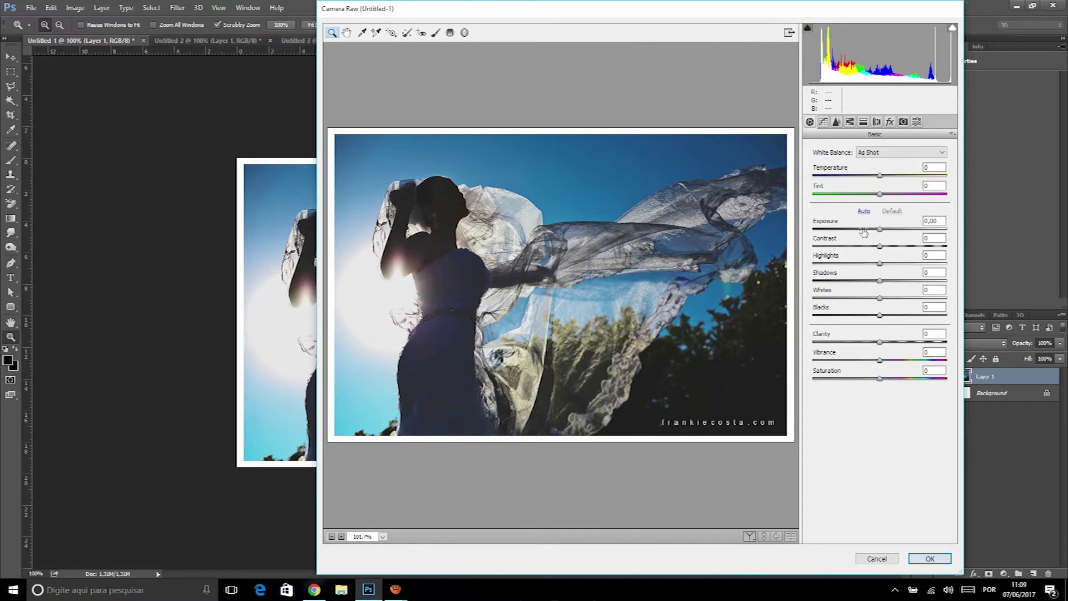
drag(879, 229, 926, 315)
drag(880, 342, 811, 369)
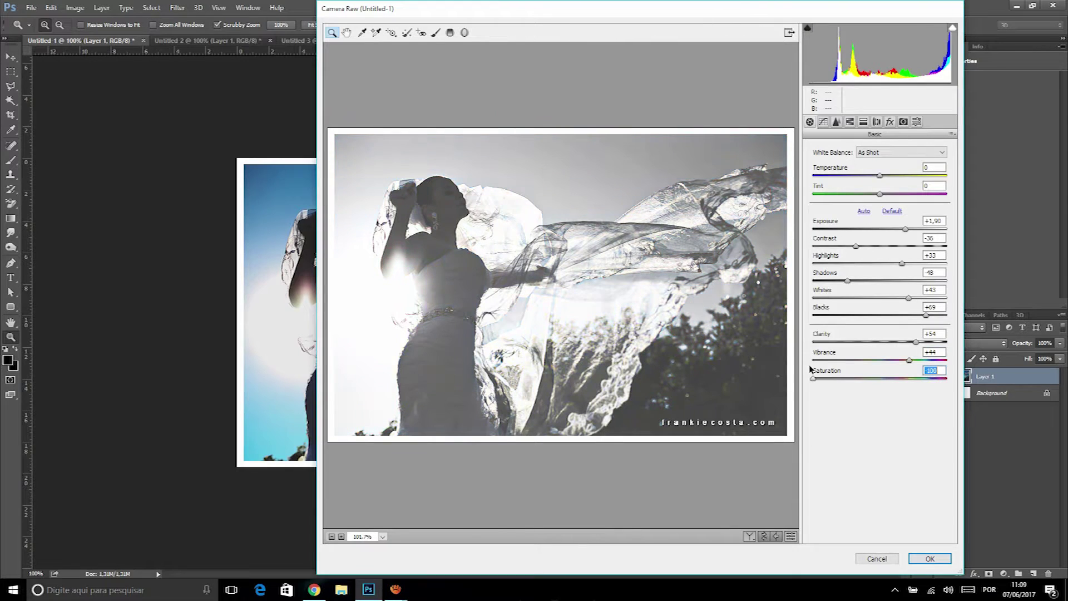
click(879, 558)
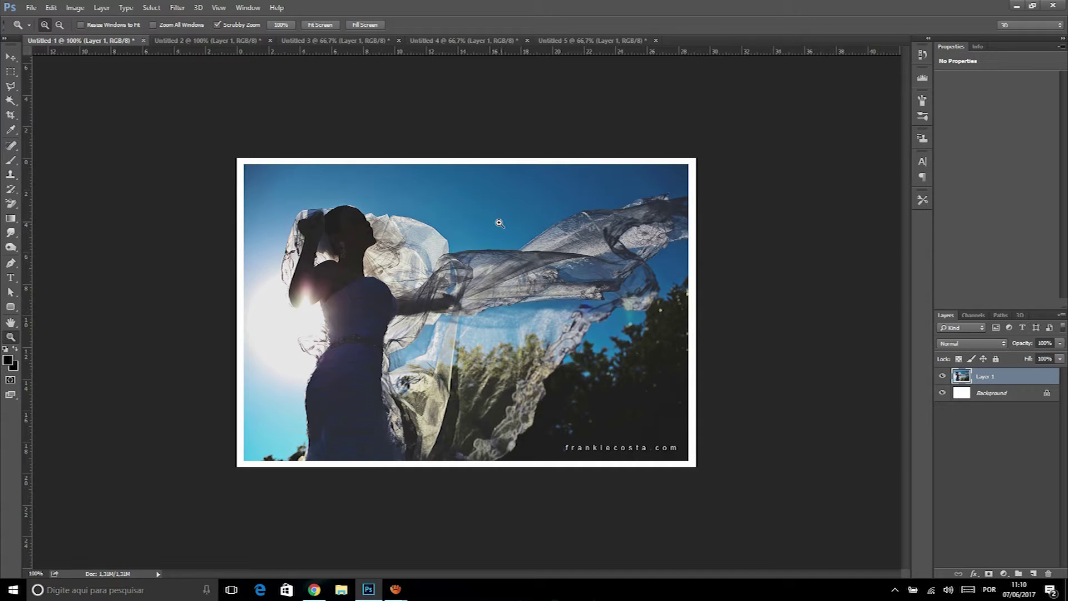
Switch to Chrome and look through the course and workshop offers on the Estech EAD home page
click(314, 589)
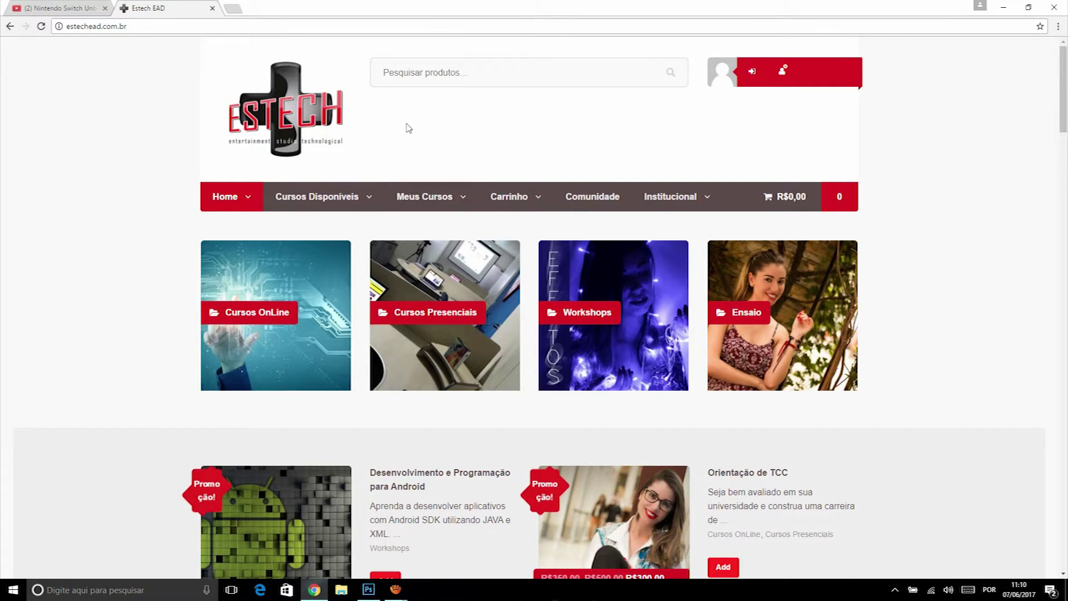
drag(1066, 101, 1023, 93)
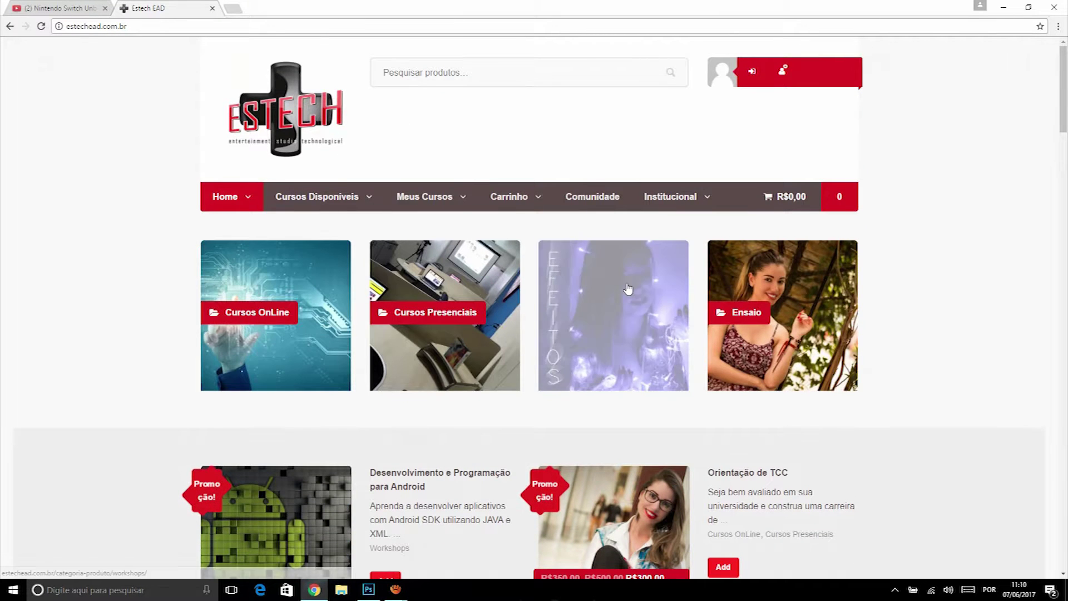
scroll(932, 132, down, 6)
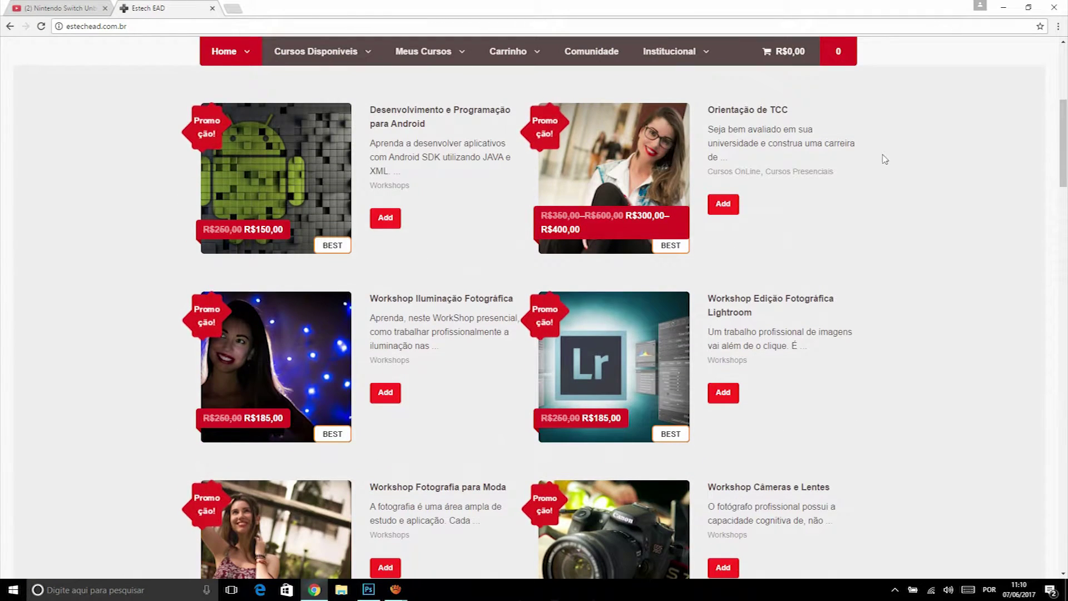
scroll(883, 159, down, 8)
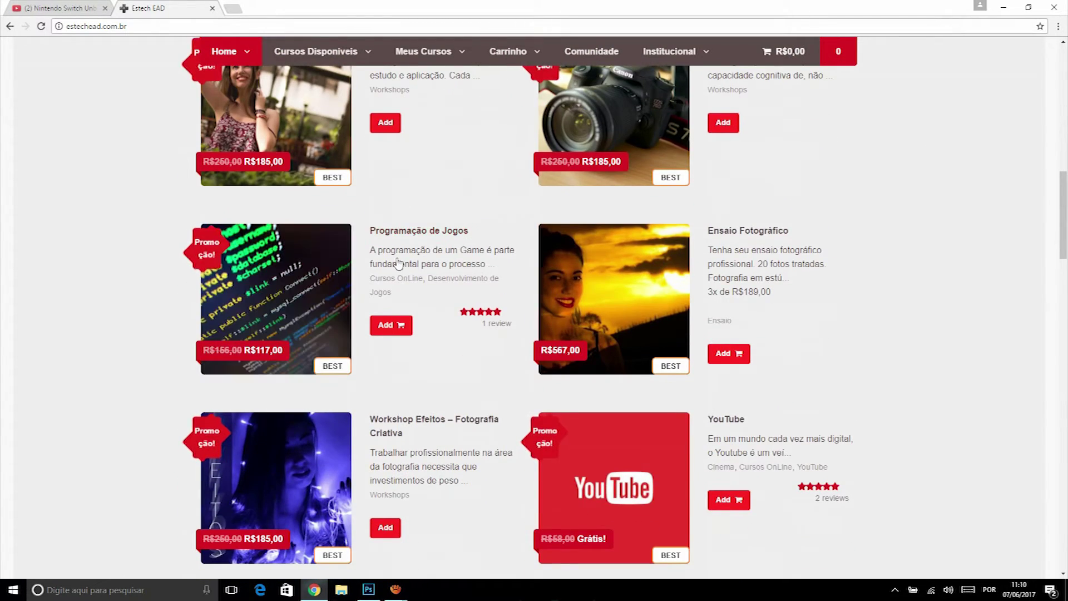
scroll(429, 290, down, 1)
scroll(428, 289, down, 1)
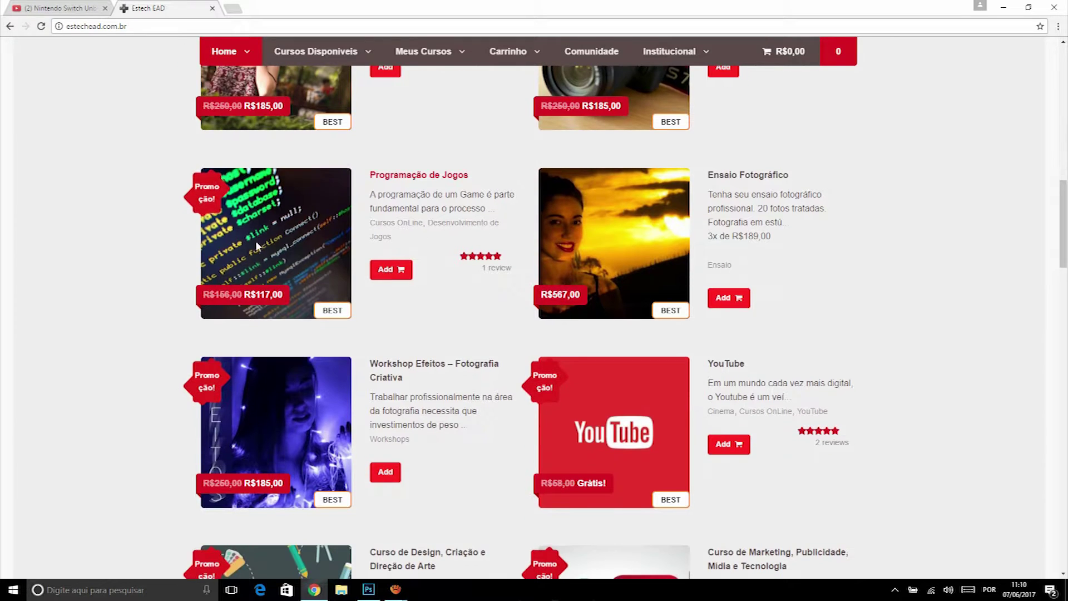
scroll(275, 245, down, 5)
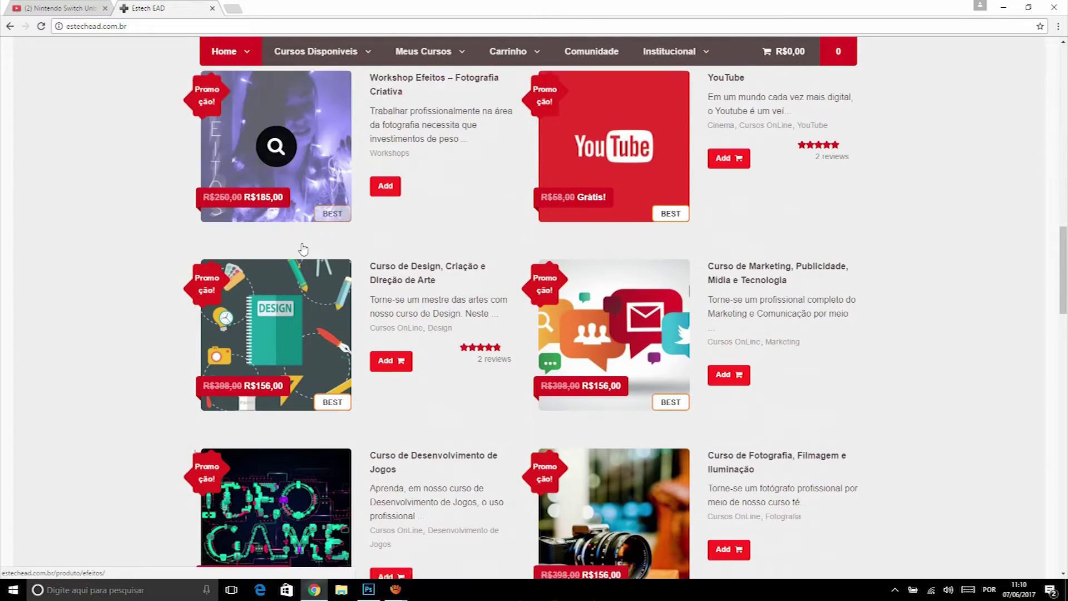
scroll(279, 195, down, 2)
Review the product page of the course Curso de Design, Criação e Direção de Arte and return to the home page
click(282, 245)
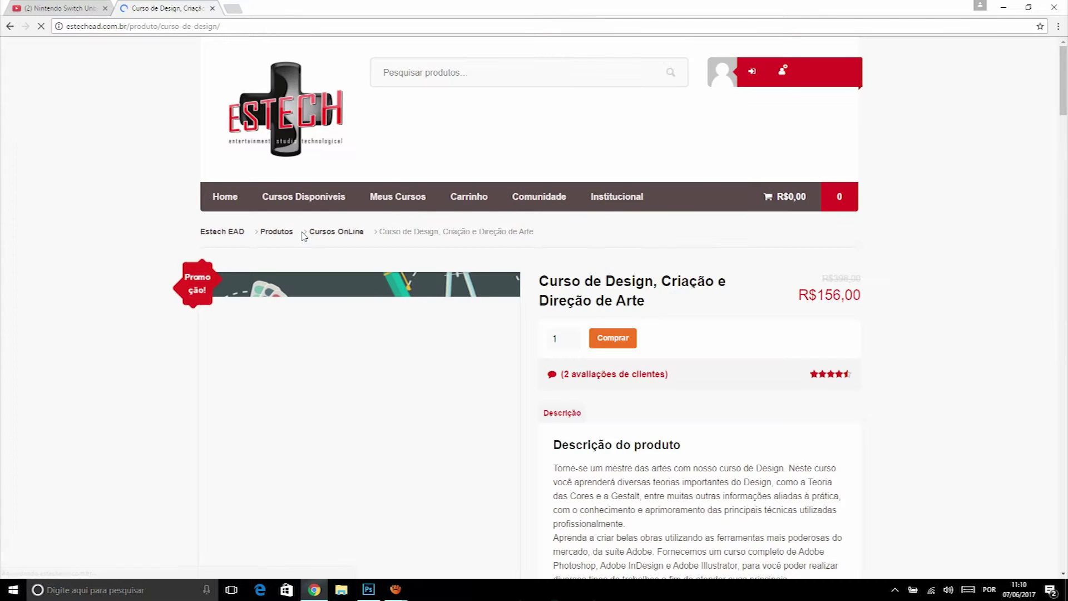
scroll(608, 291, down, 3)
scroll(699, 334, down, 10)
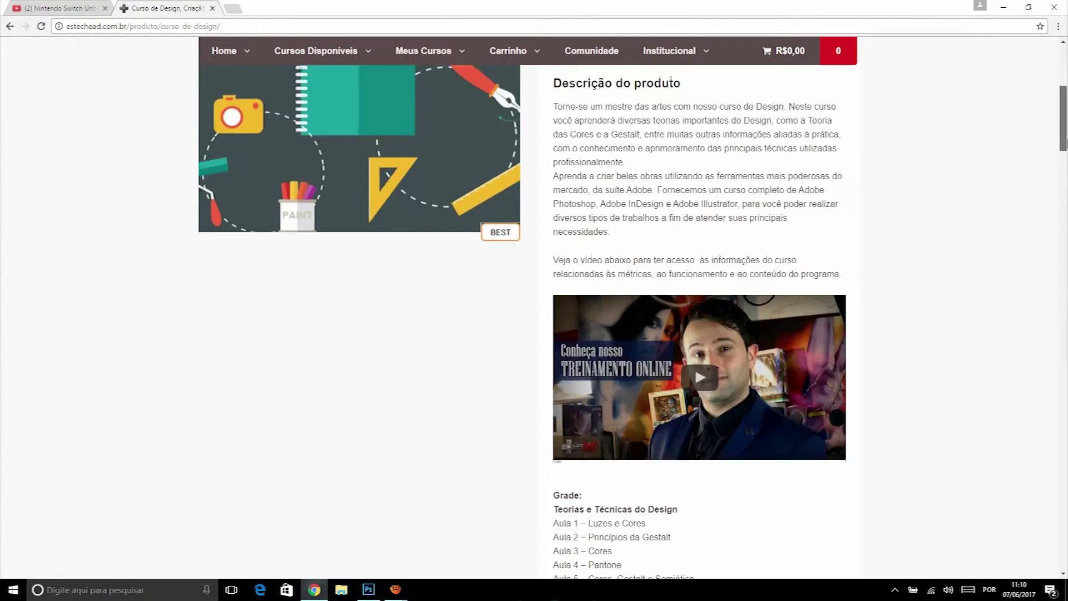
drag(1064, 192, 1064, 50)
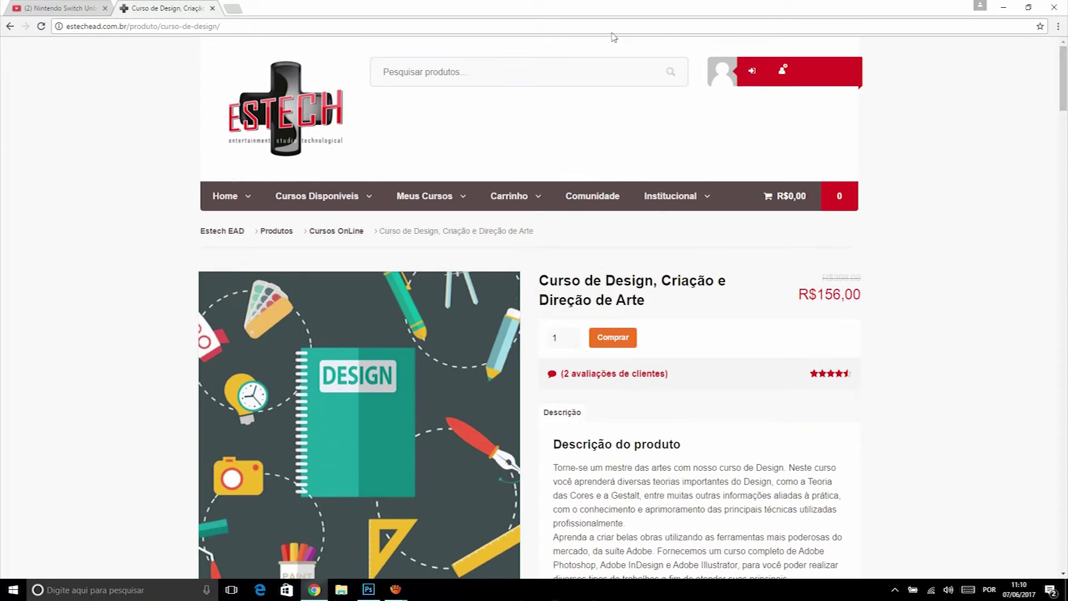
click(212, 196)
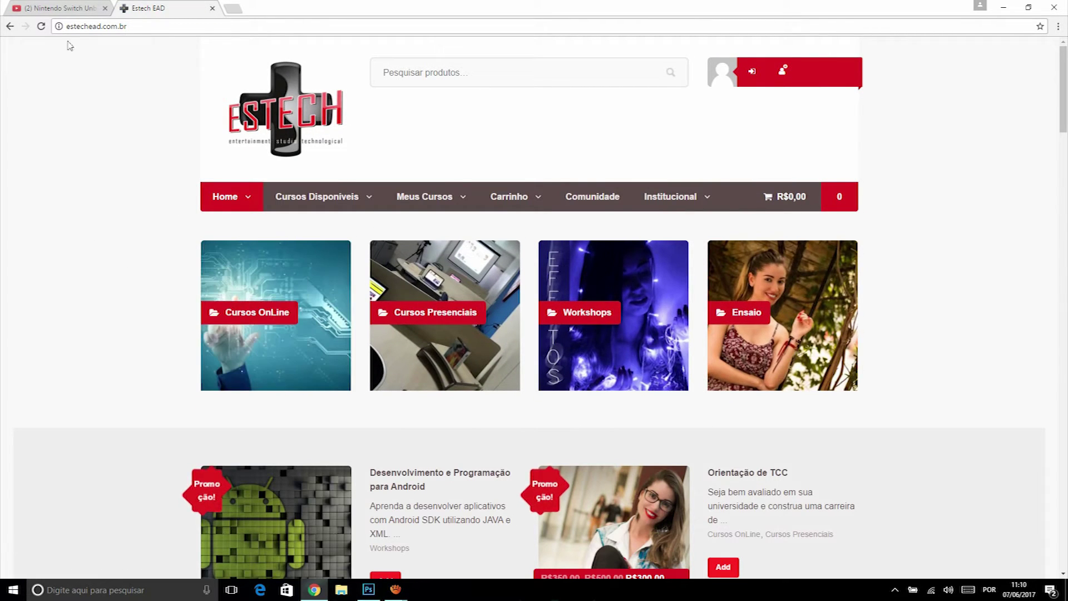
Switch back to Photoshop and examine the backlit woman and her flowing veil up close
click(369, 589)
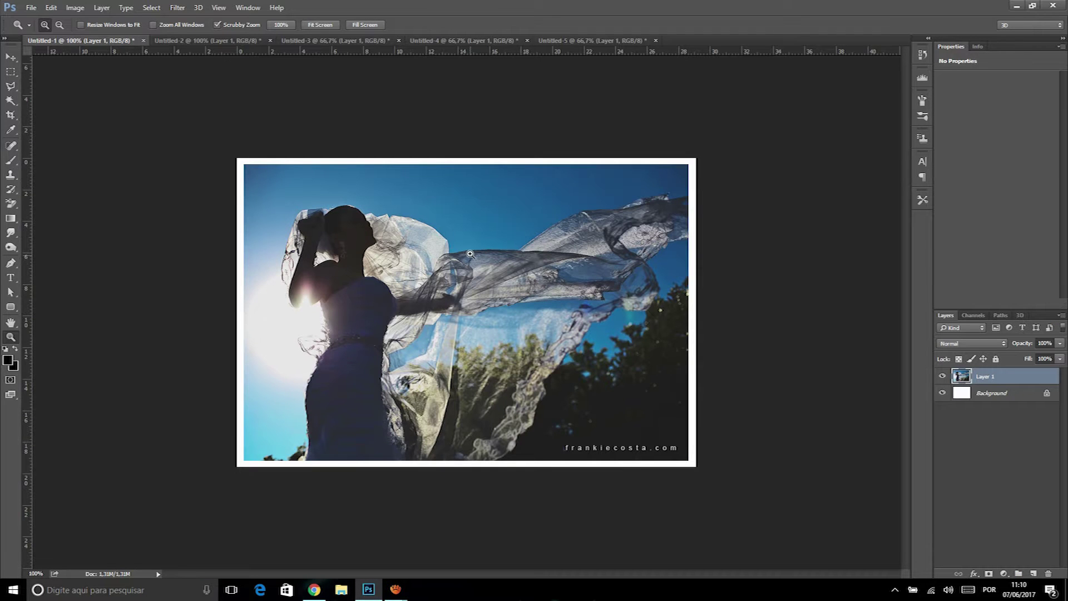
alt+click(392, 259)
click(389, 260)
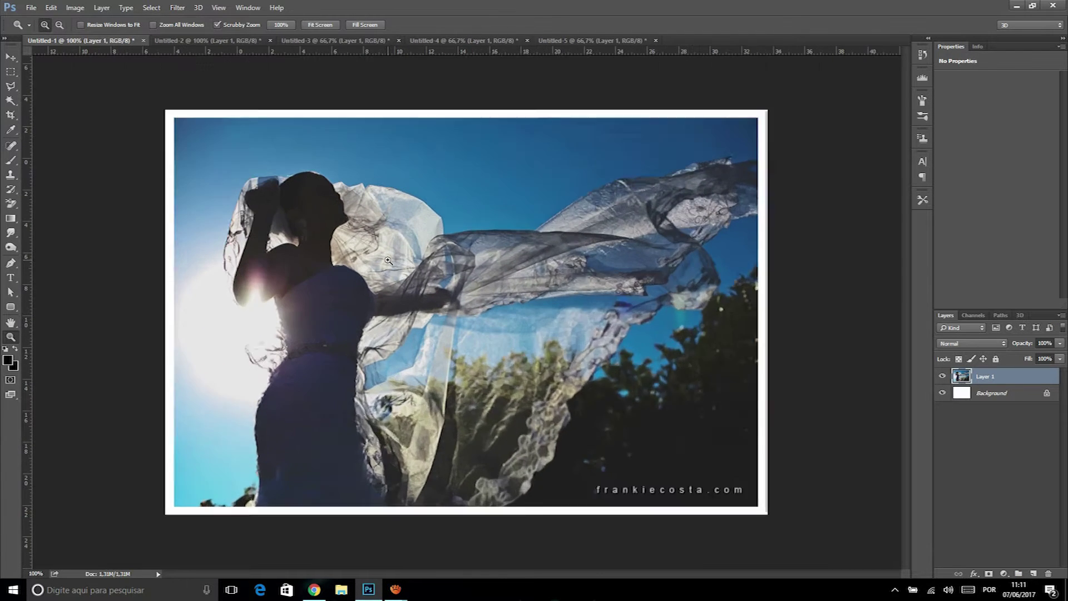
click(388, 260)
click(177, 7)
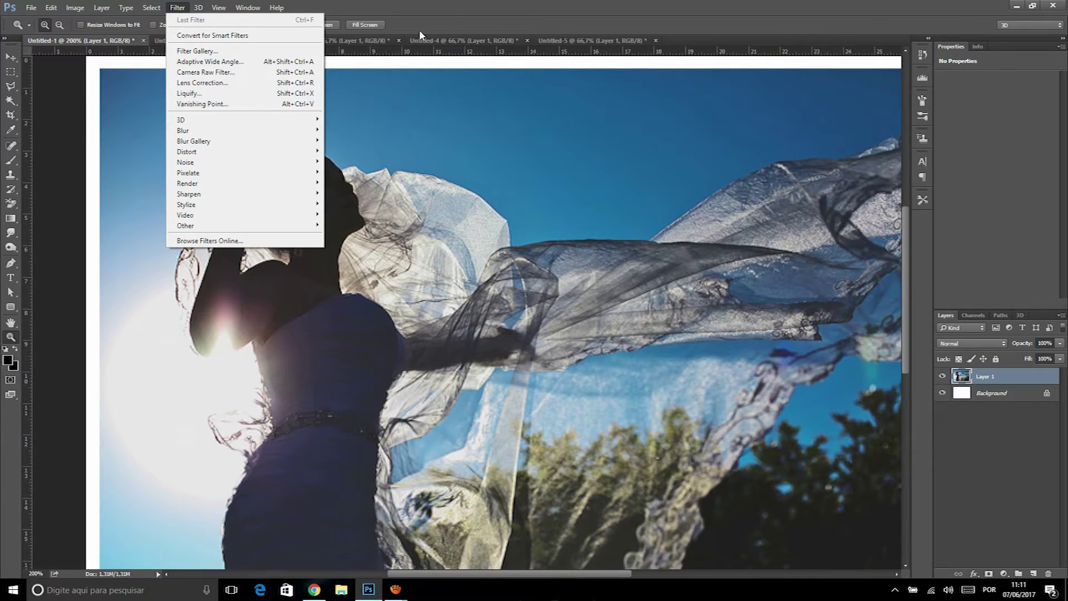
click(441, 148)
alt+click(441, 145)
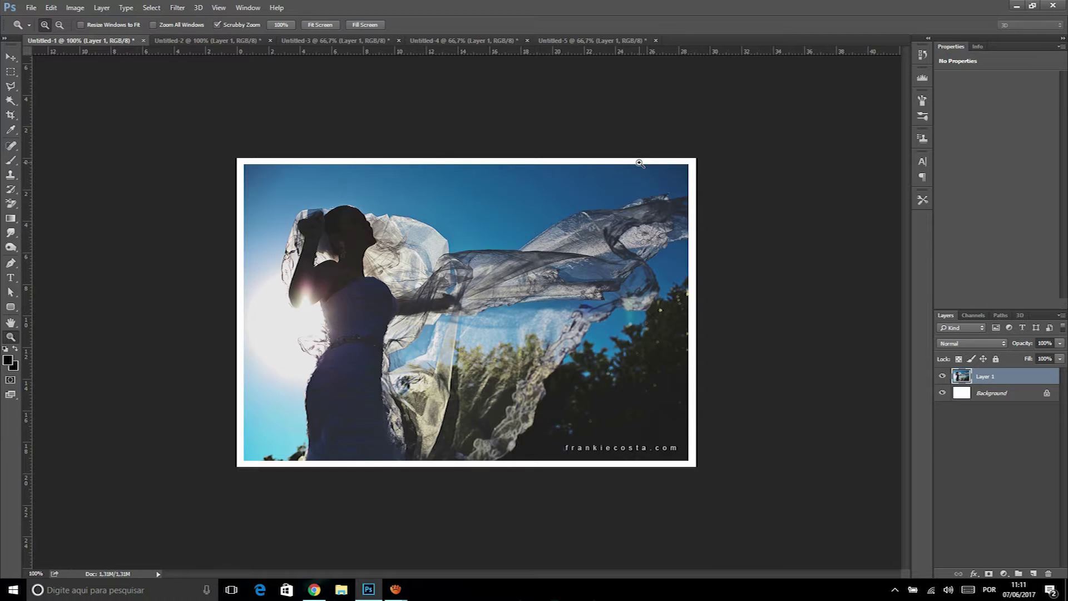
click(597, 244)
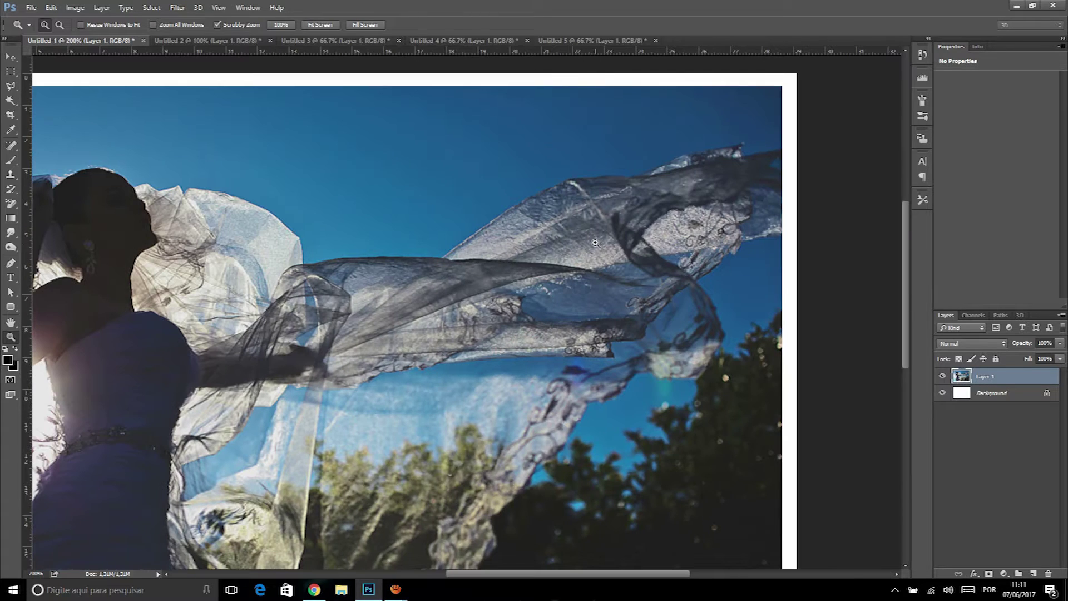
alt+click(576, 245)
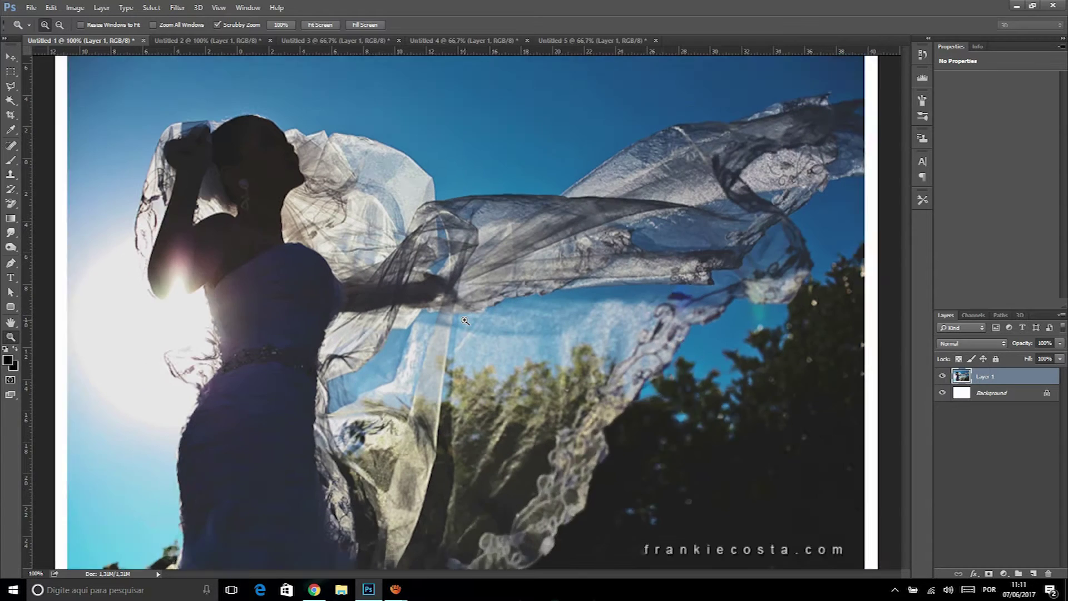
click(466, 321)
alt+click(466, 321)
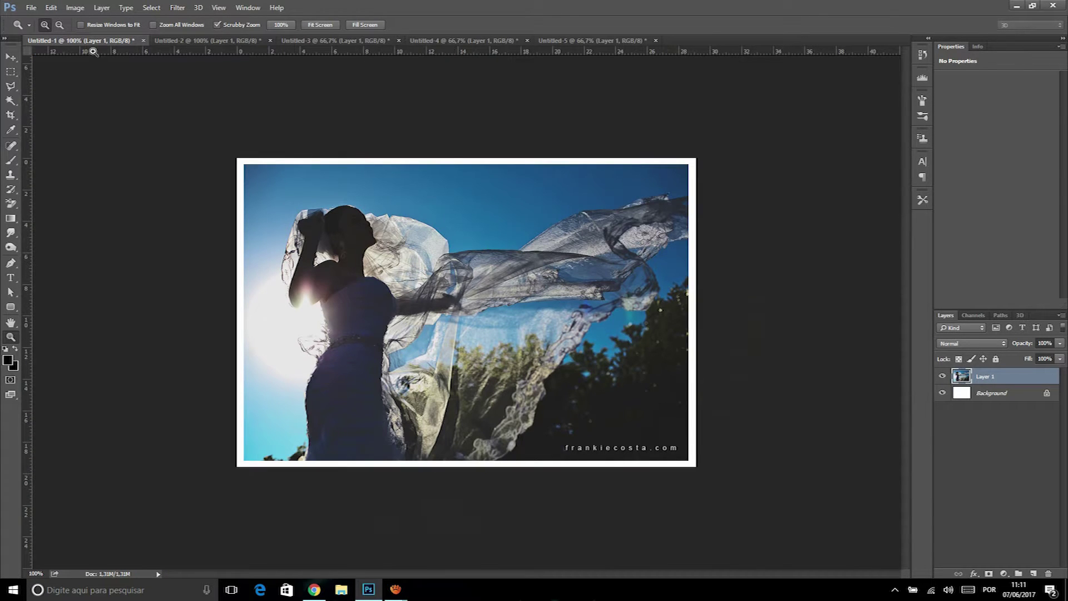
Start a Shadows/Highlights adjustment on Layer 1 and set the Shadows amount to 100%
click(75, 7)
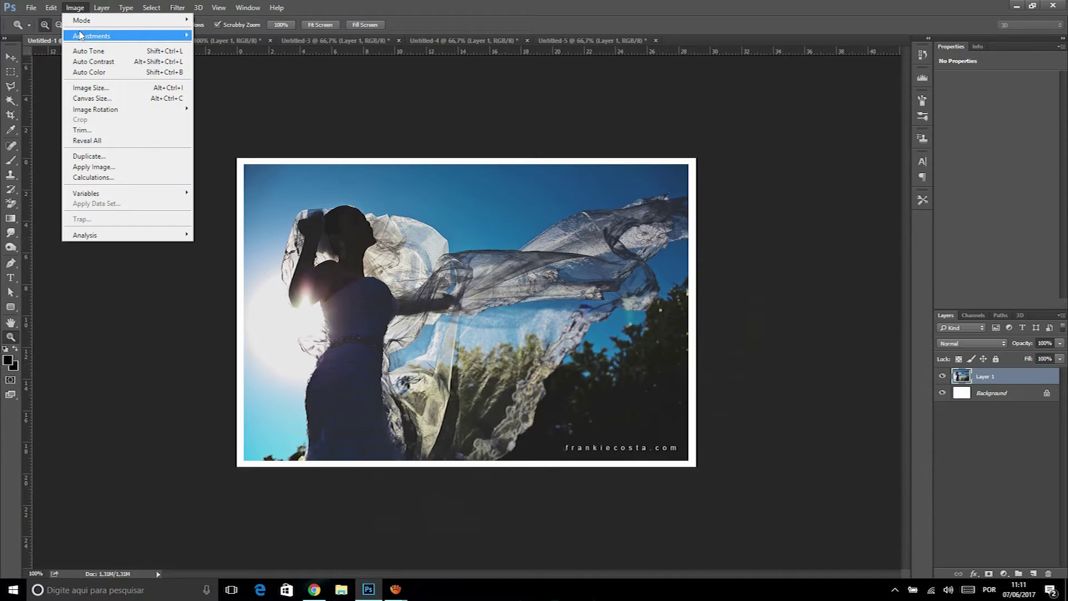
mouse_move(94, 38)
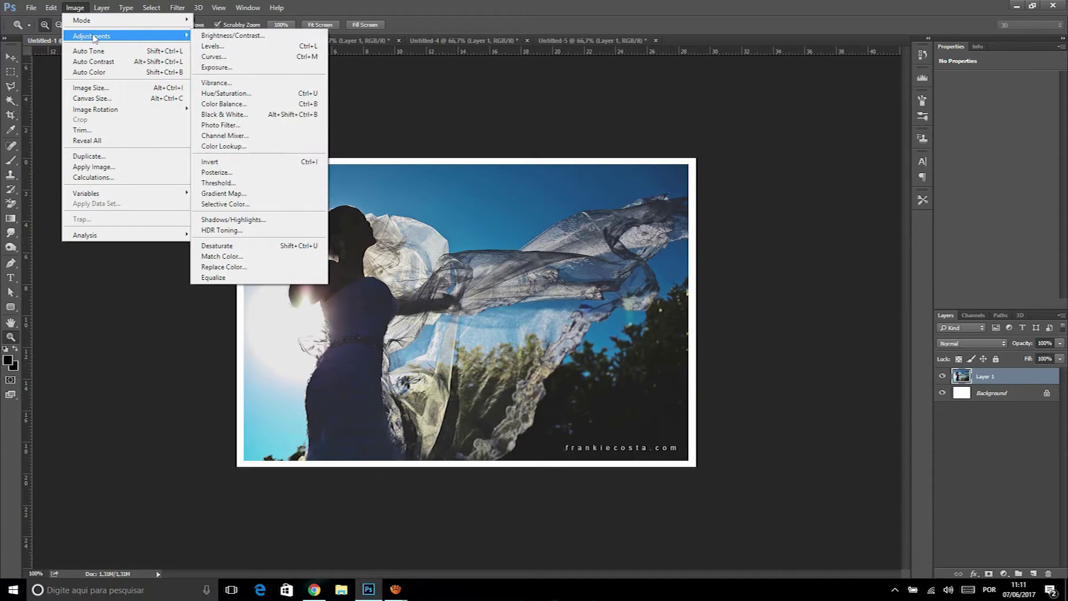
click(230, 221)
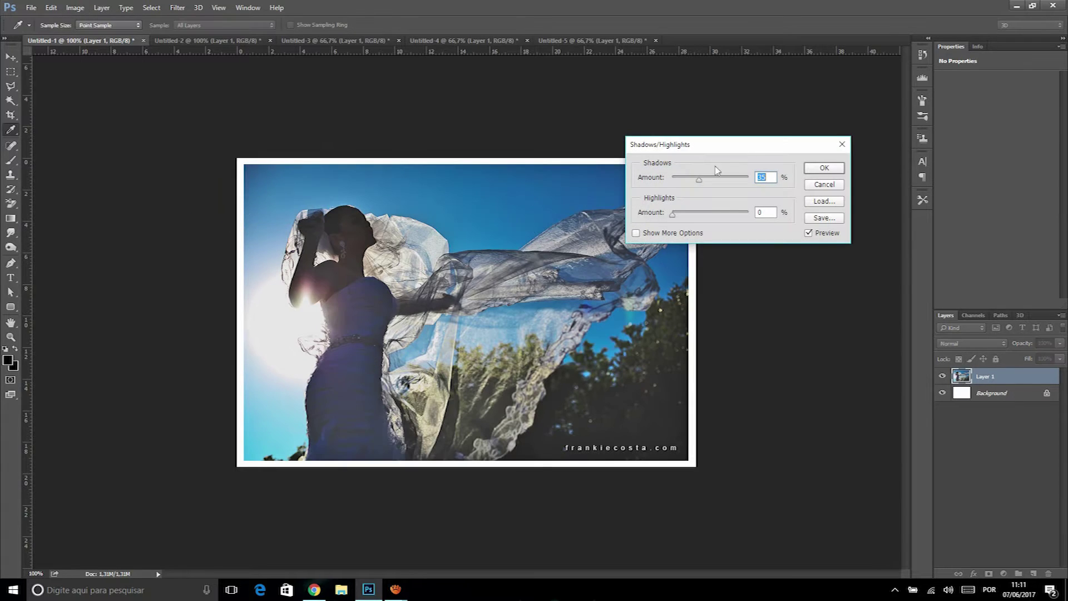
drag(698, 179, 752, 167)
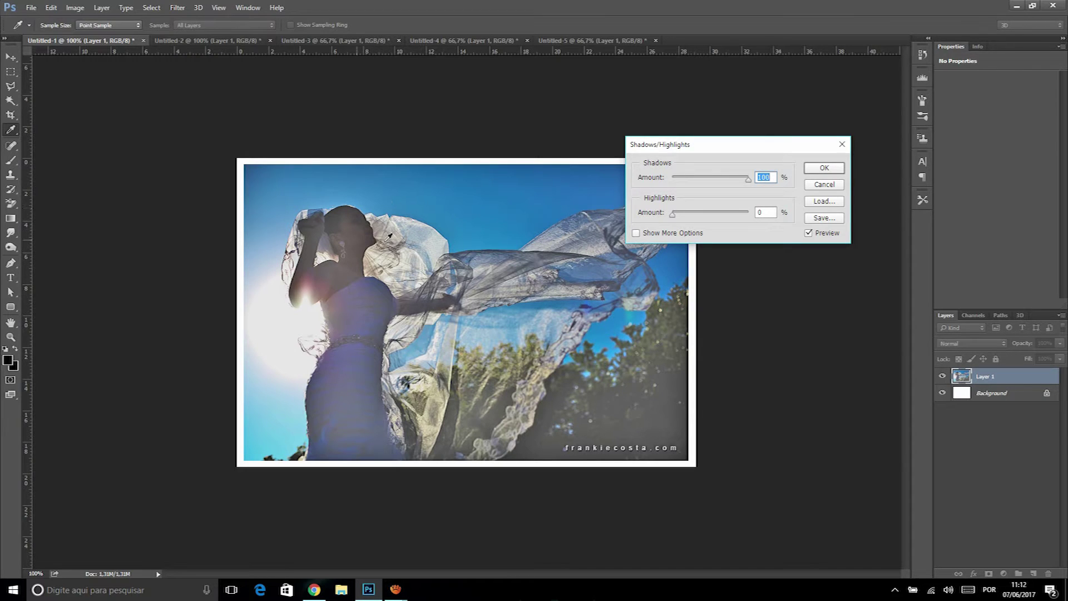
Try the Highlights amount at 100%, then reset it to 0% with the Shadows amount at 100%
drag(672, 213, 643, 199)
text(100)
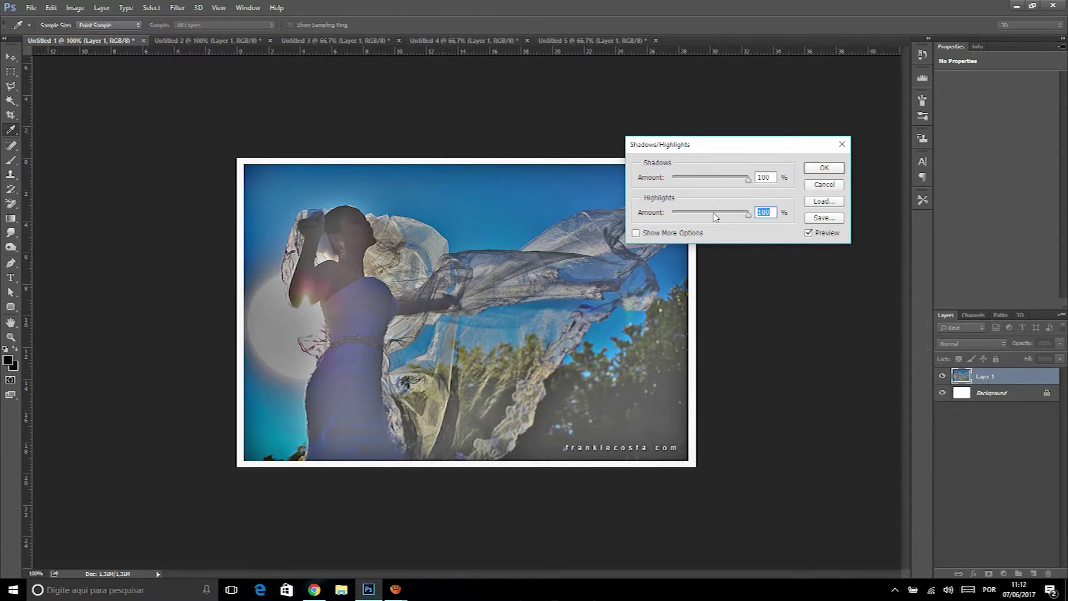
drag(748, 214, 631, 209)
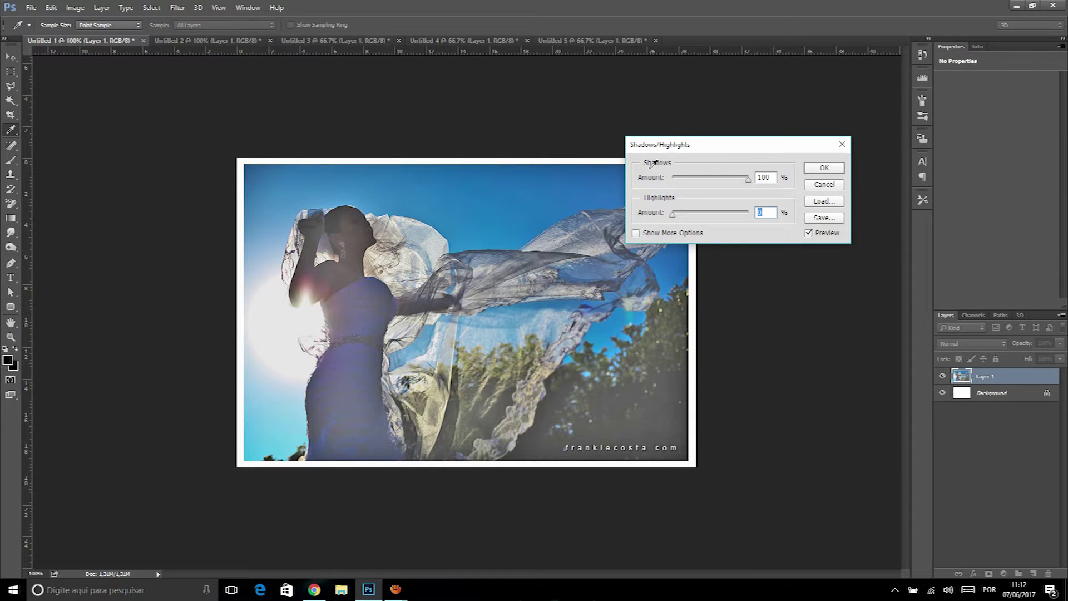
drag(690, 178, 768, 179)
Show the extended options and apply Shadows tone 100%, Highlights tone 73% and radius 148 px, Color +45 and Midtone +75
click(637, 233)
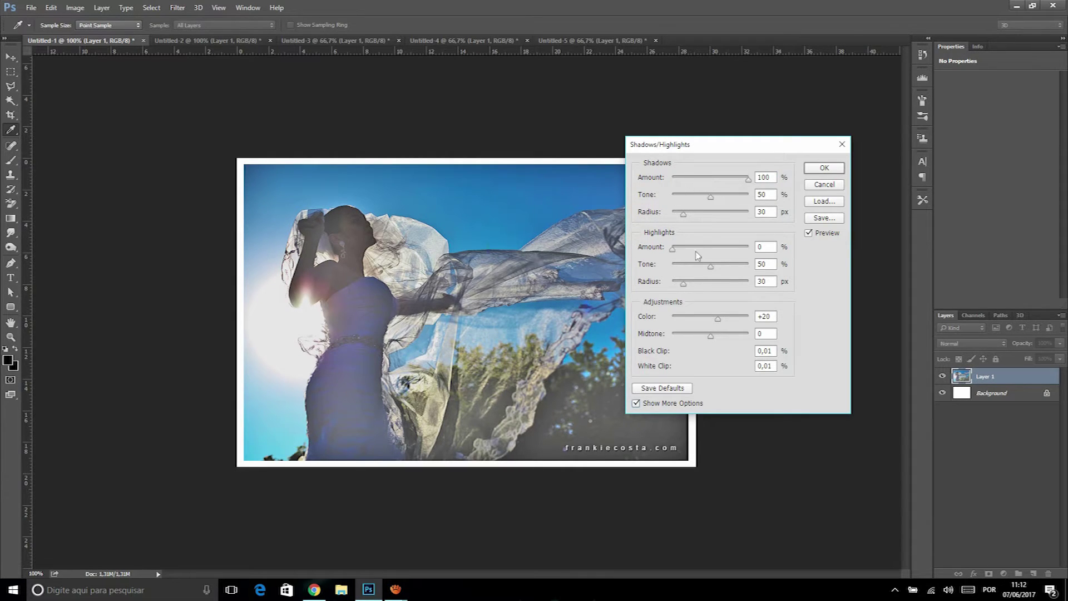
drag(718, 317, 738, 334)
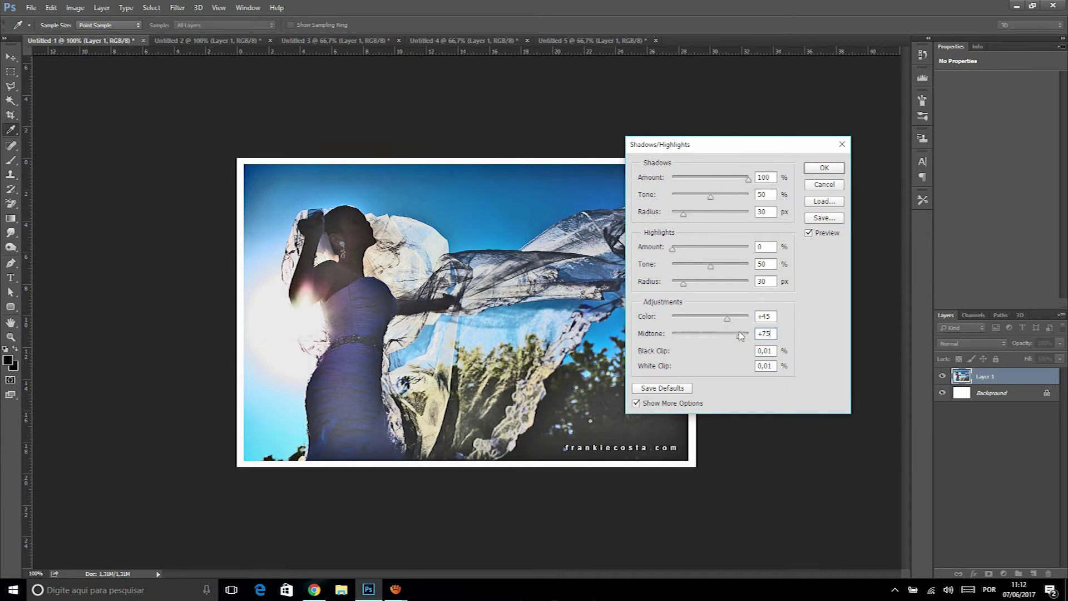
drag(683, 283, 670, 248)
drag(712, 200, 755, 202)
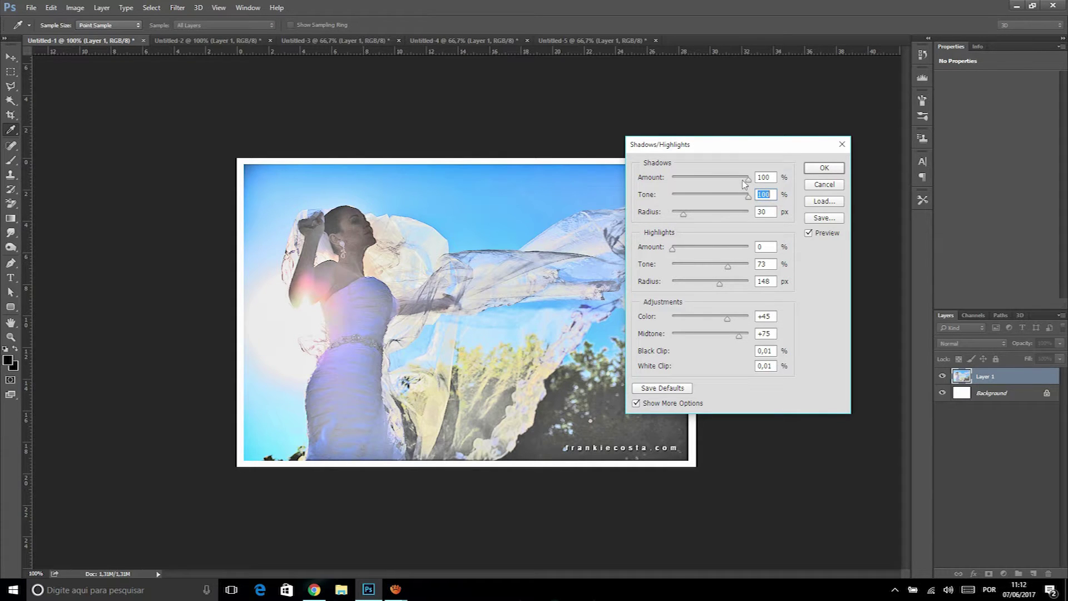
click(823, 168)
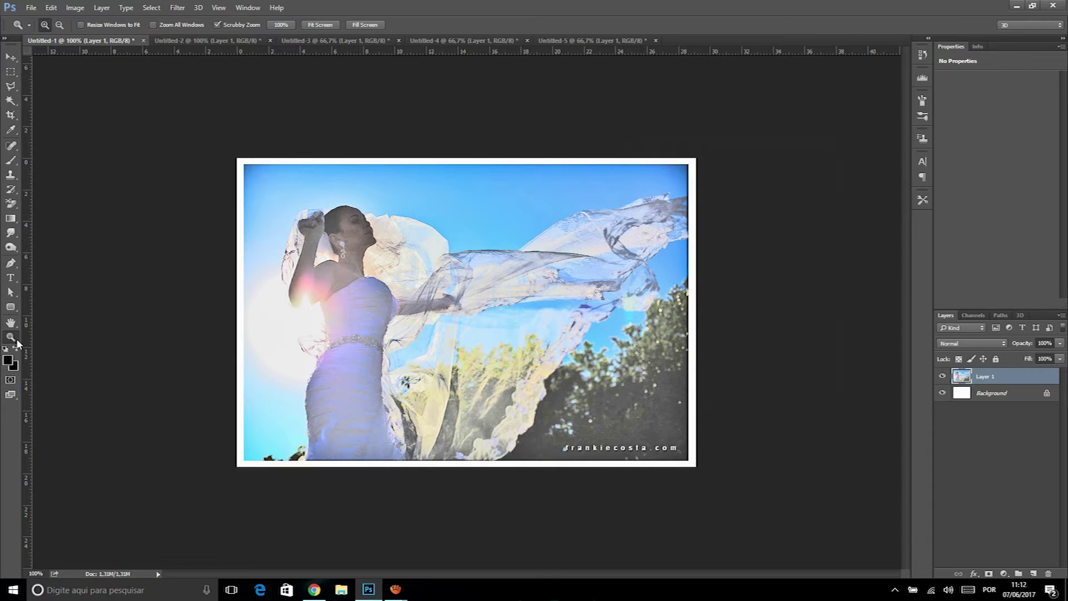
Inspect the woman's brightened face up close and undo the Shadows/Highlights adjustment
click(380, 209)
click(380, 209)
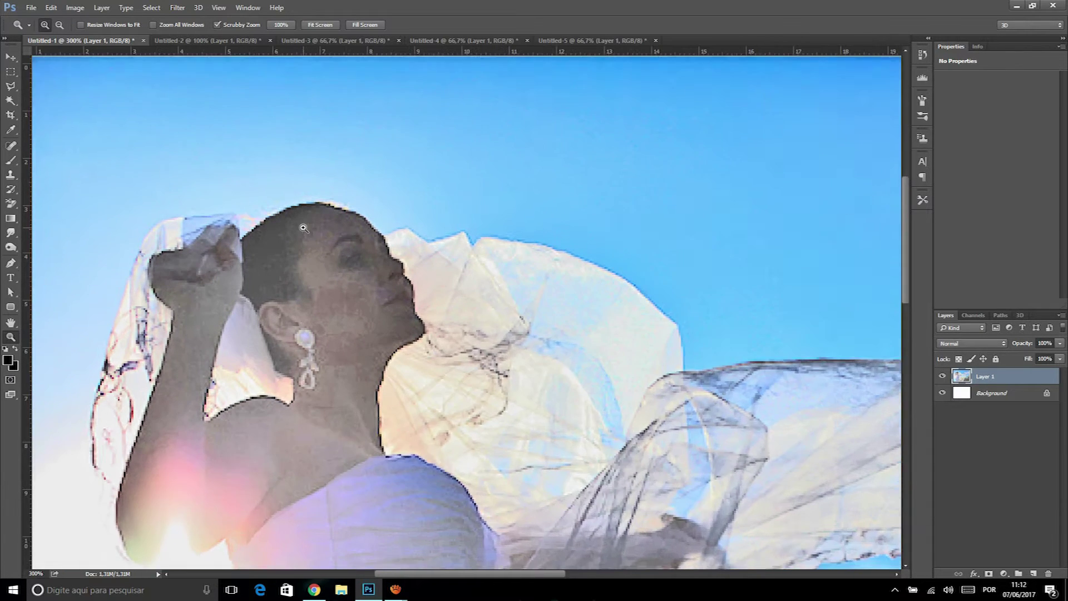
click(311, 256)
click(319, 267)
key(ctrl+z)
key(ctrl+z)
key(ctrl+z)
drag(523, 300, 74, 27)
key(ctrl+plus)
click(75, 7)
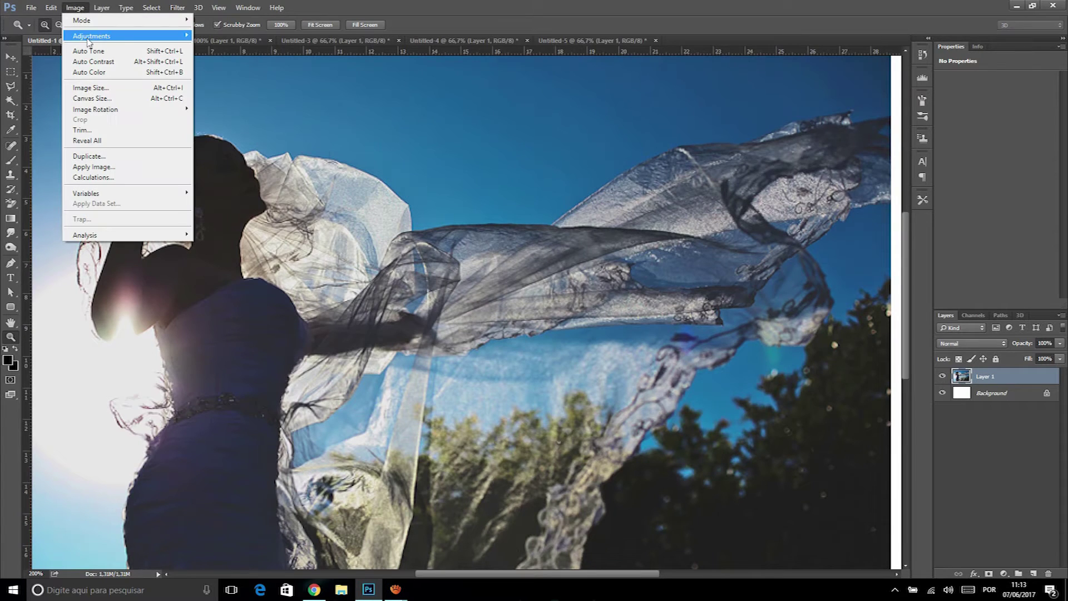
mouse_move(88, 42)
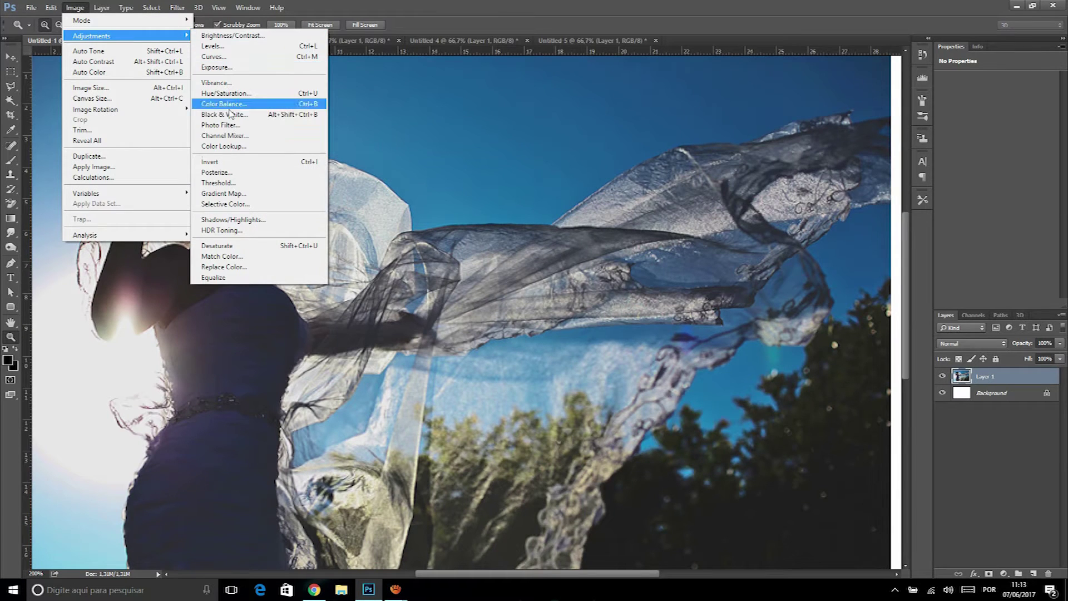
click(247, 221)
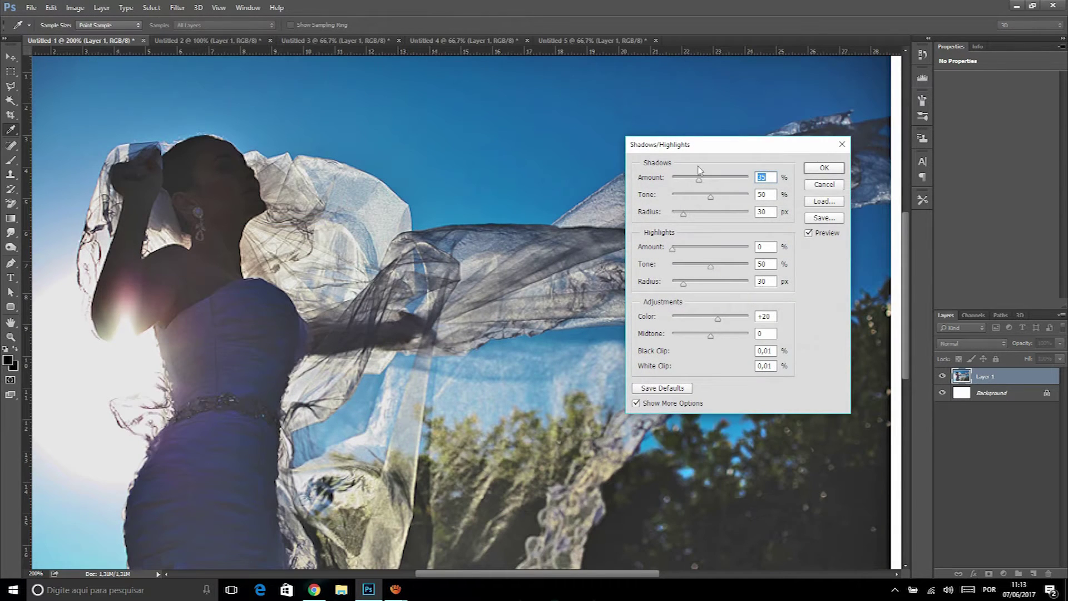
click(822, 185)
Start an HDR Toning adjustment on the photo of the woman and accept flattening the document
key(z)
key(ctrl+minus)
click(68, 7)
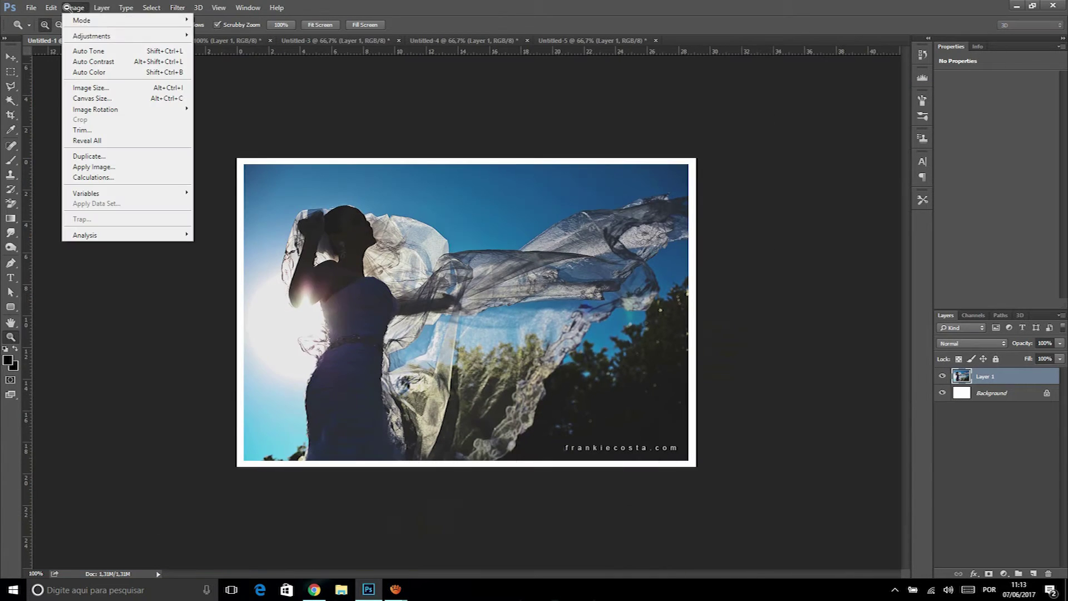
mouse_move(84, 37)
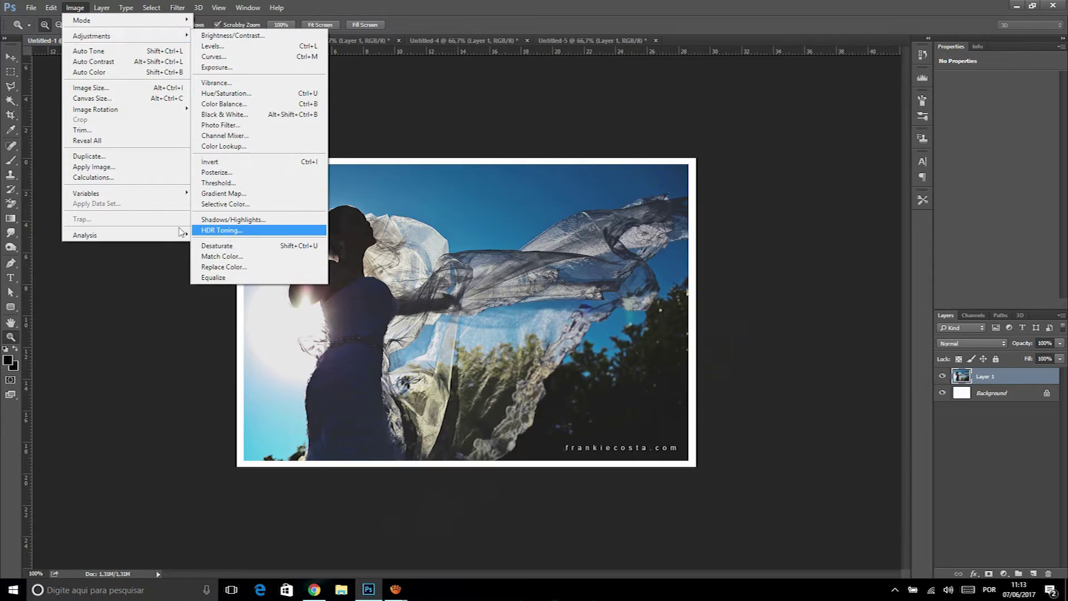
click(230, 232)
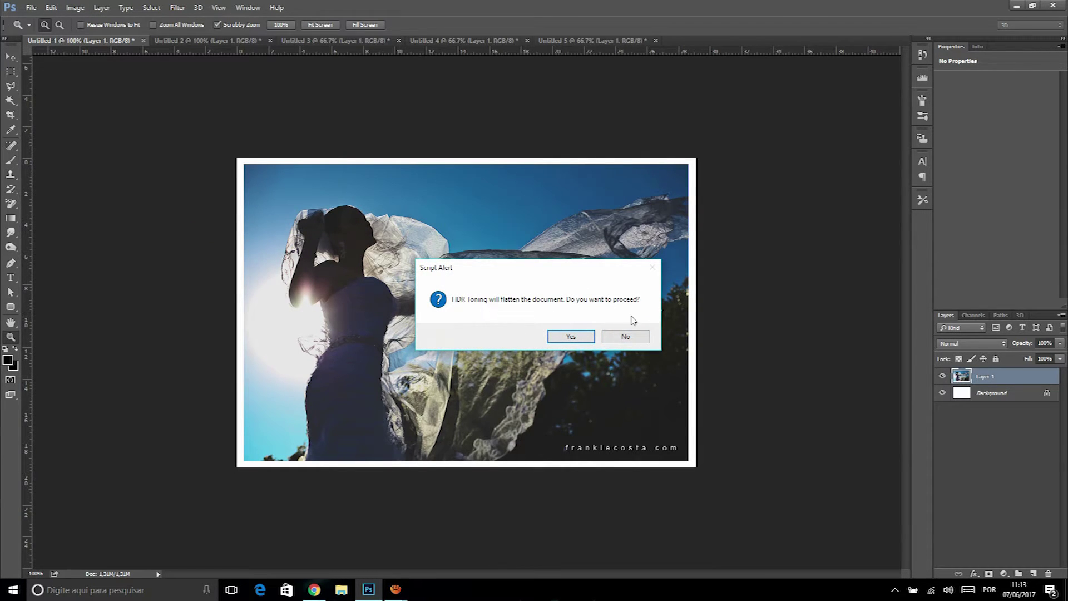
click(582, 339)
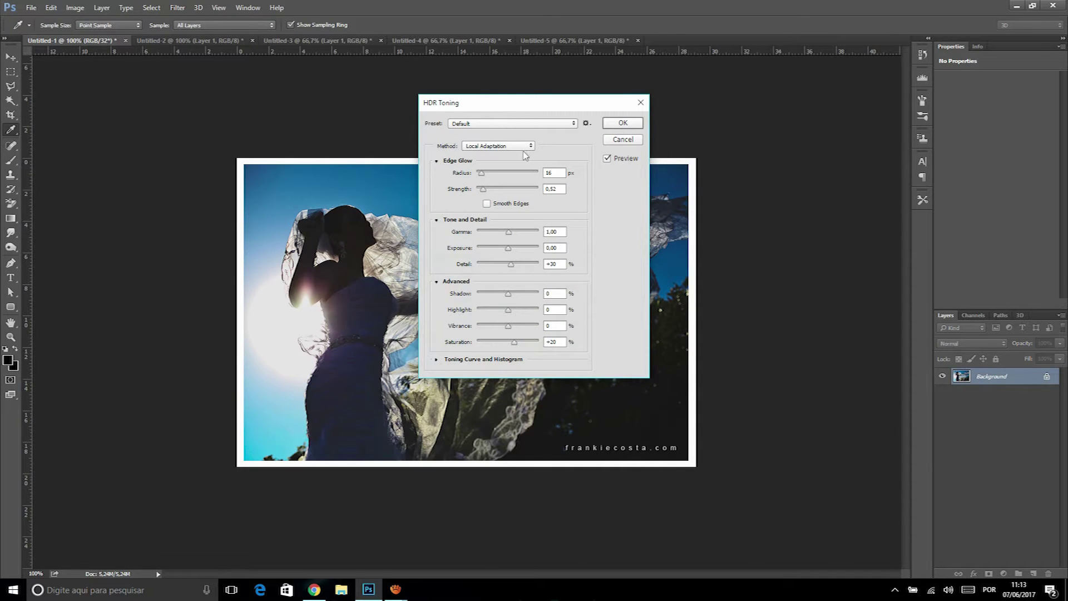
Set HDR radius 58 px, strength 2,10, gamma 0,77, exposure +0,50, detail +68%, shadow +64%, highlight -1%, vibrance -48% and saturation -26%
drag(483, 175, 510, 190)
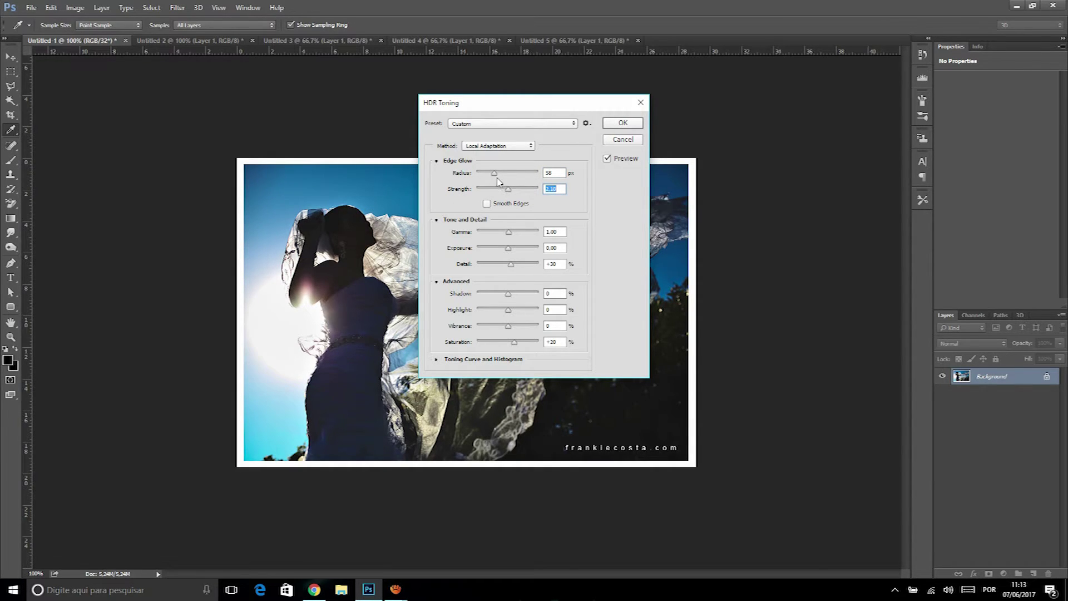
drag(511, 234, 524, 230)
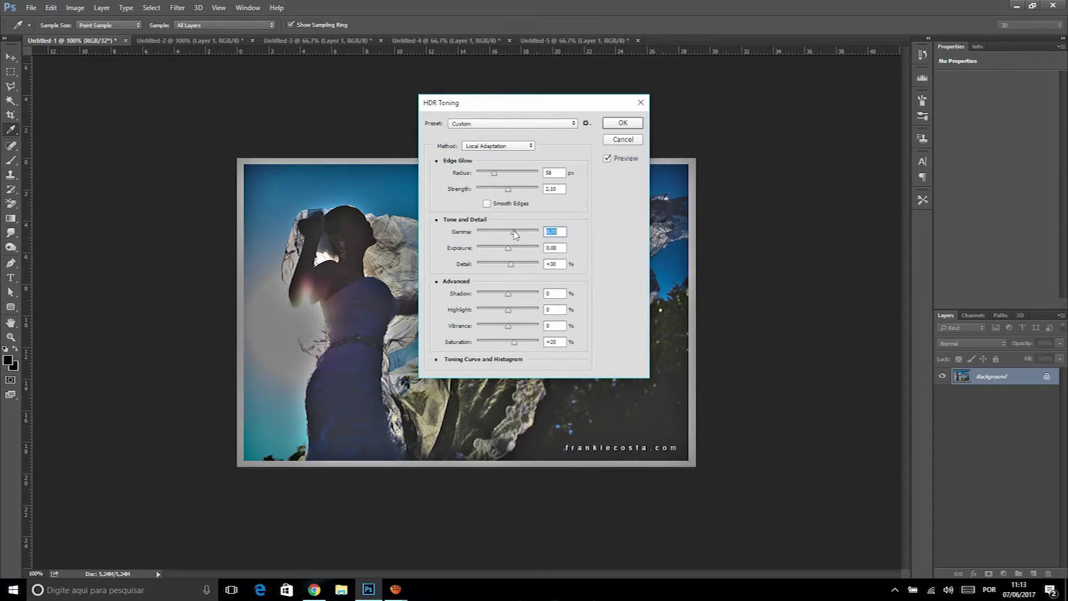
drag(508, 249, 538, 299)
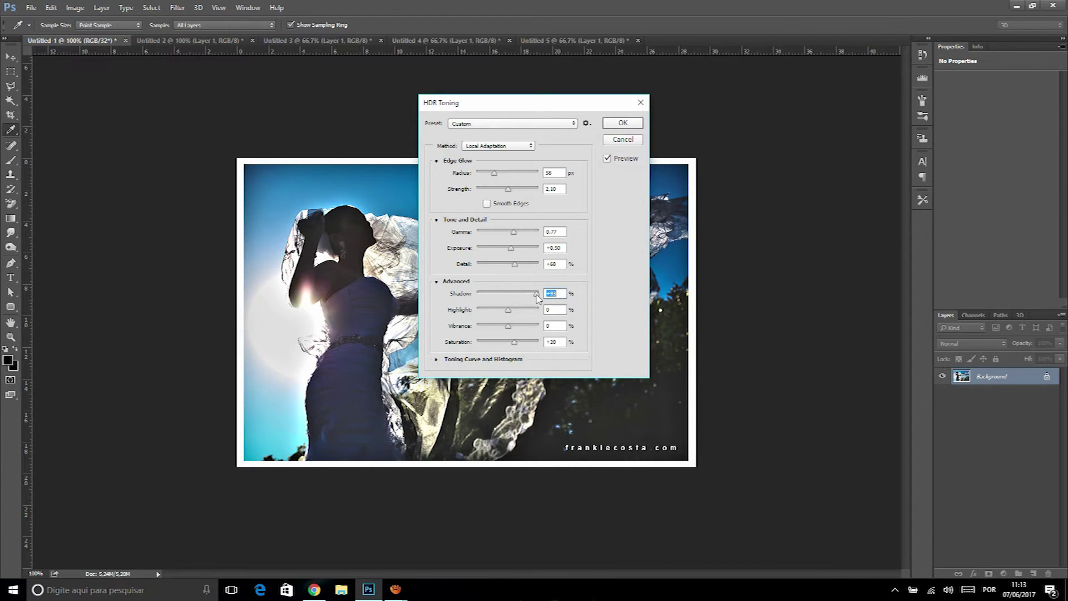
drag(510, 313, 500, 343)
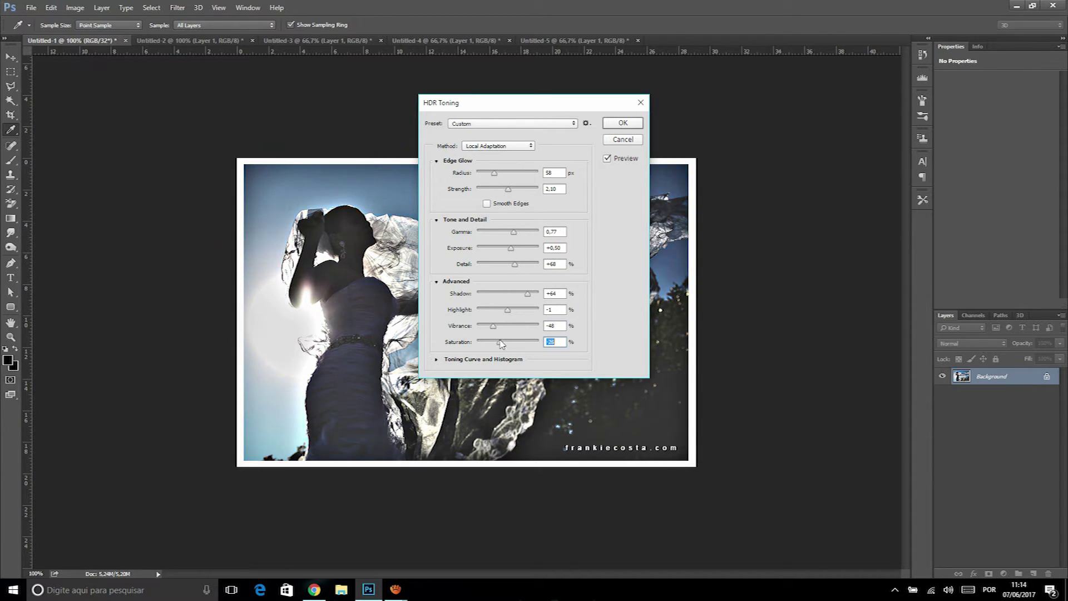
Bend the toning curve with a point at input 27% and output 50%, and set edge glow strength to 4,00 with a readjusted radius
click(437, 359)
drag(510, 427, 476, 436)
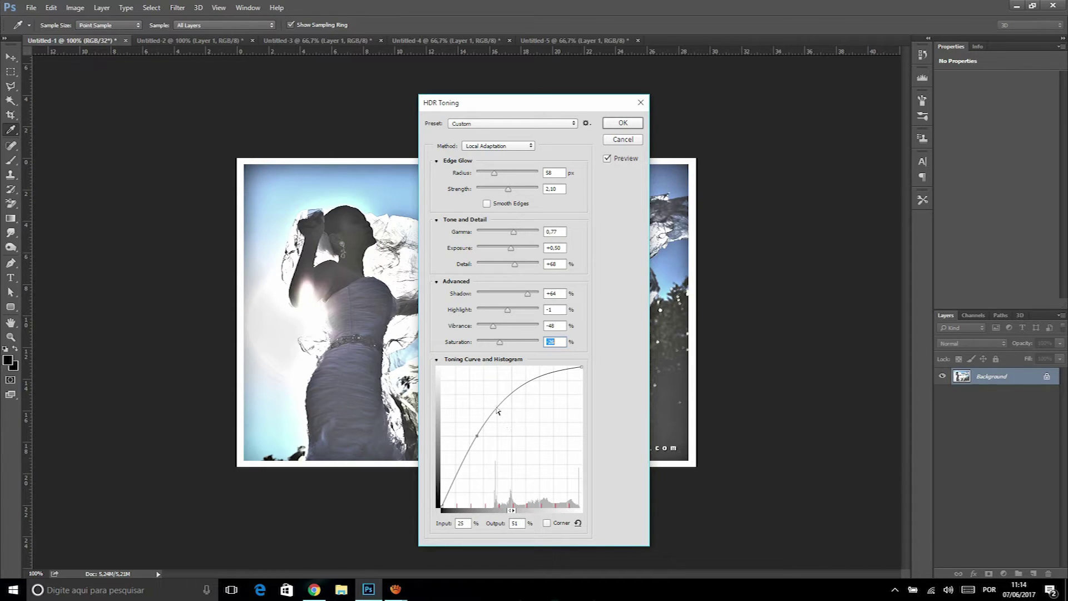
drag(477, 436, 478, 436)
drag(515, 190, 544, 176)
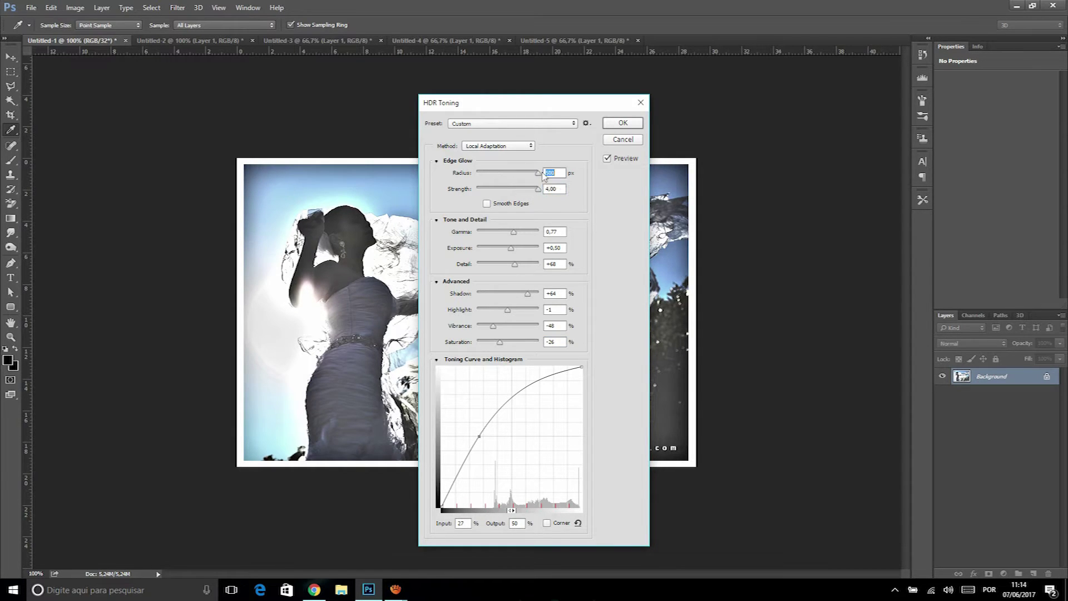
click(512, 173)
drag(512, 175, 494, 176)
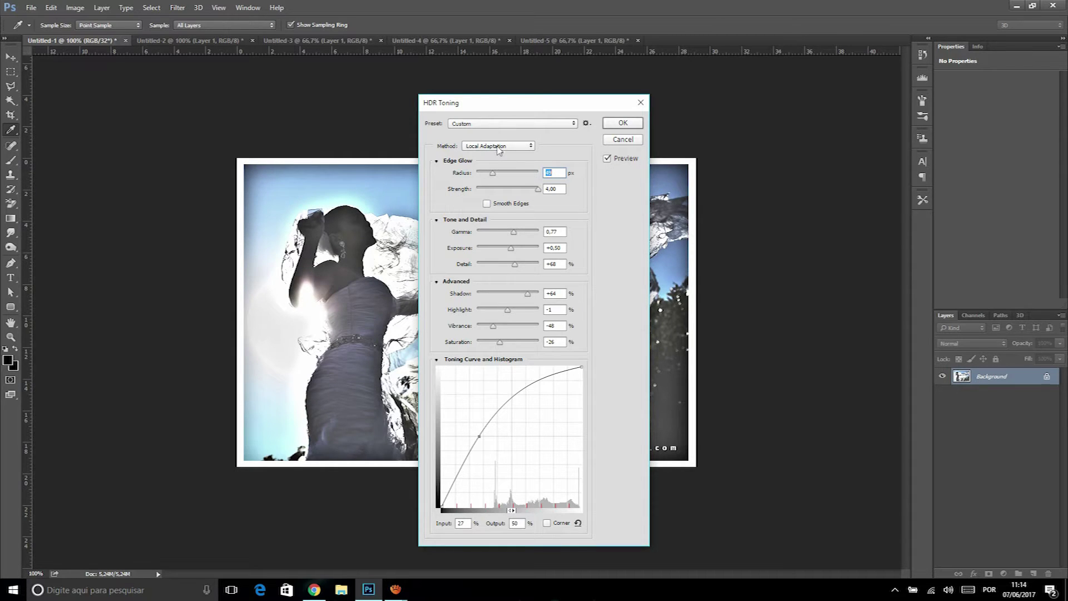
Try the Flat, City Twilight, Monochromatic Artistic and Monochromatic High Contrast presets in HDR Toning, and cancel the adjustment
click(499, 123)
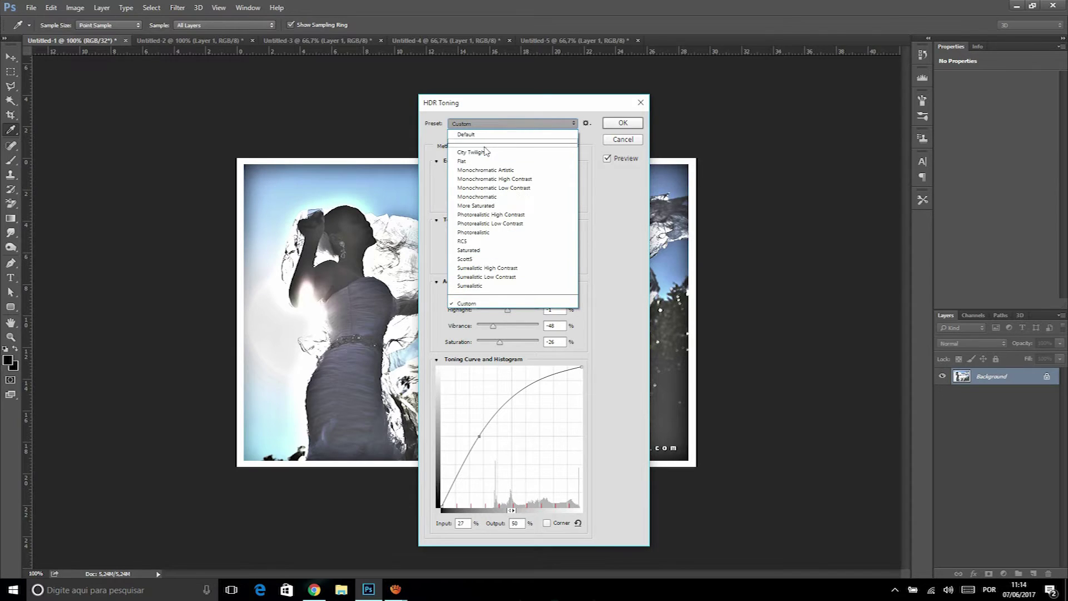
click(486, 161)
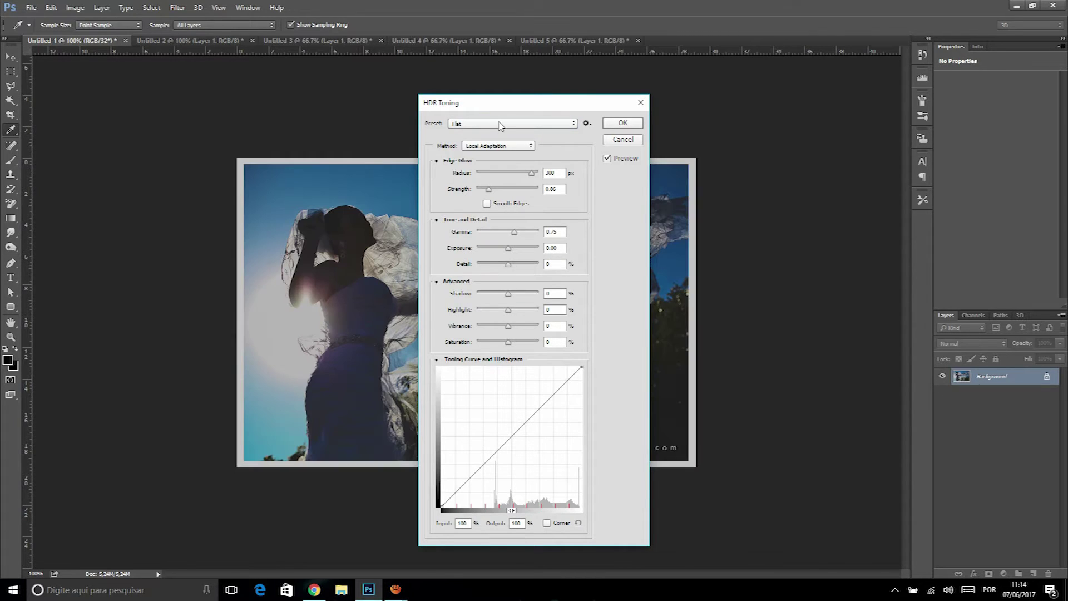
click(500, 125)
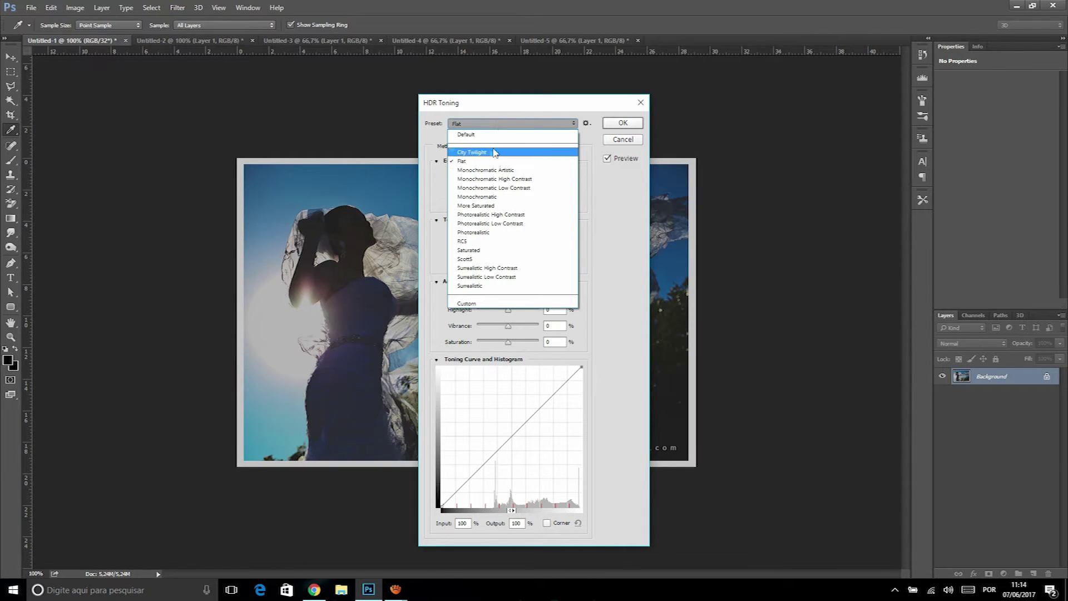
click(499, 152)
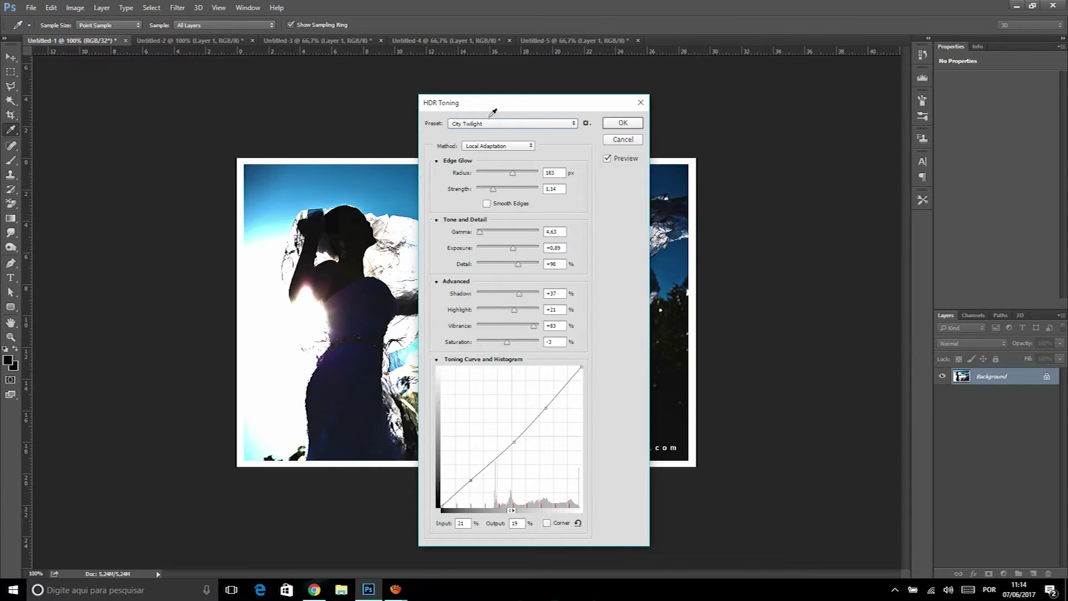
click(486, 124)
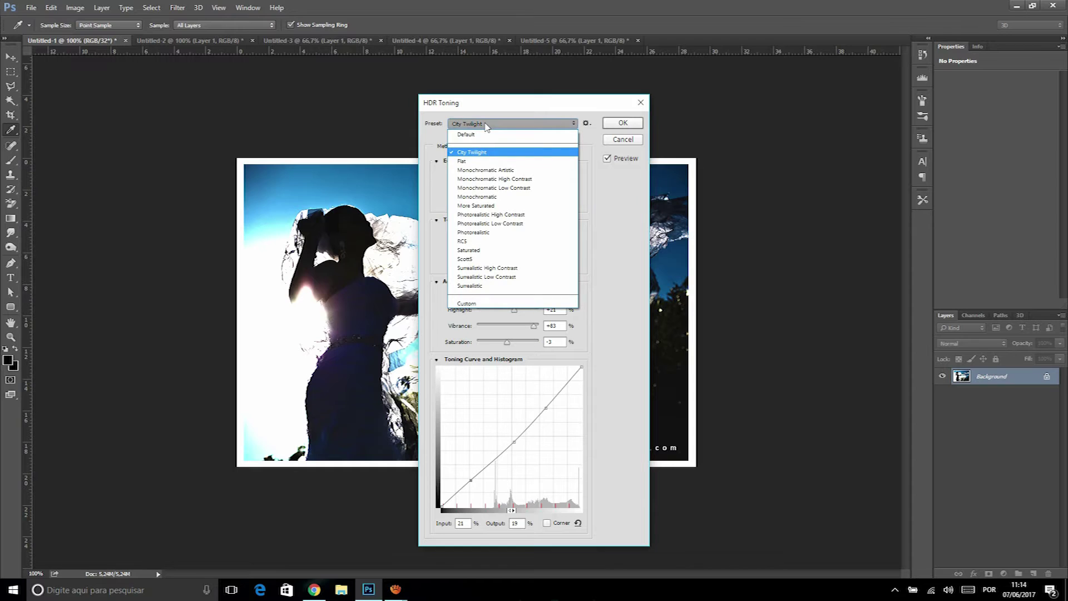
click(533, 170)
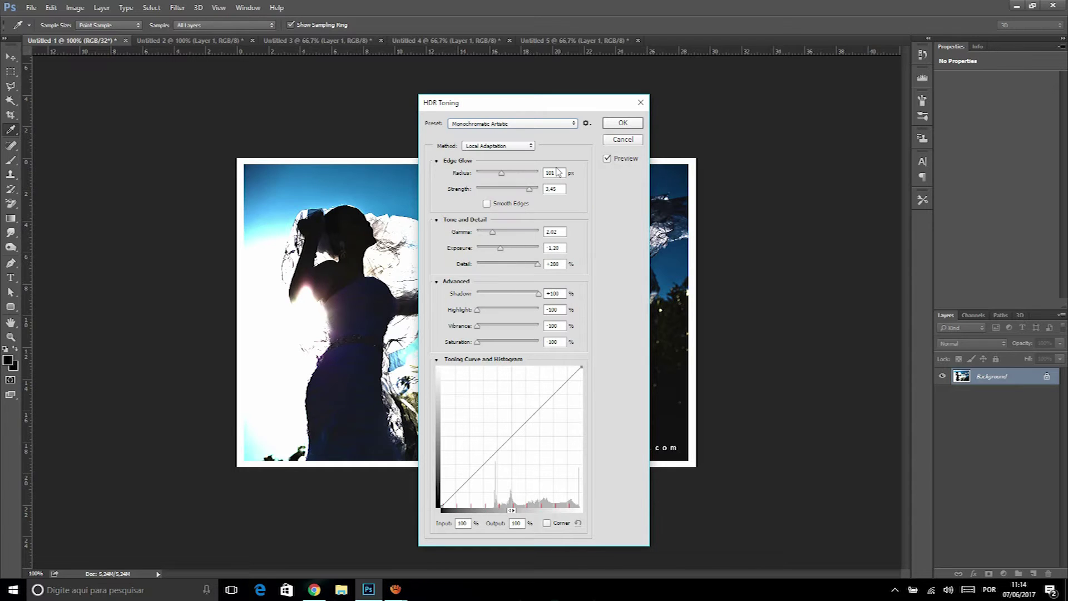
click(525, 123)
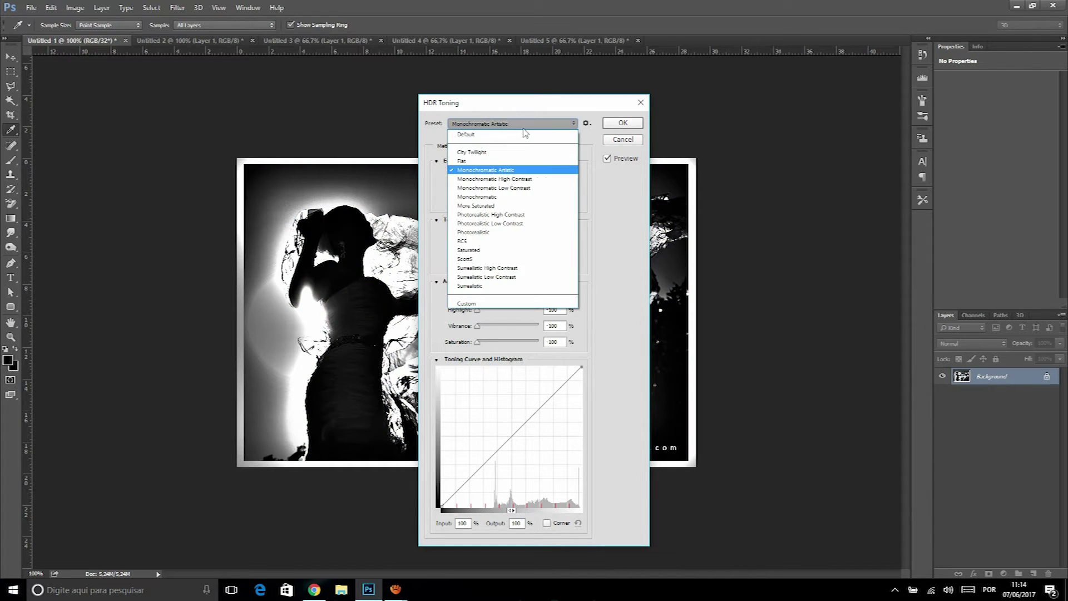
click(526, 178)
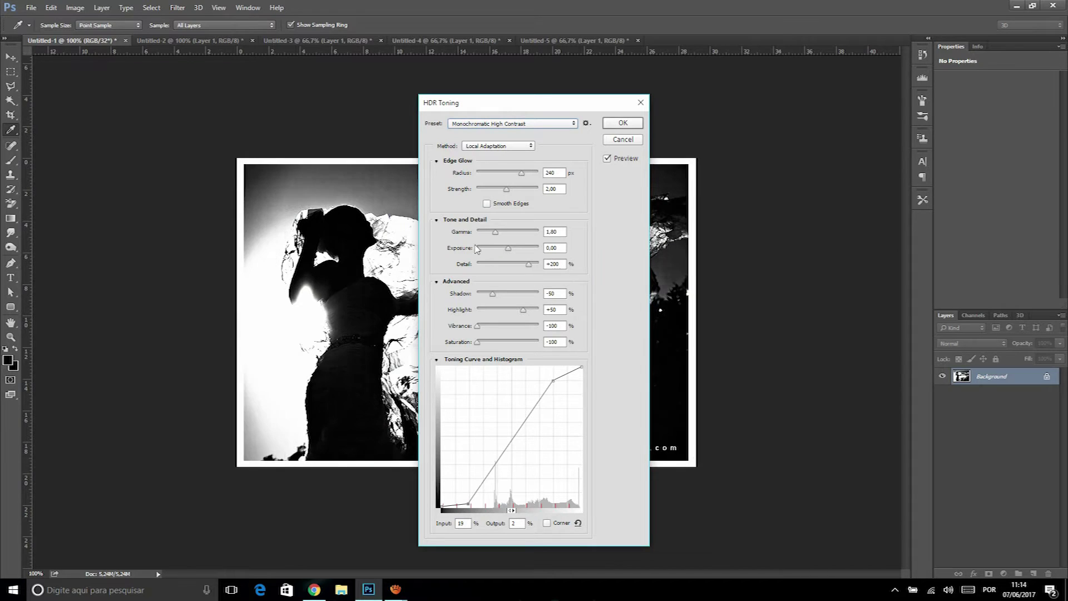
click(633, 144)
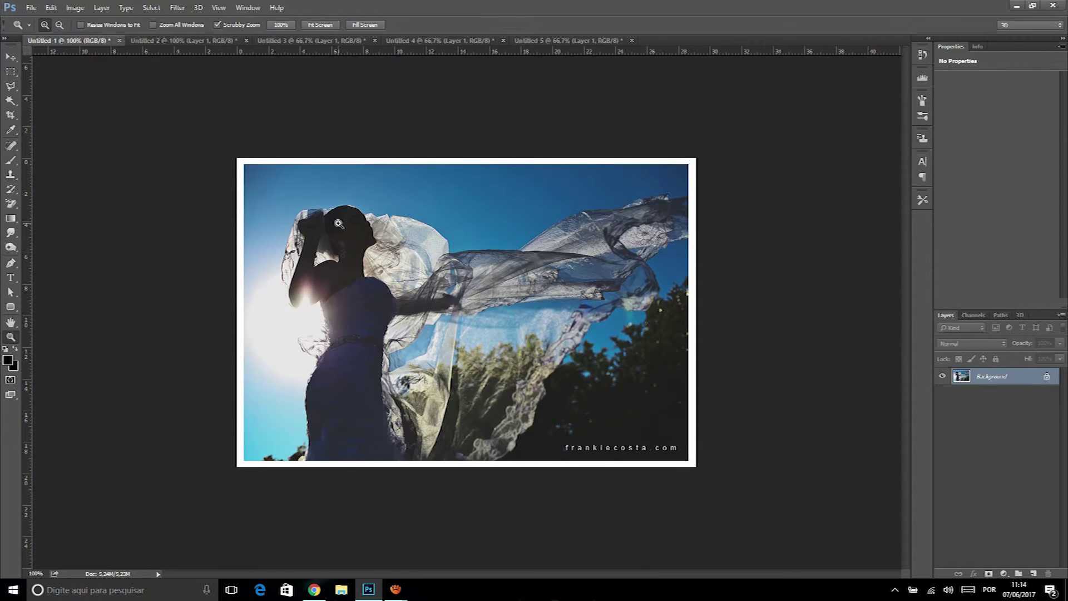
scroll(339, 223, up, 4)
scroll(339, 224, up, 4)
scroll(249, 168, down, 2)
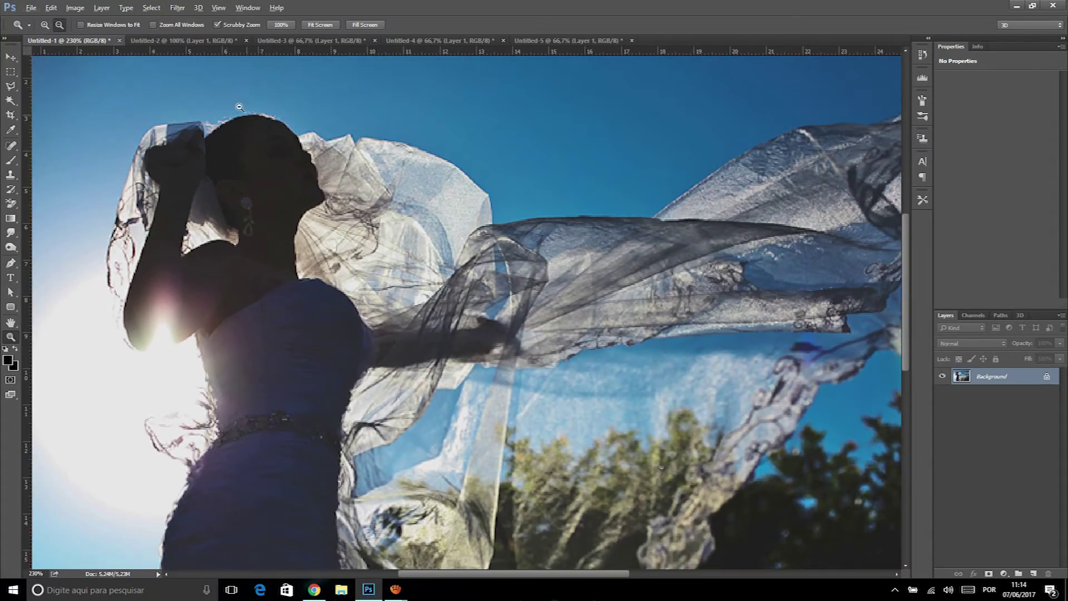
scroll(249, 168, down, 3)
Switch to the red car photo in Untitled-2 and start HDR Toning, accepting the flattening and moving the dialog off the car
click(209, 38)
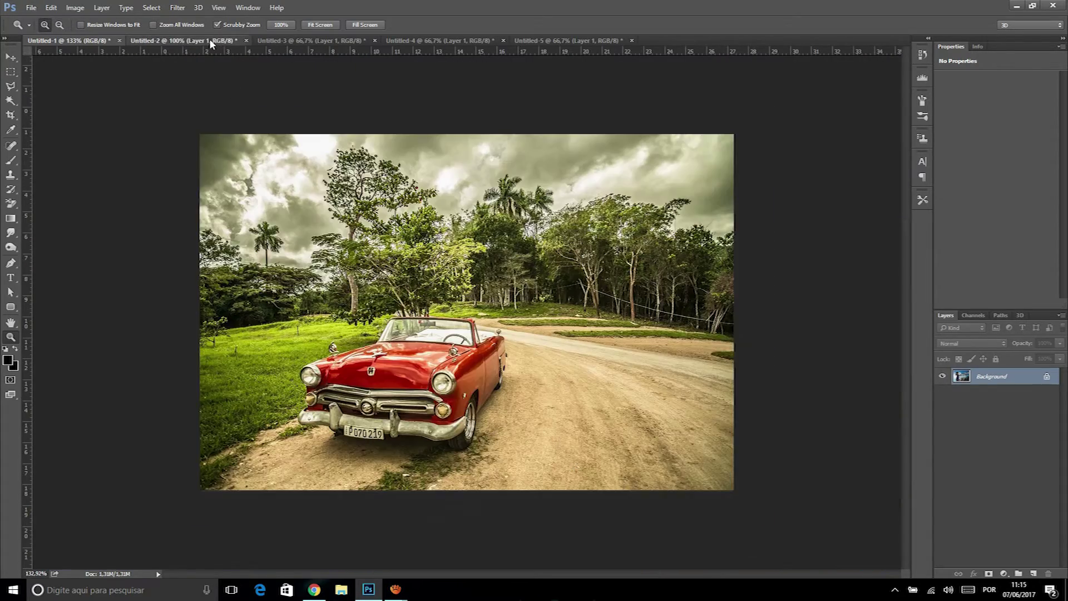
scroll(342, 284, up, 3)
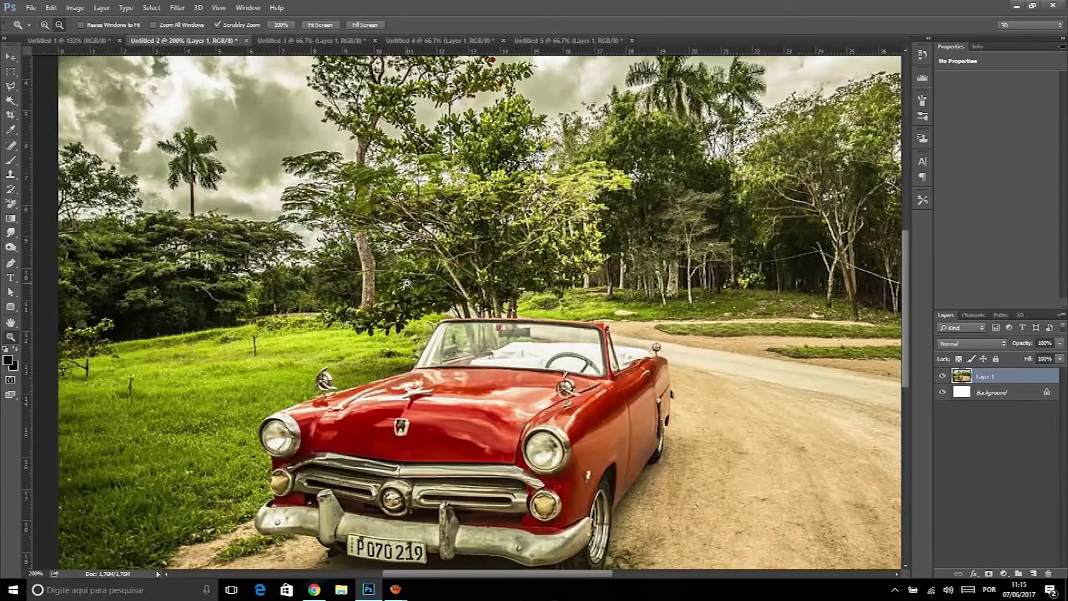
scroll(406, 282, down, 3)
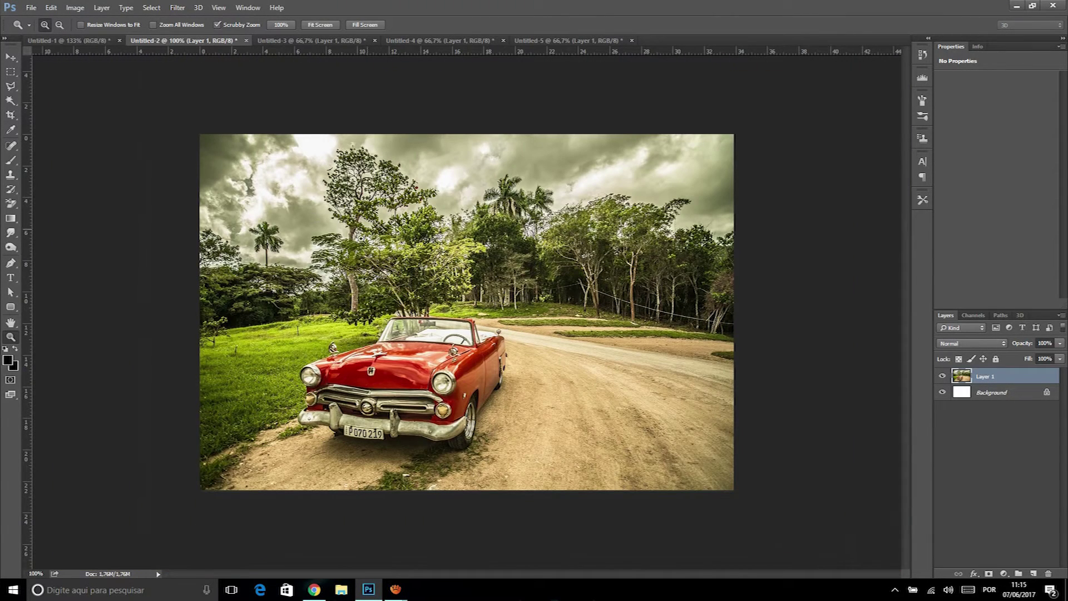
click(75, 8)
mouse_move(100, 36)
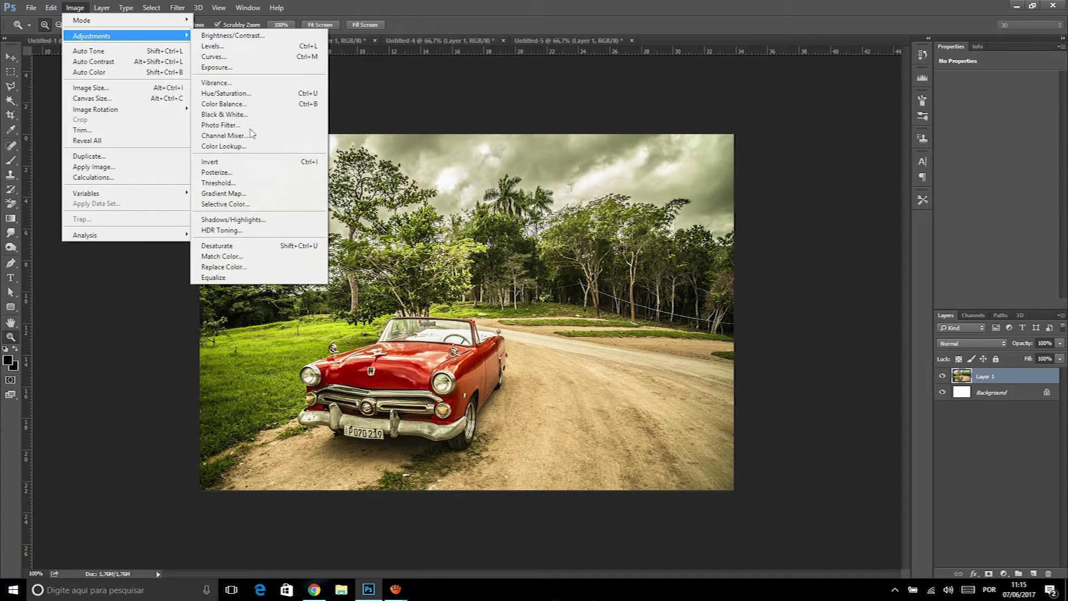
click(265, 236)
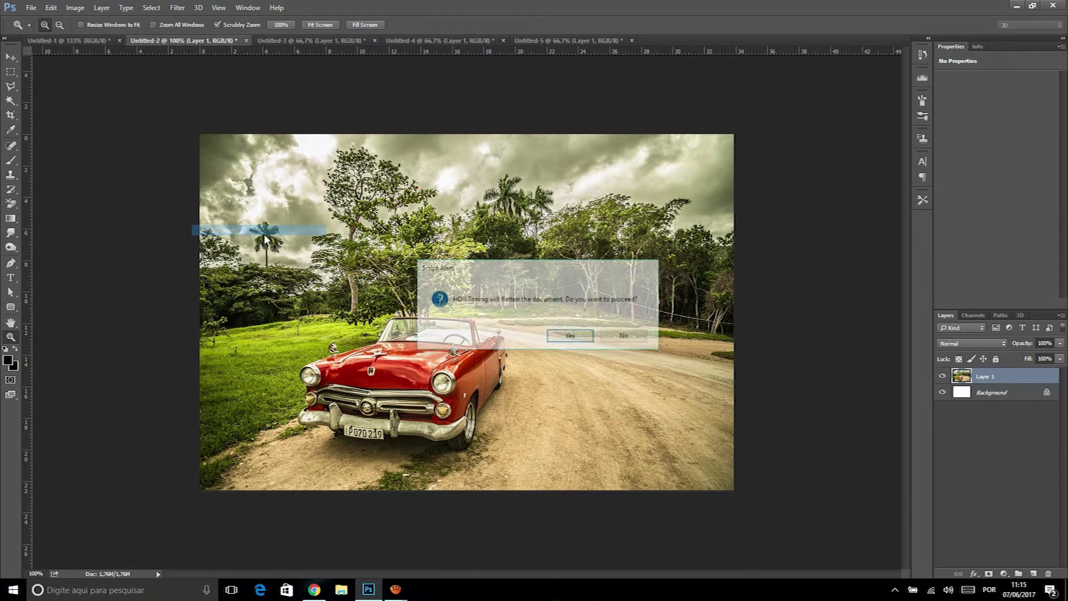
click(588, 341)
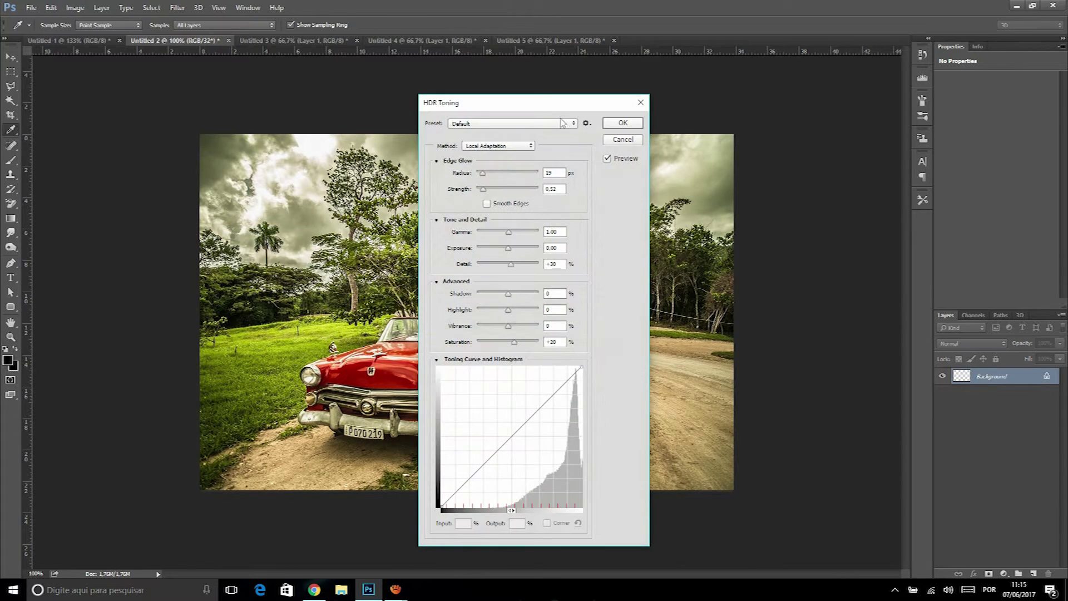
drag(534, 105, 783, 101)
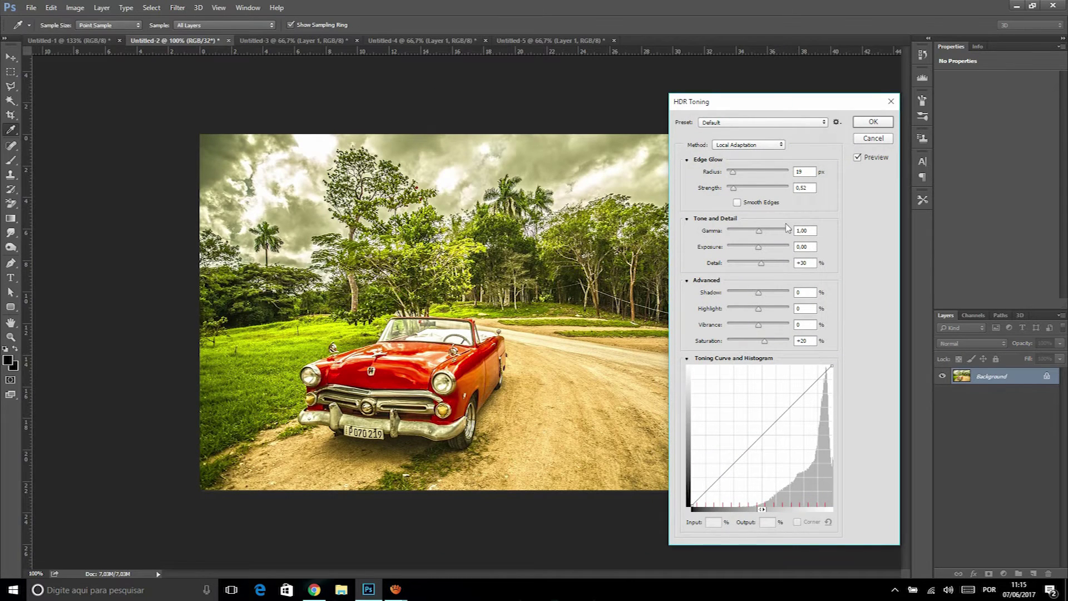
Set the HDR Toning detail to +300% on the car photo and increase the edge glow strength
click(782, 263)
drag(782, 265, 790, 265)
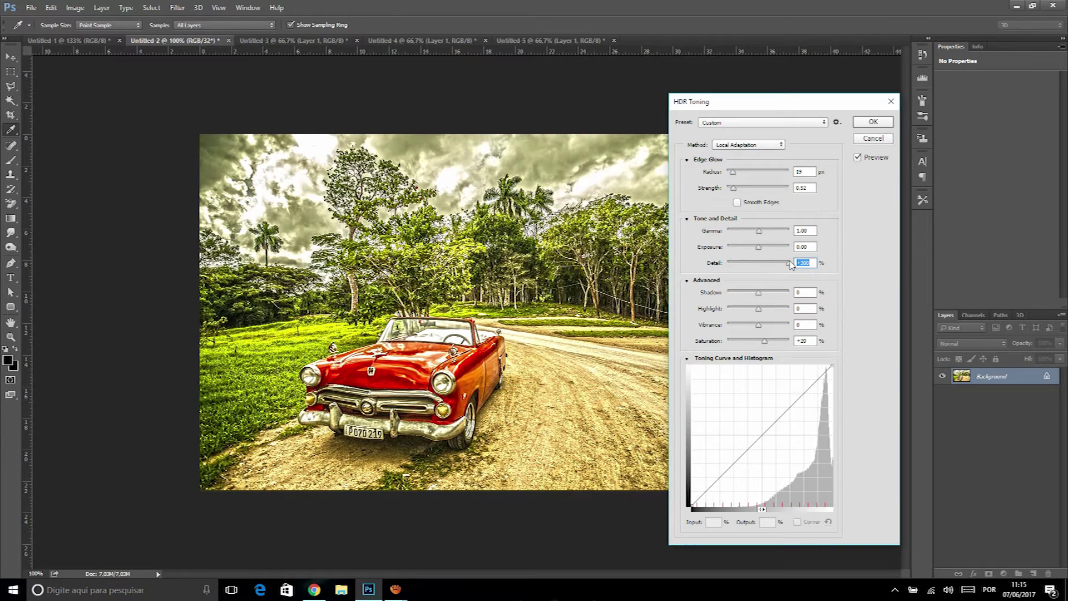
click(757, 189)
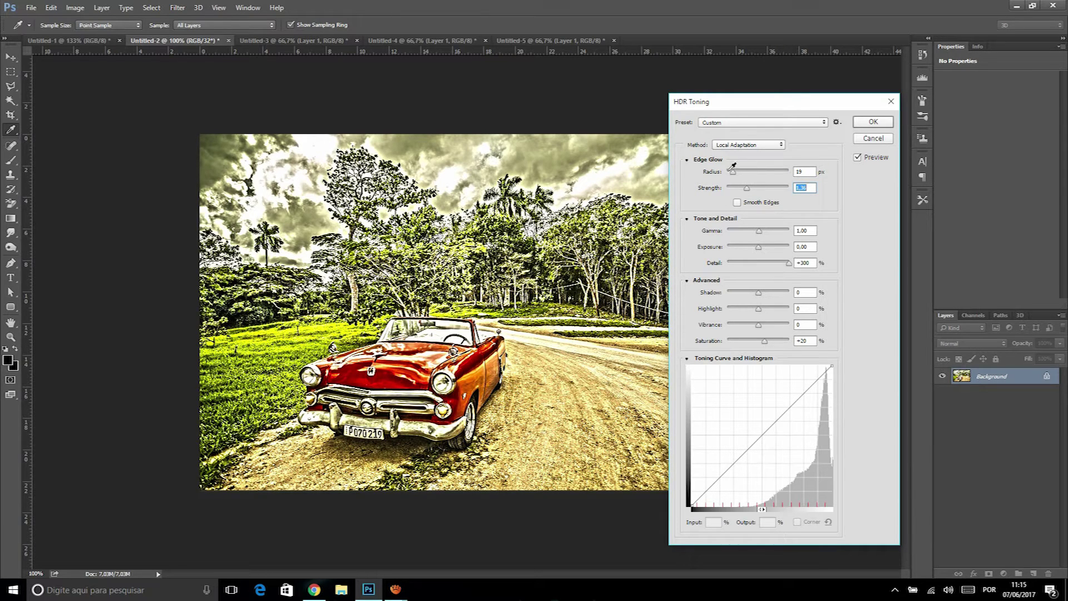
Try the City Twilight, Flat, Monochromatic Artistic and Monochromatic High Contrast presets of HDR Toning on the red car photo
click(769, 121)
click(746, 152)
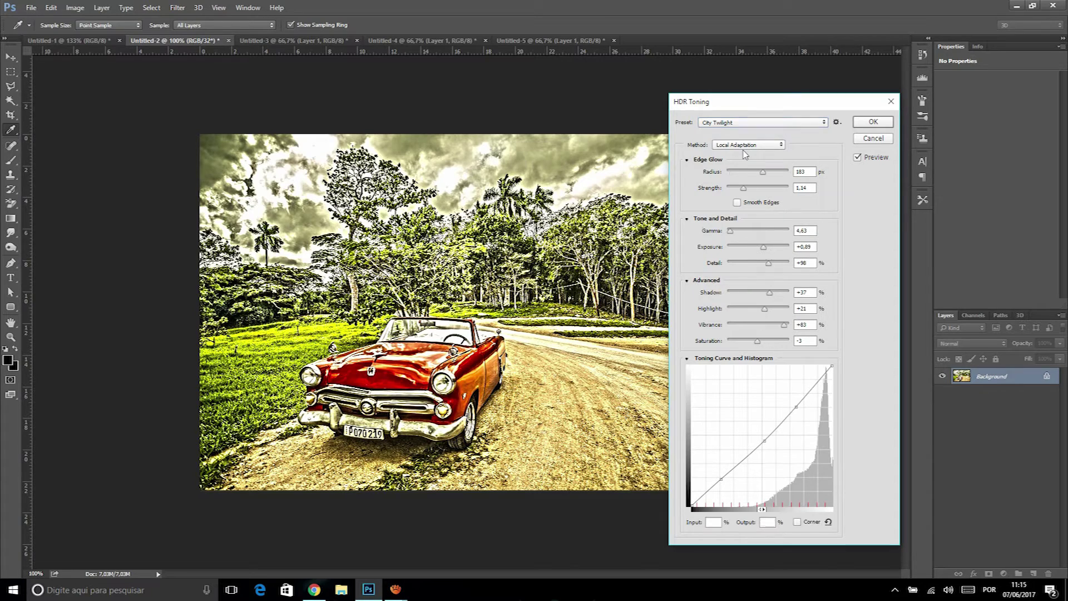
click(743, 122)
click(739, 161)
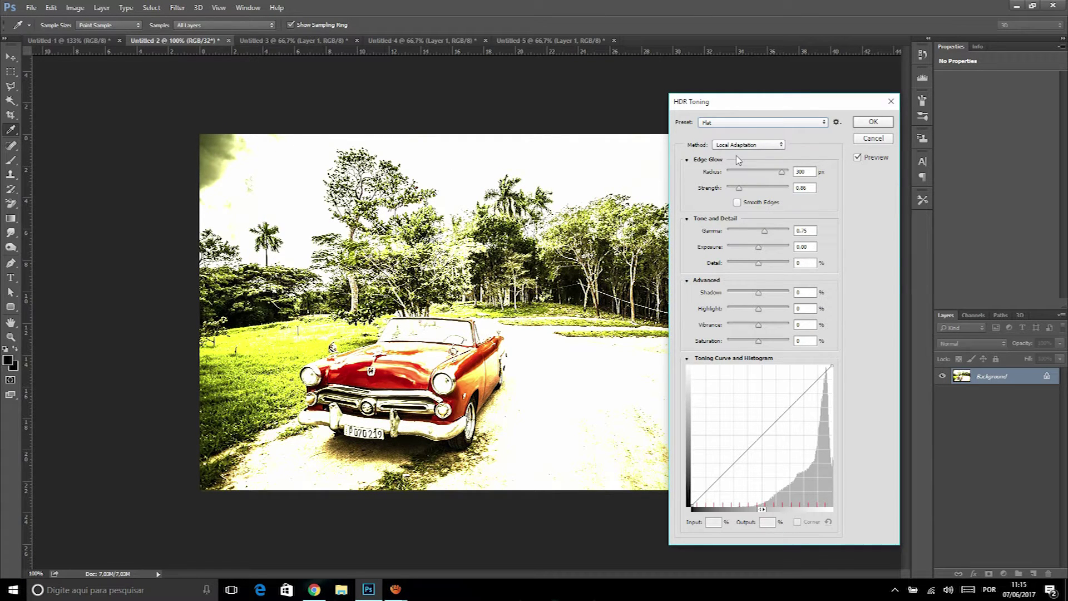
click(745, 123)
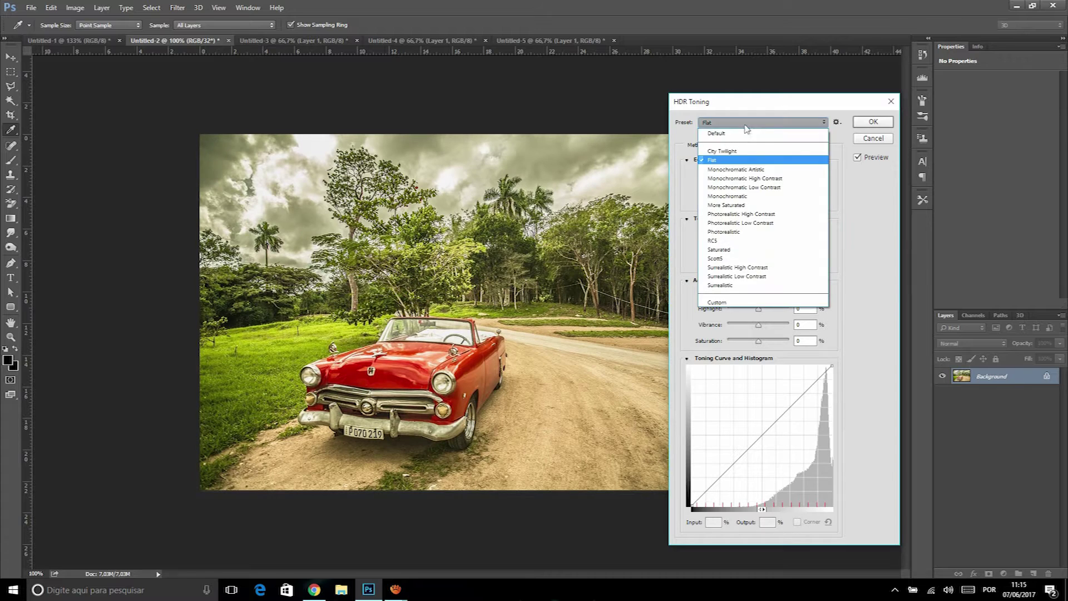
click(738, 168)
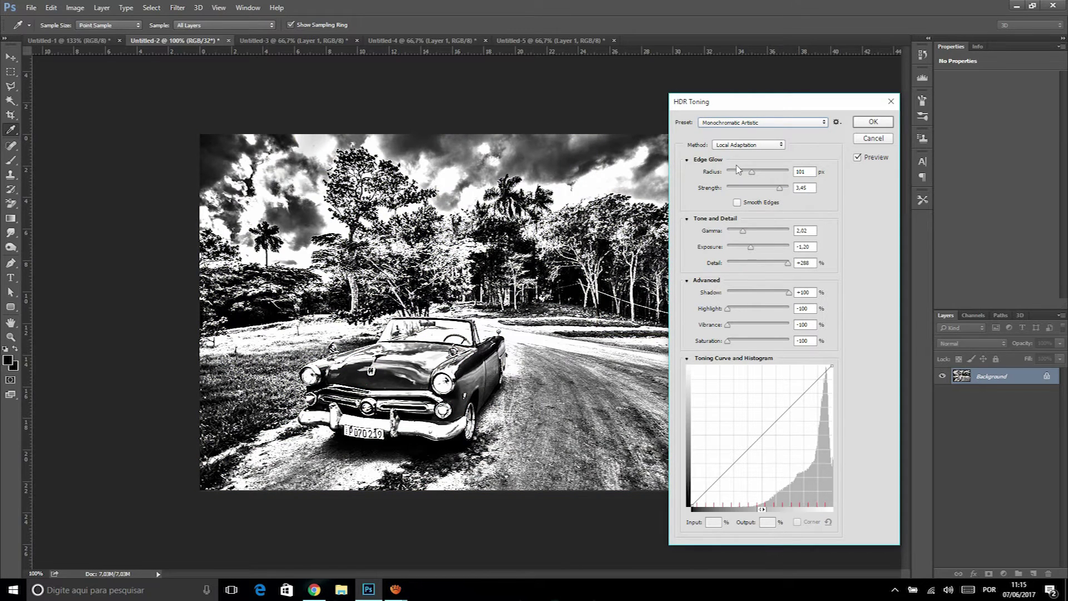
click(746, 123)
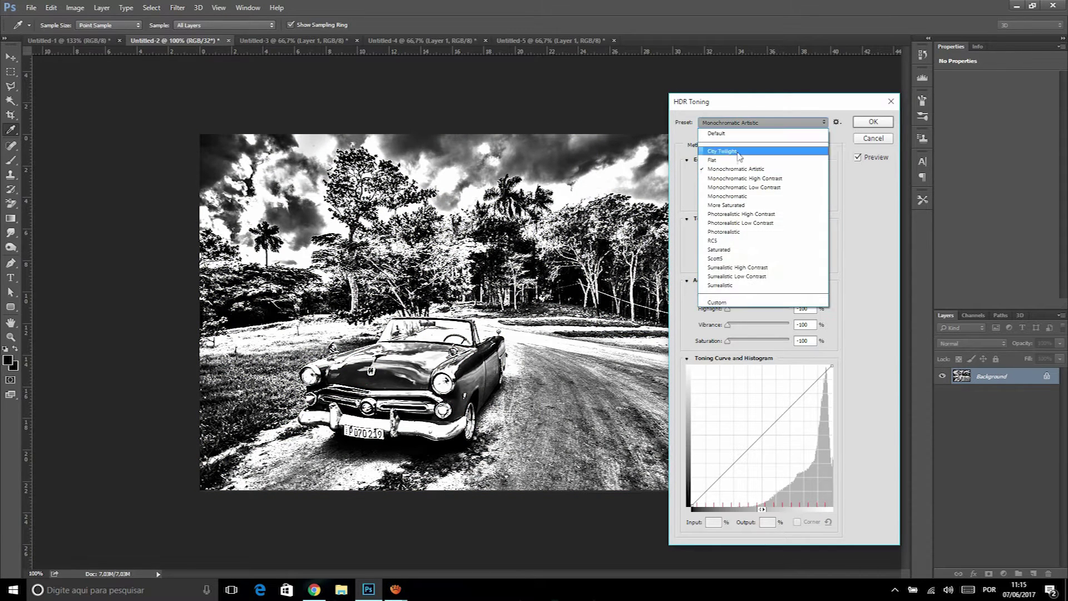
click(731, 181)
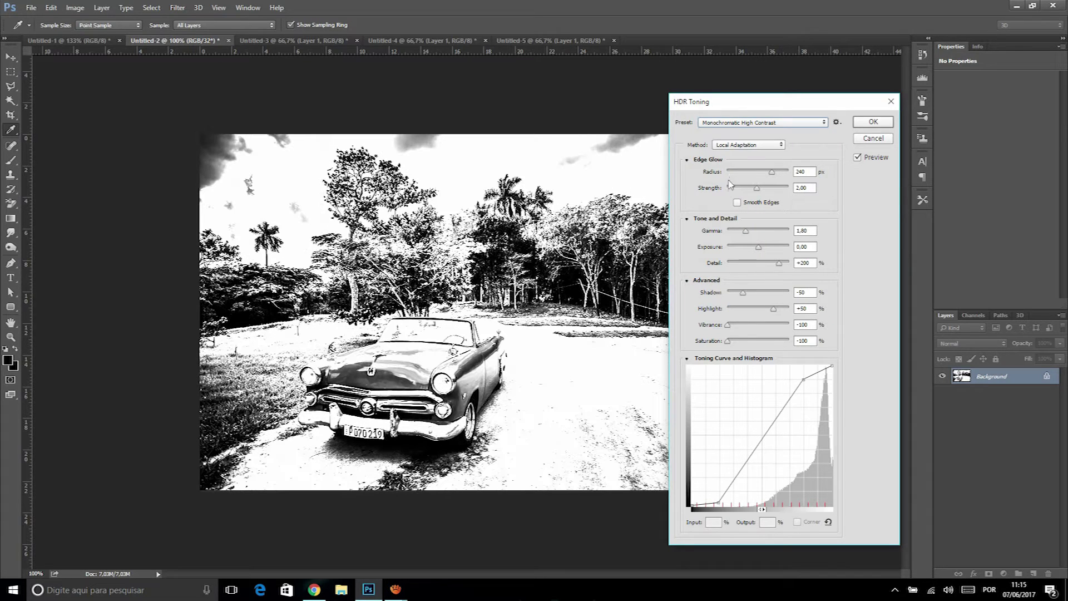
click(742, 123)
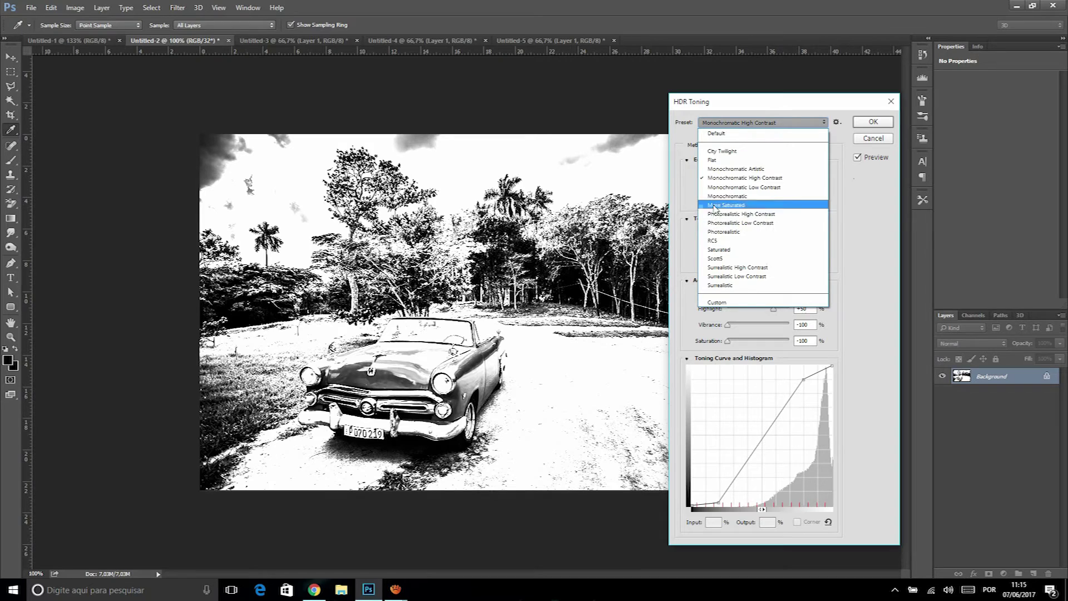
click(814, 101)
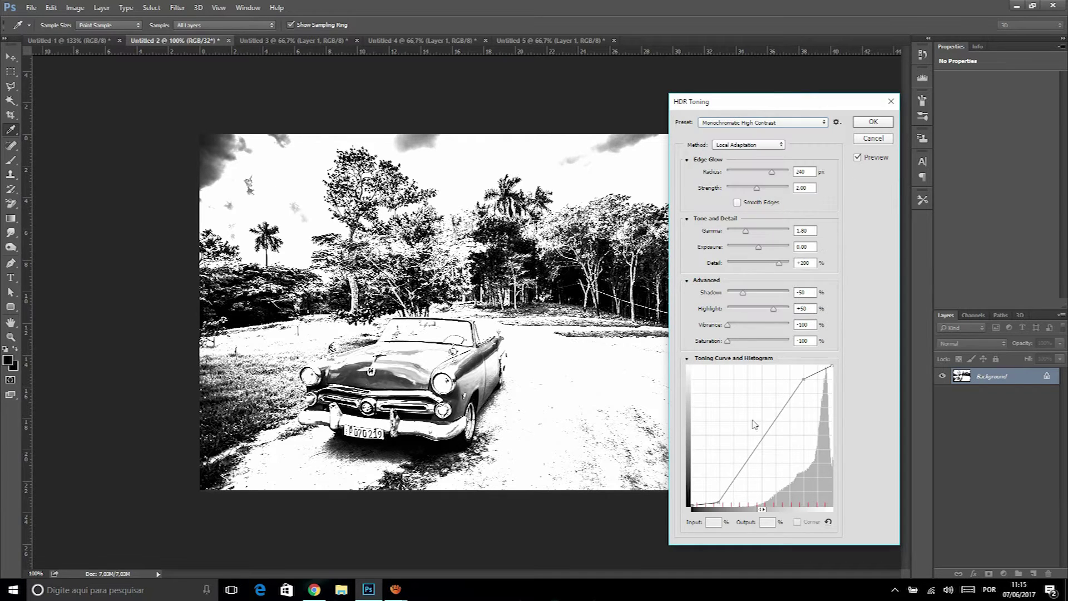
Add points to the toning curve, including one at input and output 58%, and bend it with a point at input 34% and output 49%
click(773, 424)
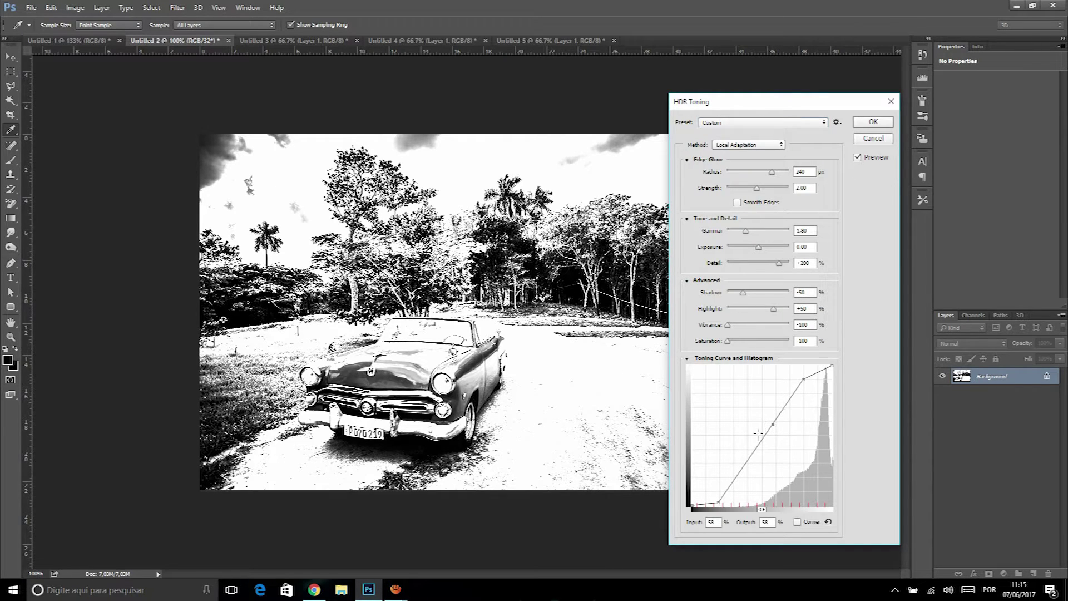
click(751, 453)
click(737, 477)
mouse_move(751, 454)
mouse_down()
mouse_move(765, 461)
mouse_move(741, 436)
mouse_up()
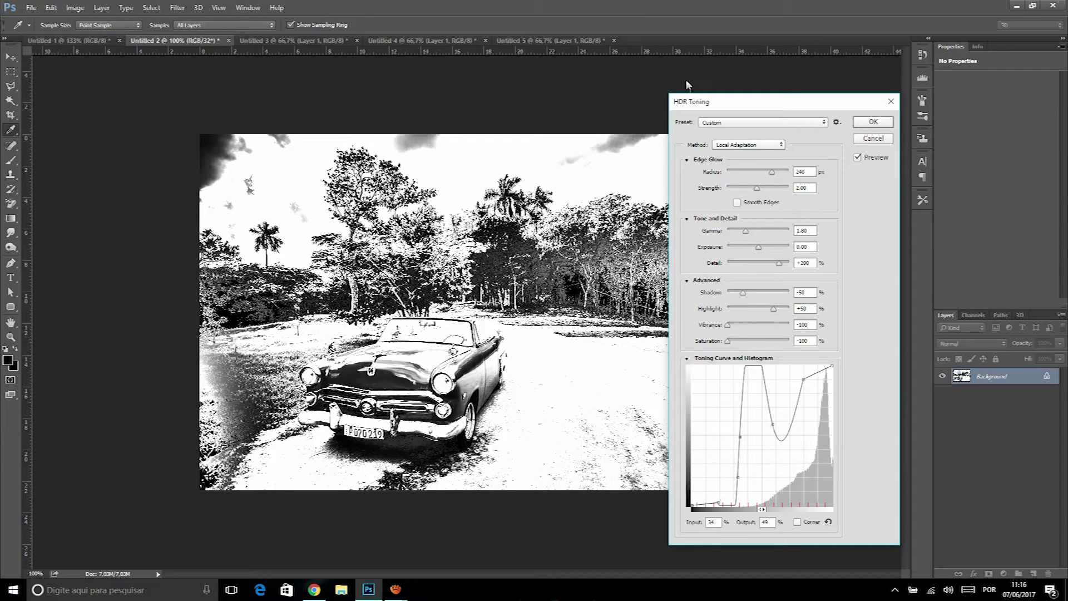
Try the RC5 and Surrealistic High Contrast presets on the red car photo and cancel HDR Toning
click(762, 122)
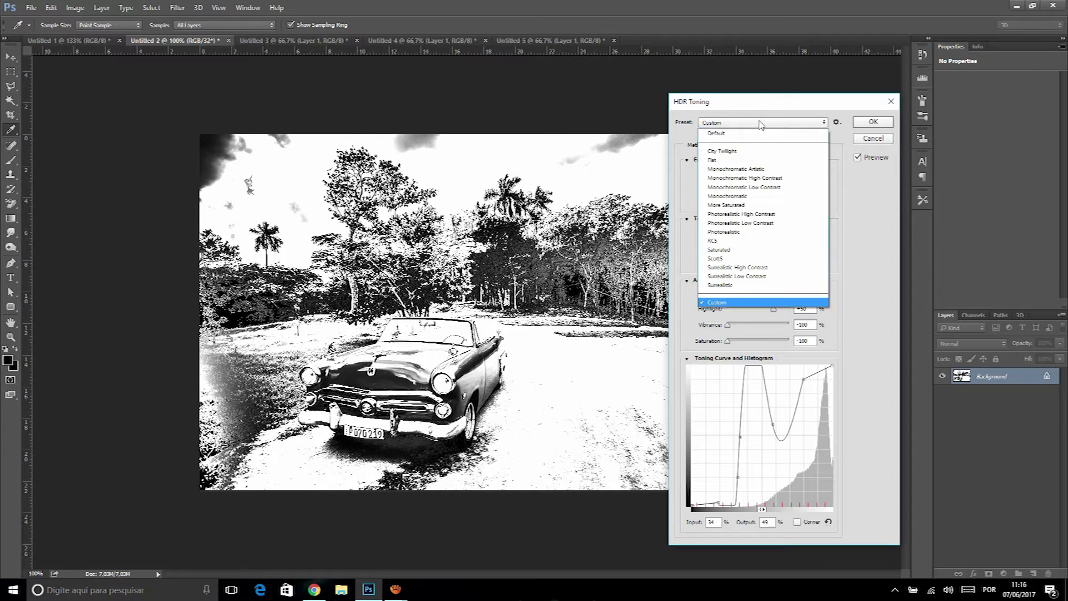
click(729, 244)
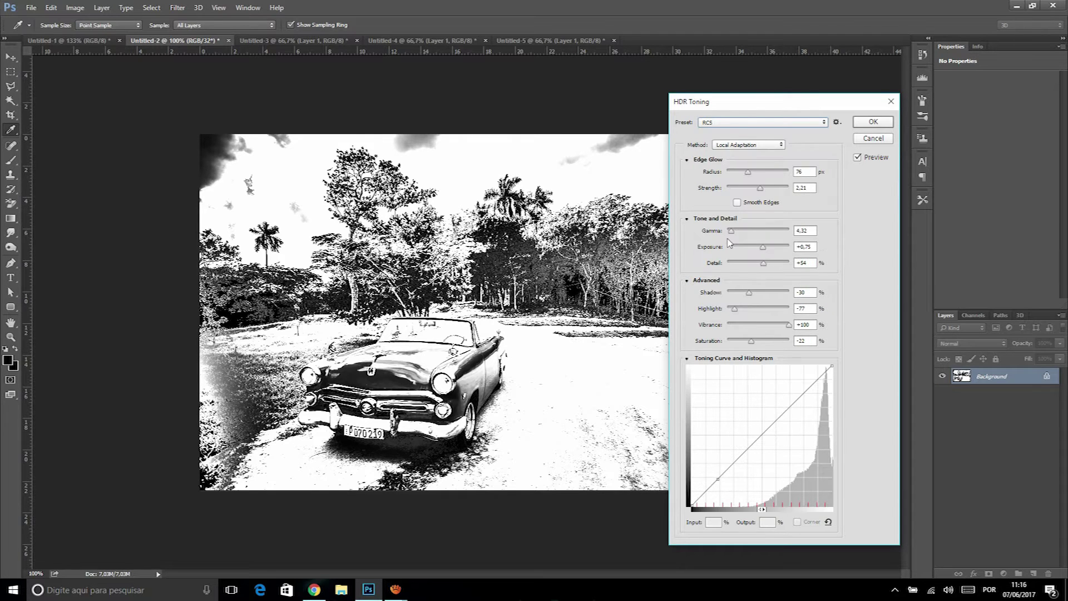
click(734, 126)
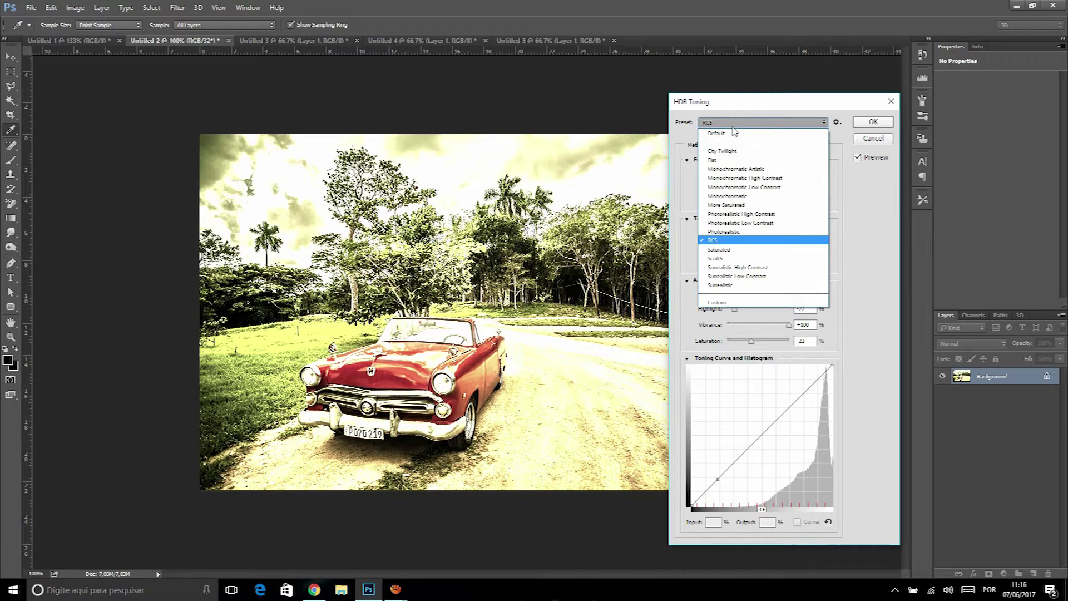
click(745, 267)
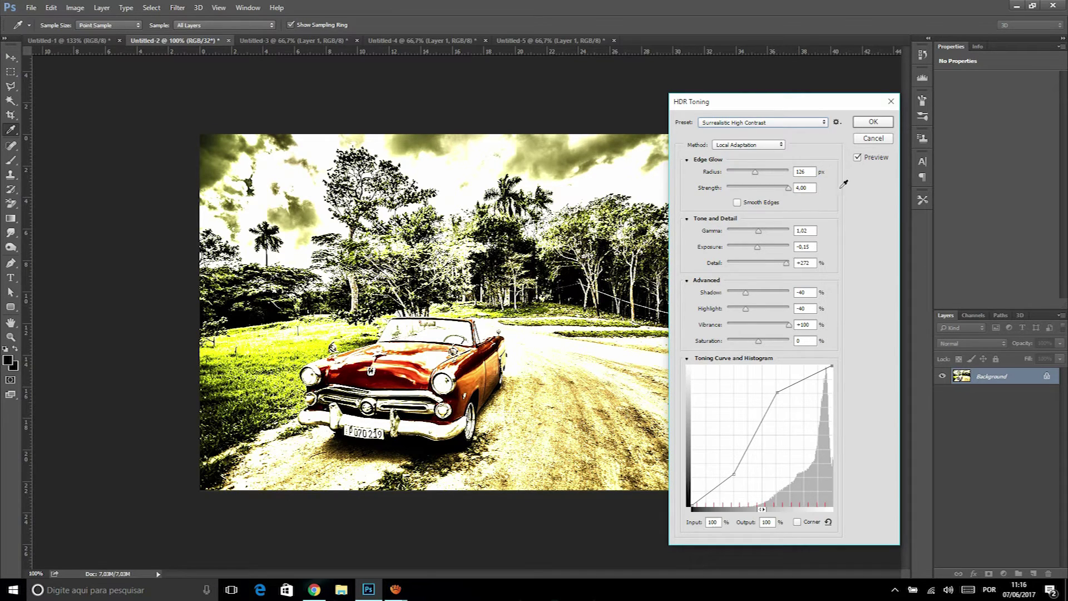
click(865, 140)
key(z)
Switch to the grey sports car photo in Untitled-3 and start HDR Toning, accepting the flattening
click(289, 41)
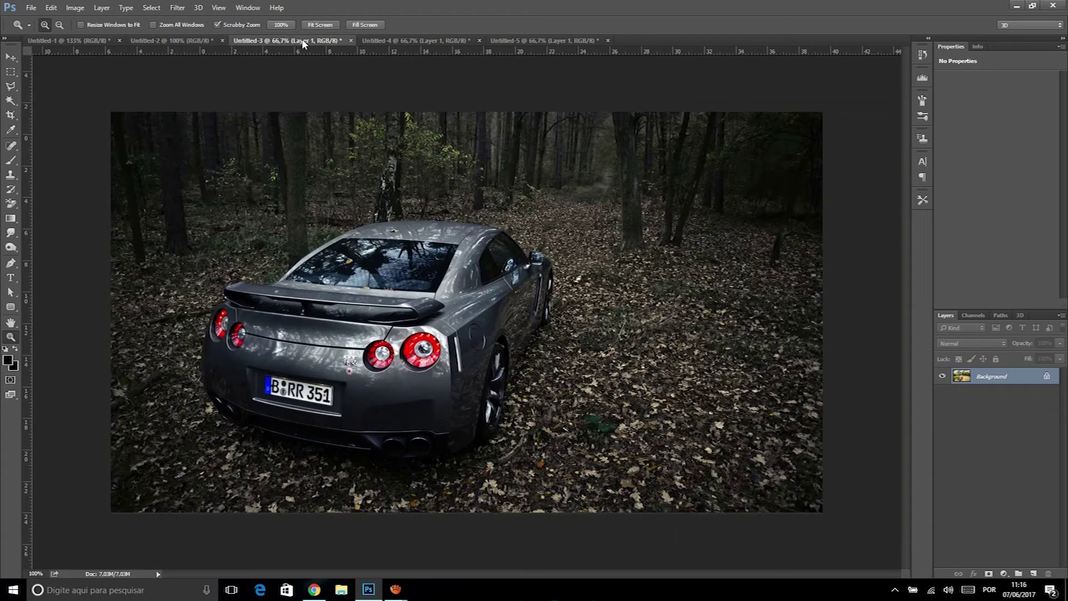
click(75, 8)
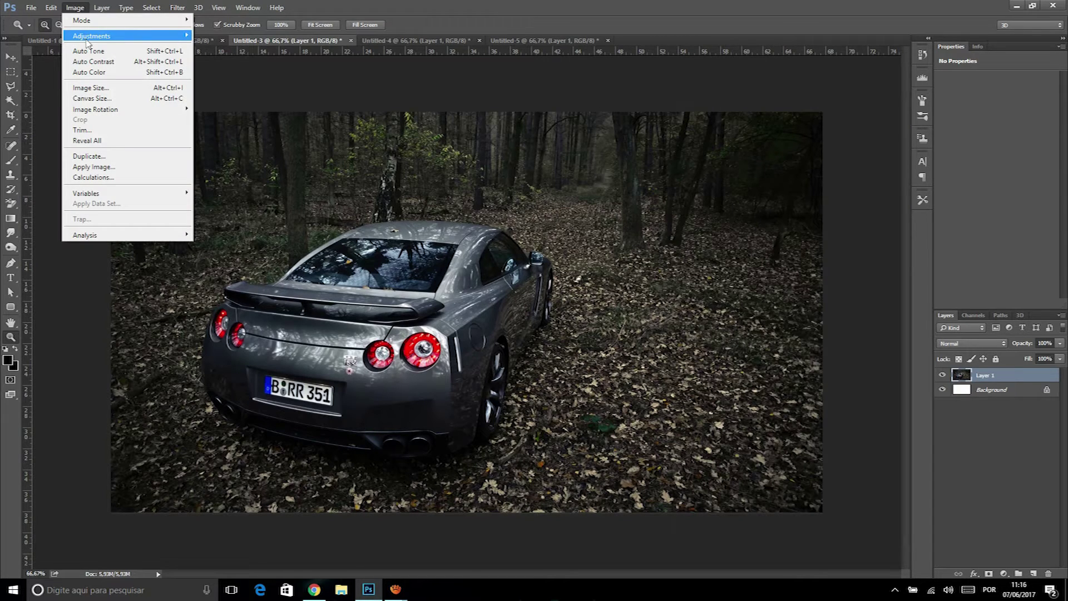
mouse_move(149, 37)
click(223, 230)
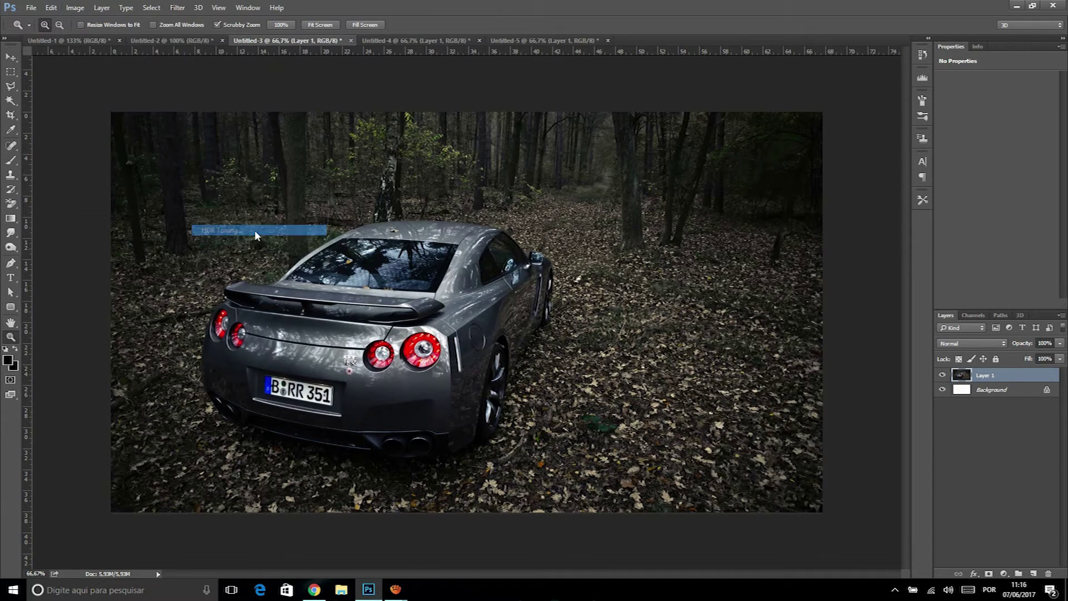
click(574, 336)
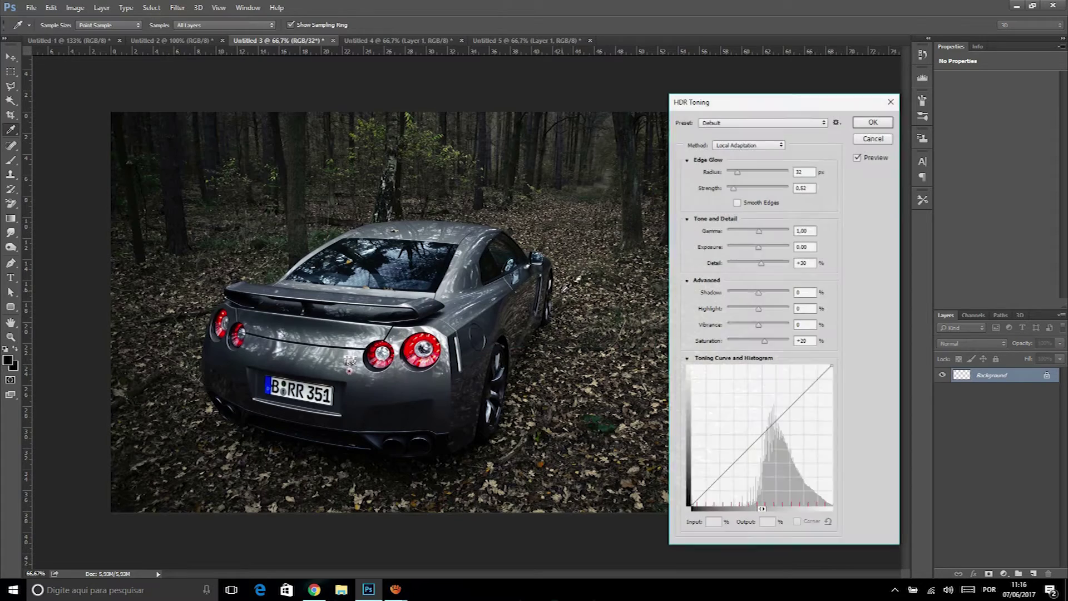
Set edge glow strength to 2,28 and detail to +181%, and compare shadow extremes before leaving shadow at +100%
drag(777, 185, 762, 188)
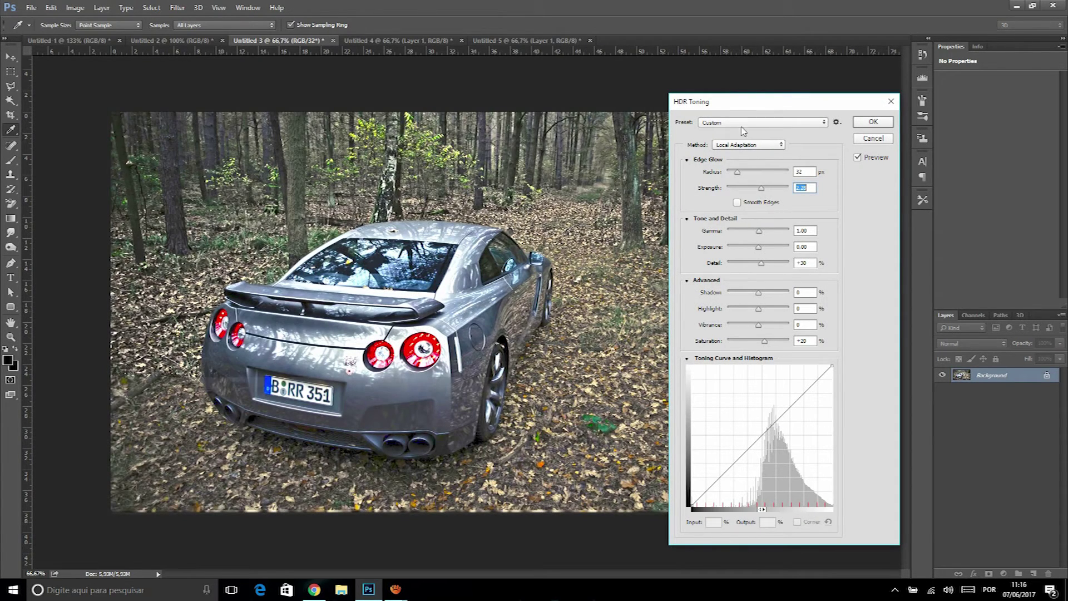
drag(761, 263, 781, 265)
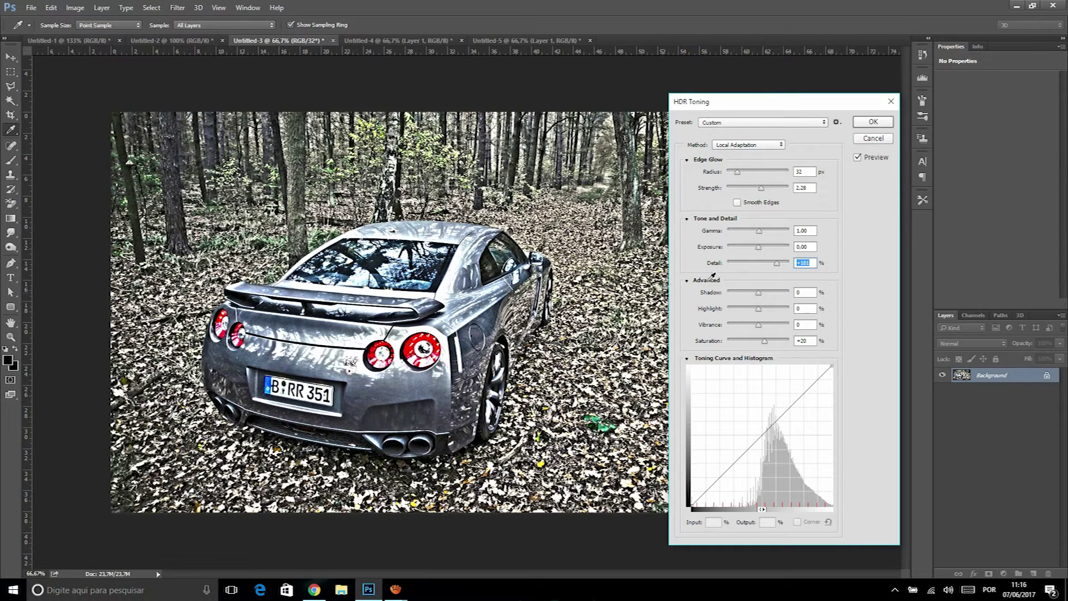
drag(766, 297, 795, 295)
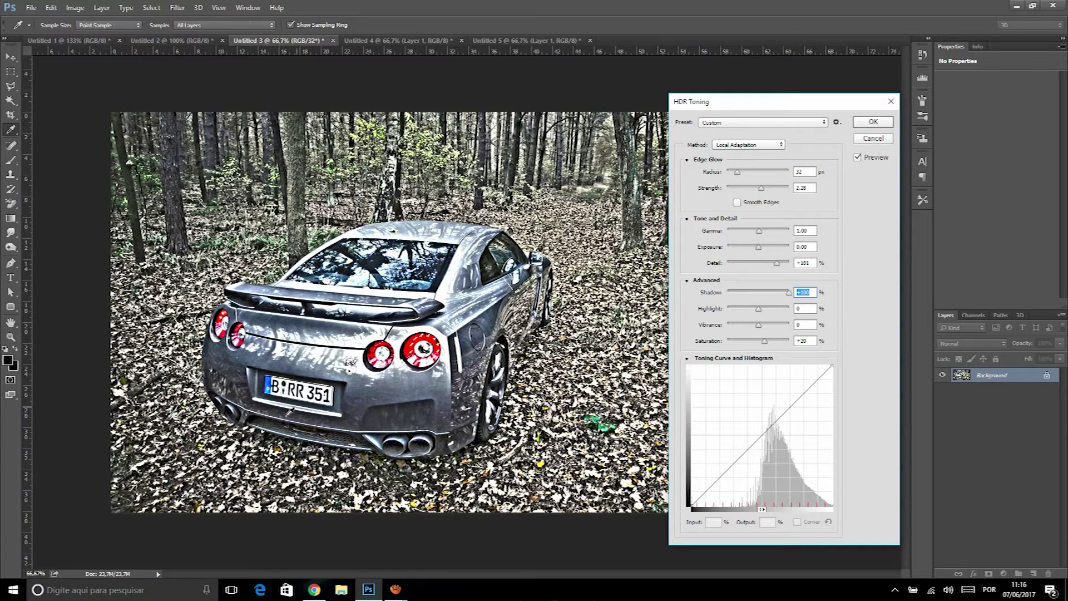
drag(755, 295, 724, 292)
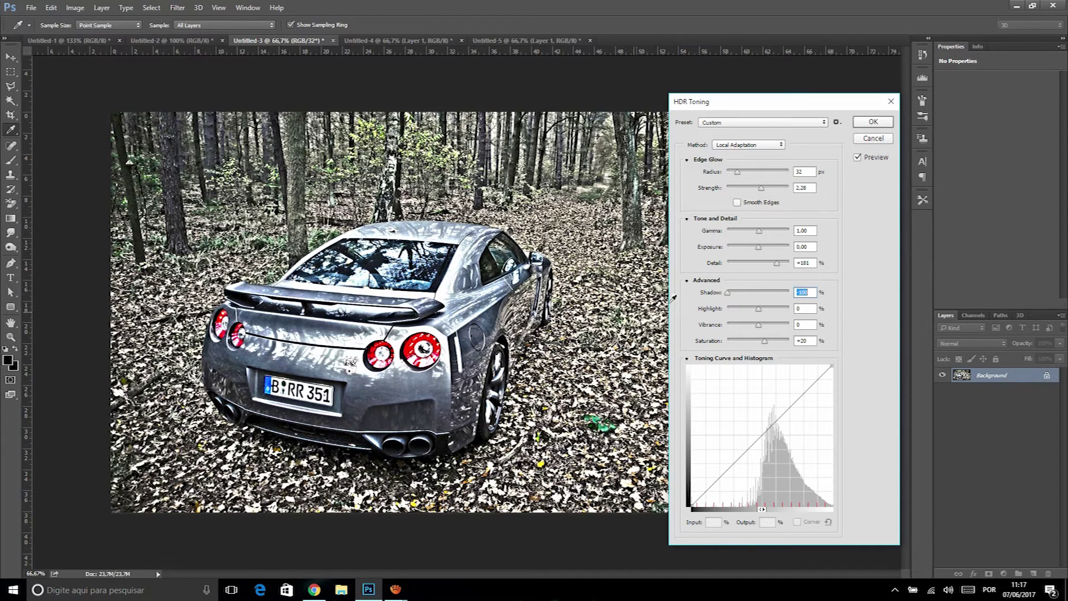
drag(749, 294, 841, 307)
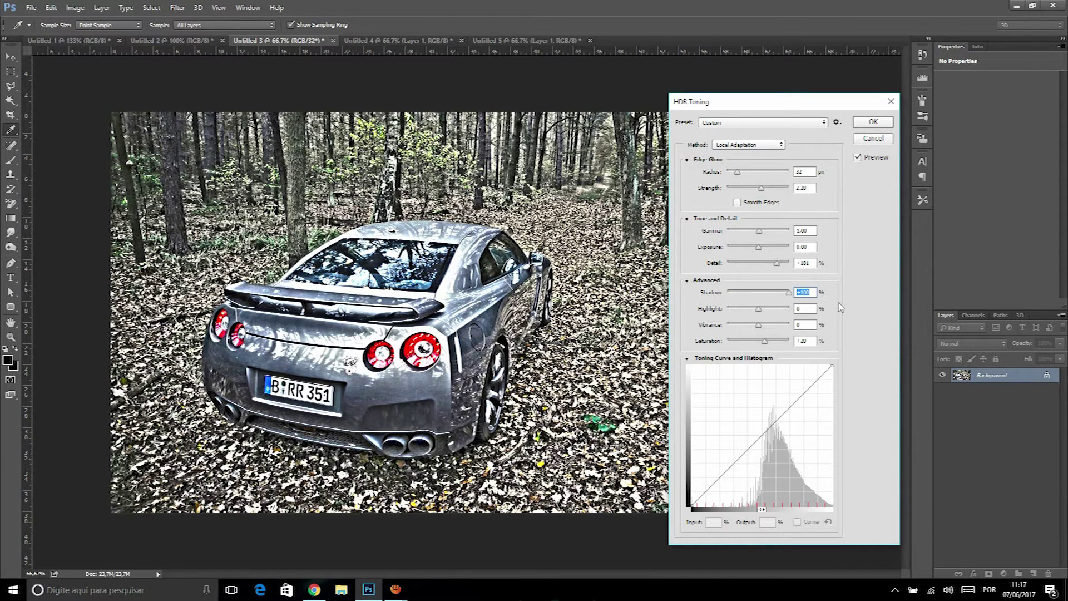
Compare low and high highlight values, set highlight to about -57%, and apply HDR Toning to the grey car photo
drag(759, 308, 720, 309)
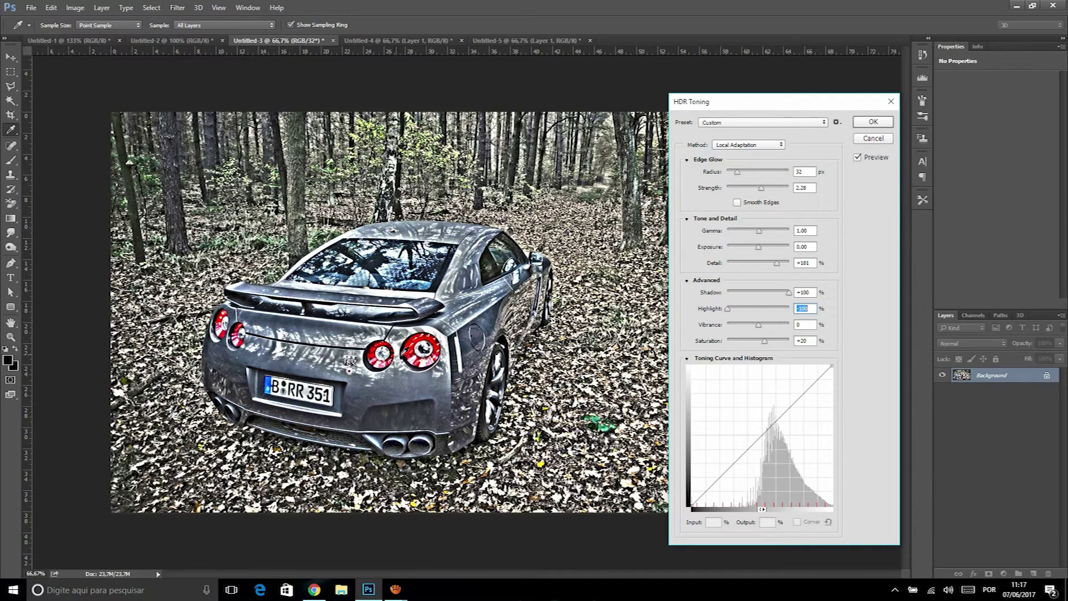
drag(745, 310, 782, 309)
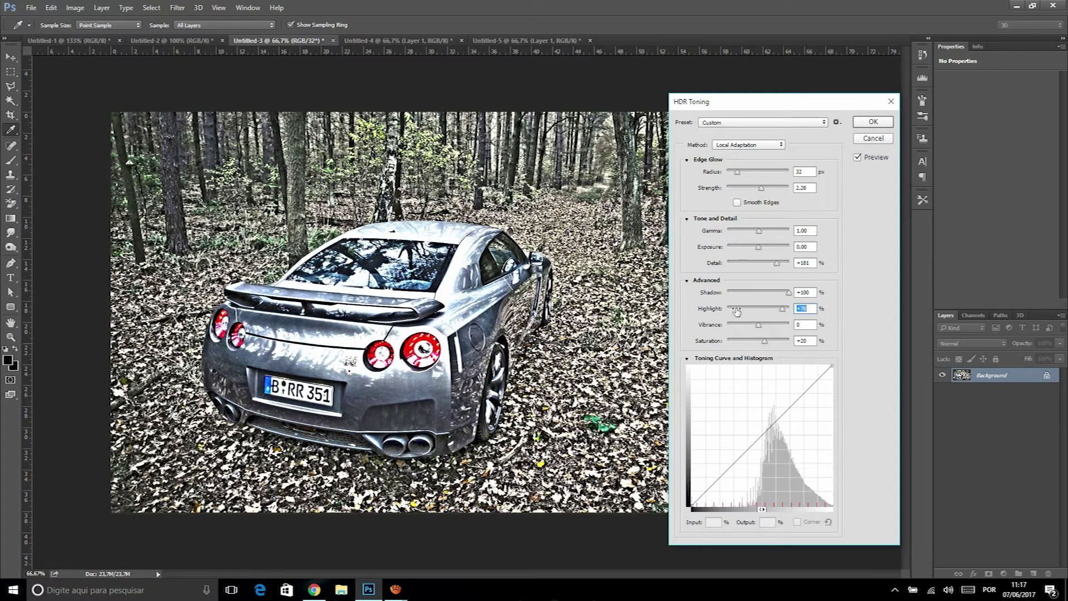
drag(738, 310, 741, 309)
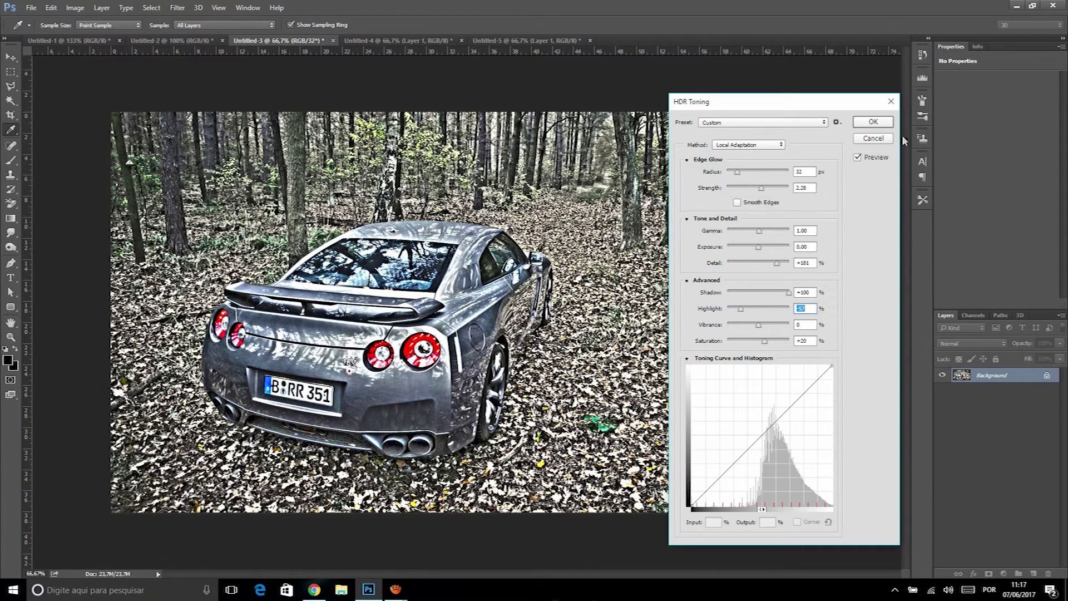
click(872, 121)
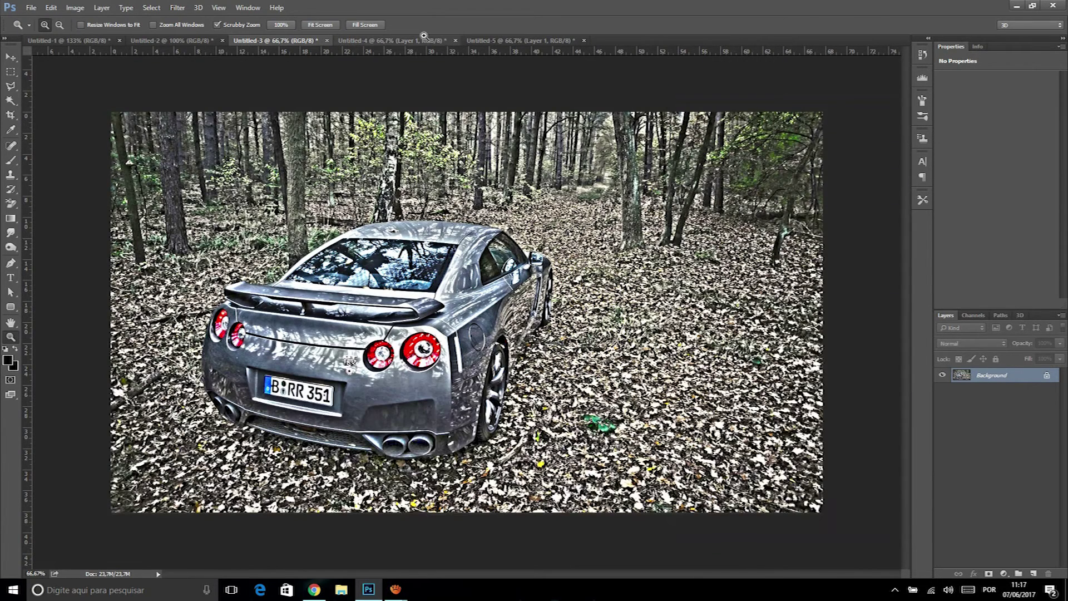
Switch to the Salsa photo of the woman in denim in Untitled-4 and view it at 100%
click(486, 39)
click(426, 40)
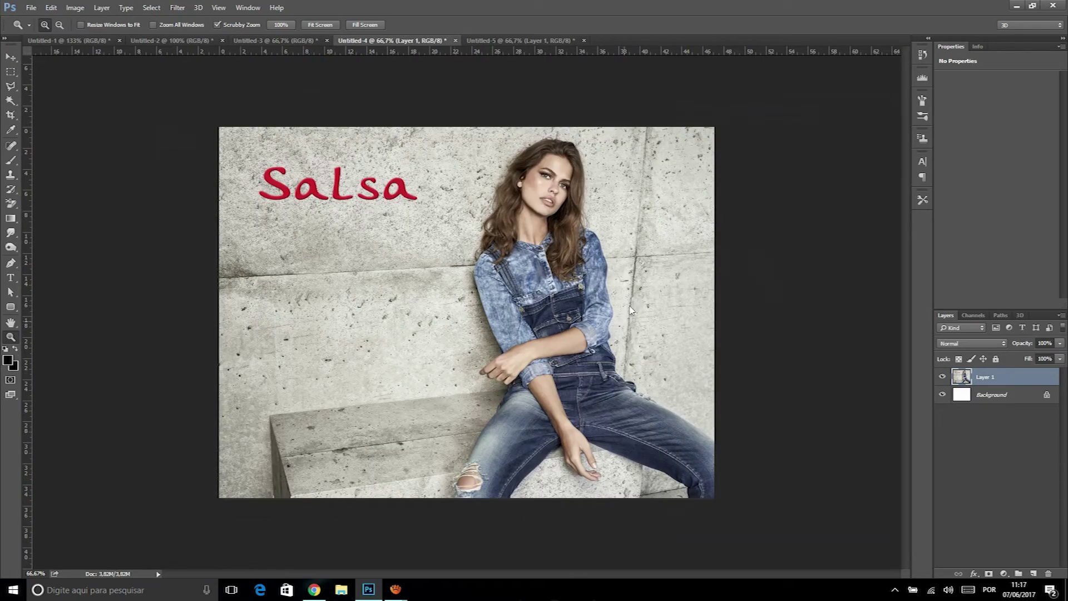
click(635, 280)
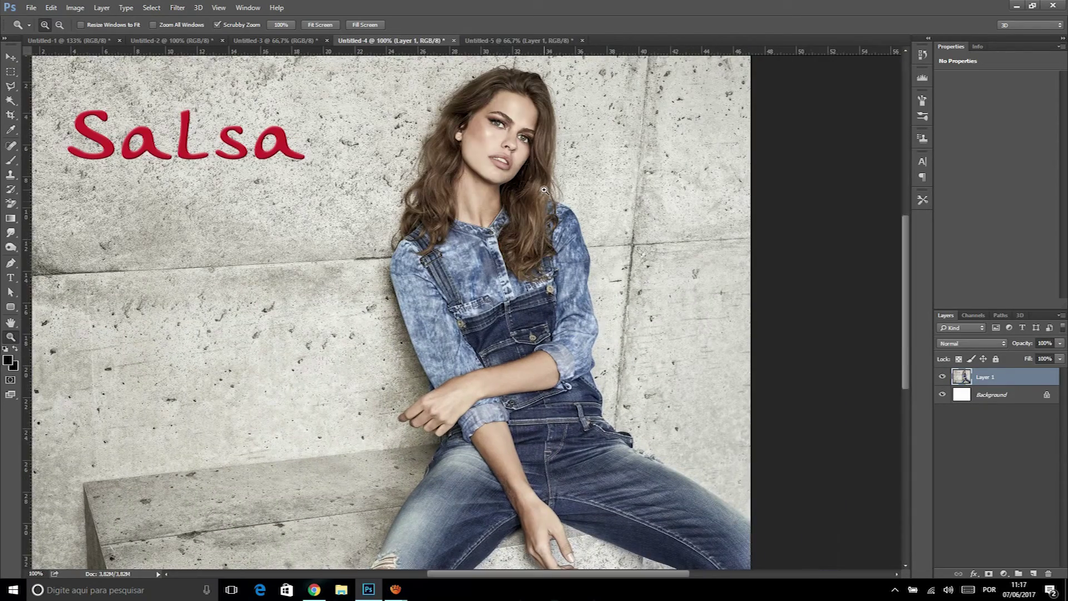
click(544, 189)
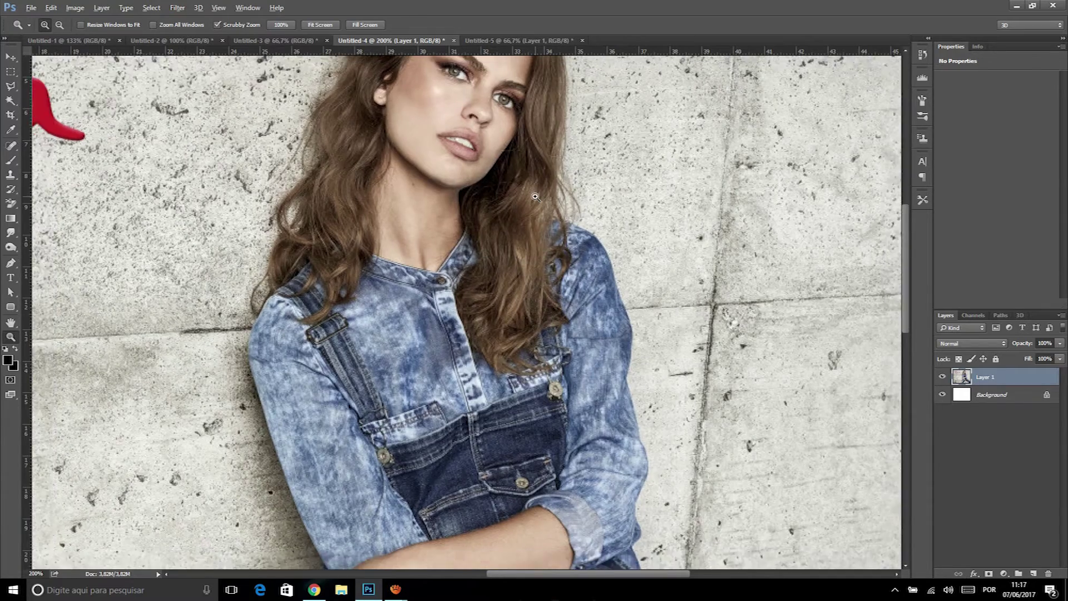
alt+click(535, 197)
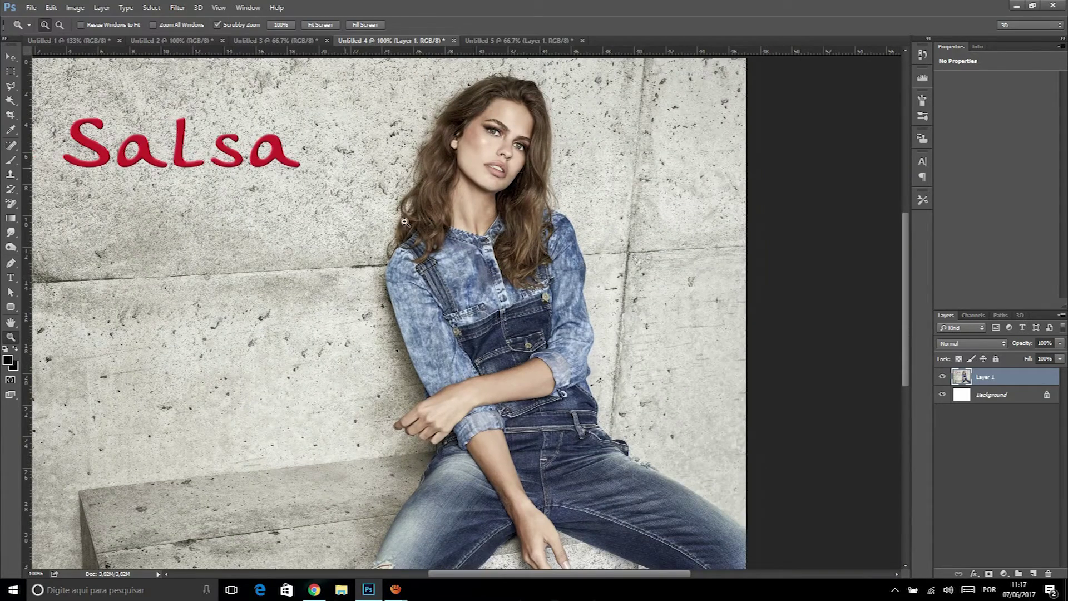
Start HDR Toning on the Salsa photo, accept the flattening, and raise the detail to about +224%
click(75, 7)
mouse_move(89, 36)
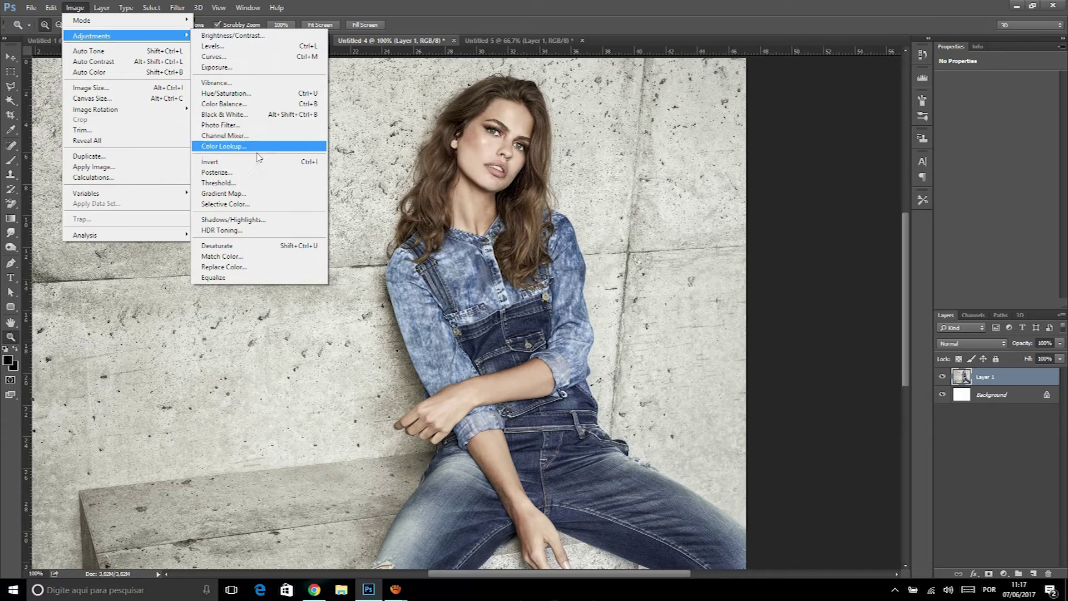
click(263, 229)
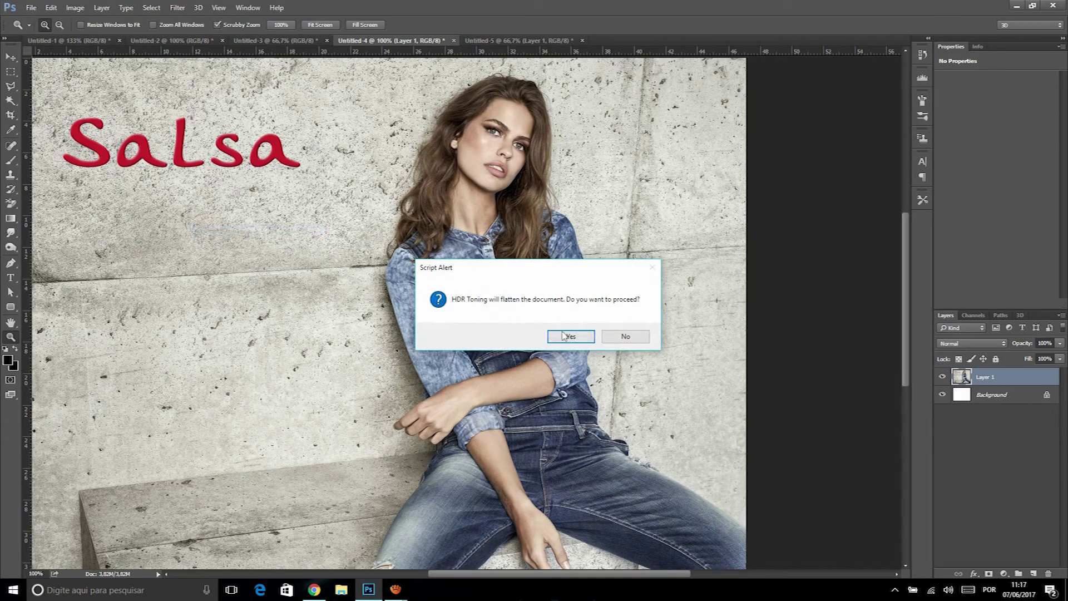
click(569, 336)
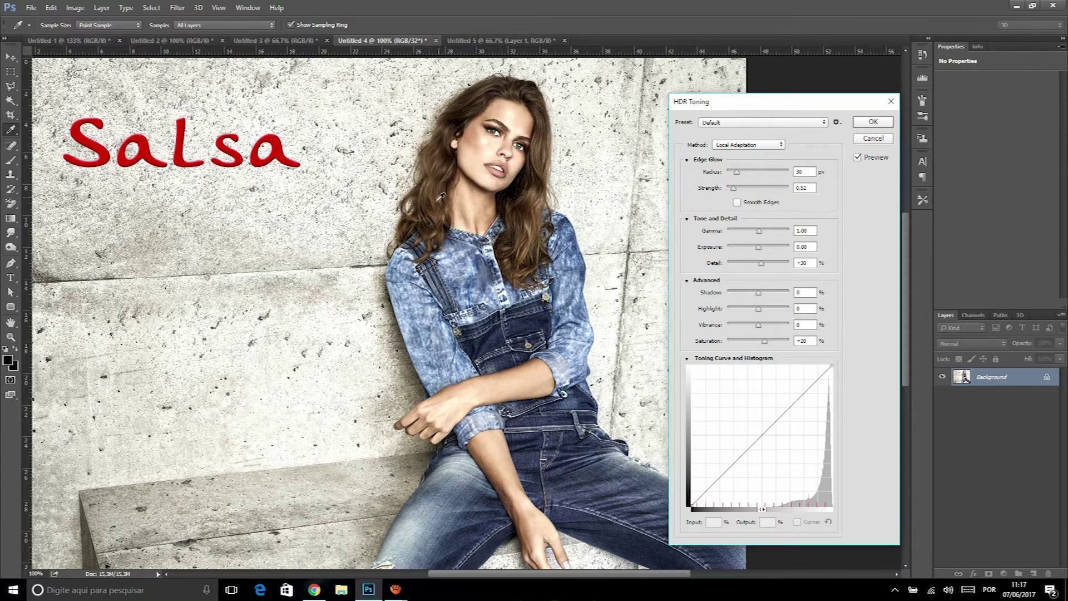
drag(761, 263, 784, 265)
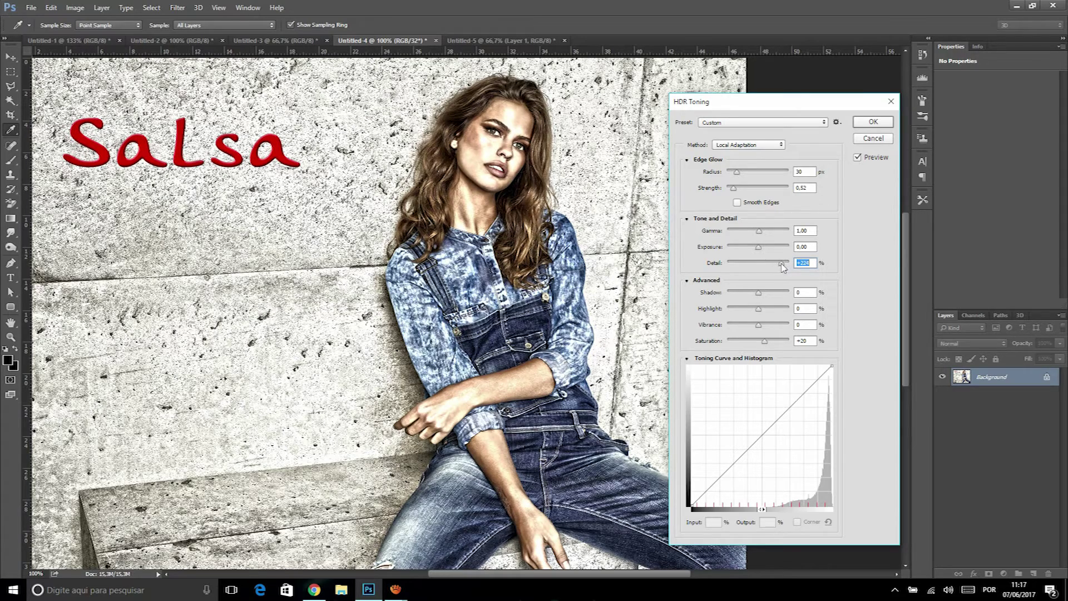
Set the detail to +264%, raise the edge glow strength slightly, and apply HDR Toning to the Salsa photo
click(787, 264)
click(755, 187)
drag(755, 189, 749, 190)
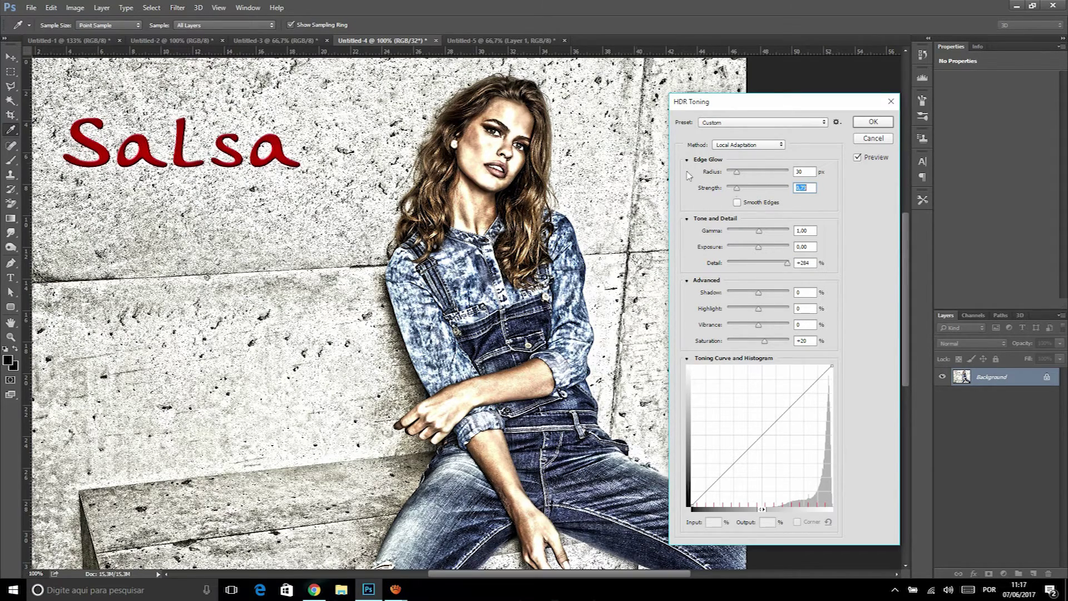
click(872, 122)
Examine the toned Salsa photo up close, from the woman's face and hair at 300% down to the denim outfit and arms
key(z)
click(470, 147)
click(498, 121)
click(368, 306)
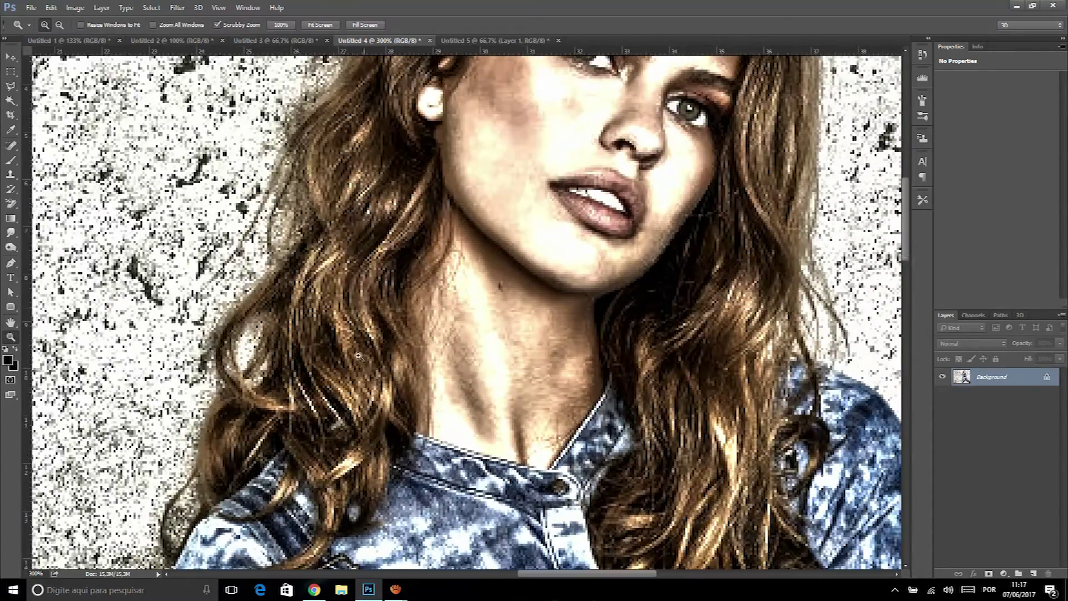
alt+click(741, 402)
scroll(718, 417, down, 3)
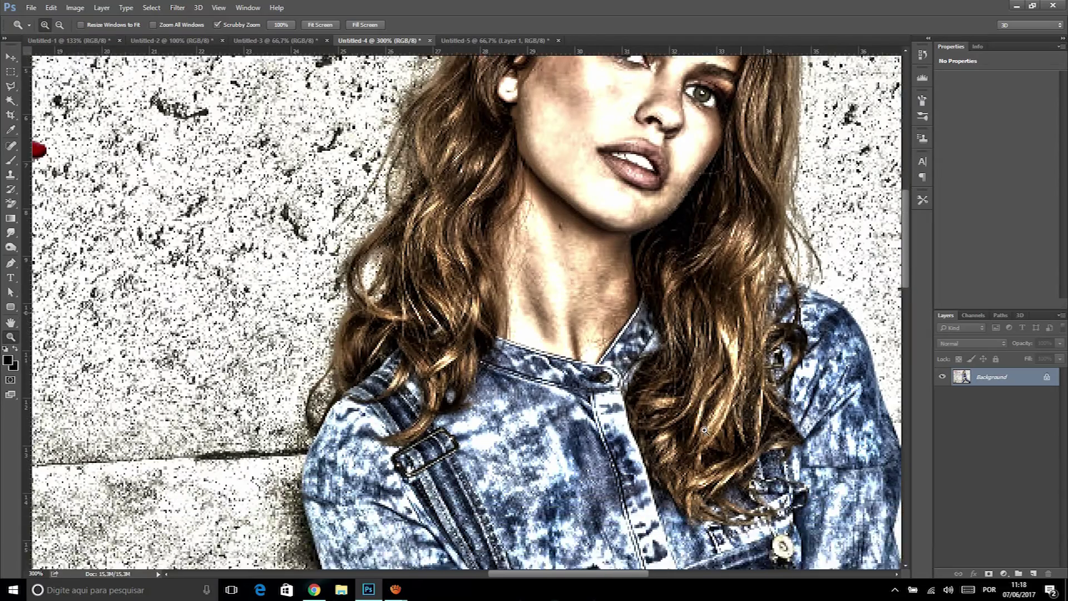
alt+click(704, 430)
alt+click(704, 429)
scroll(707, 468, down, 2)
scroll(712, 503, down, 2)
click(771, 535)
Compare the denim, arms and concrete wall before and after HDR Toning by repeatedly undoing and redoing the adjustment
key(ctrl+z)
key(ctrl+z)
key(ctrl+z)
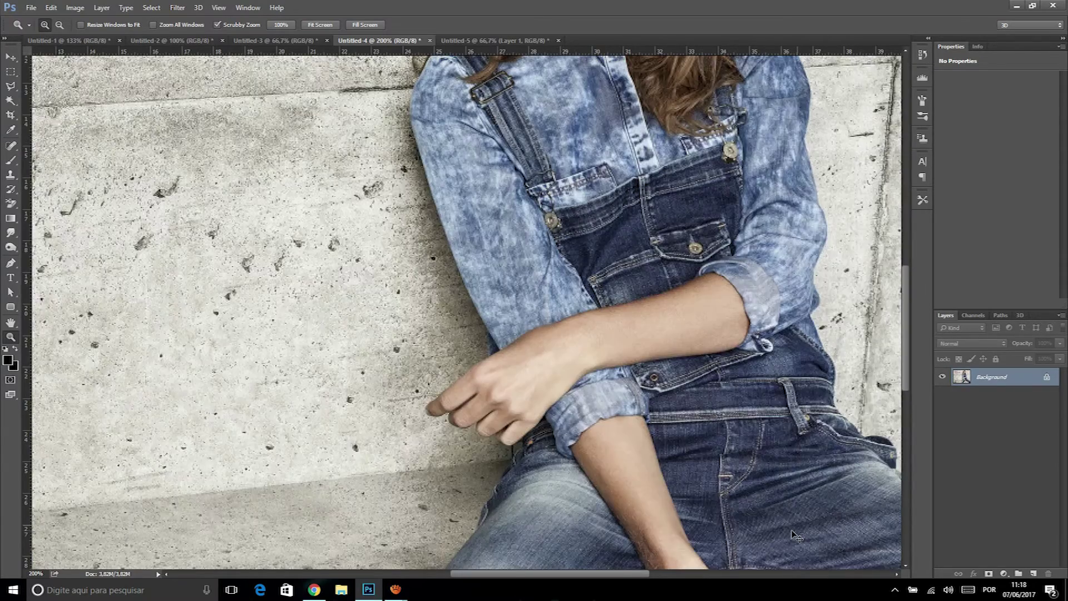
key(ctrl+z)
key(ctrl+z)
scroll(826, 517, down, 2)
key(ctrl+z)
key(ctrl+z)
key(ctrl+z)
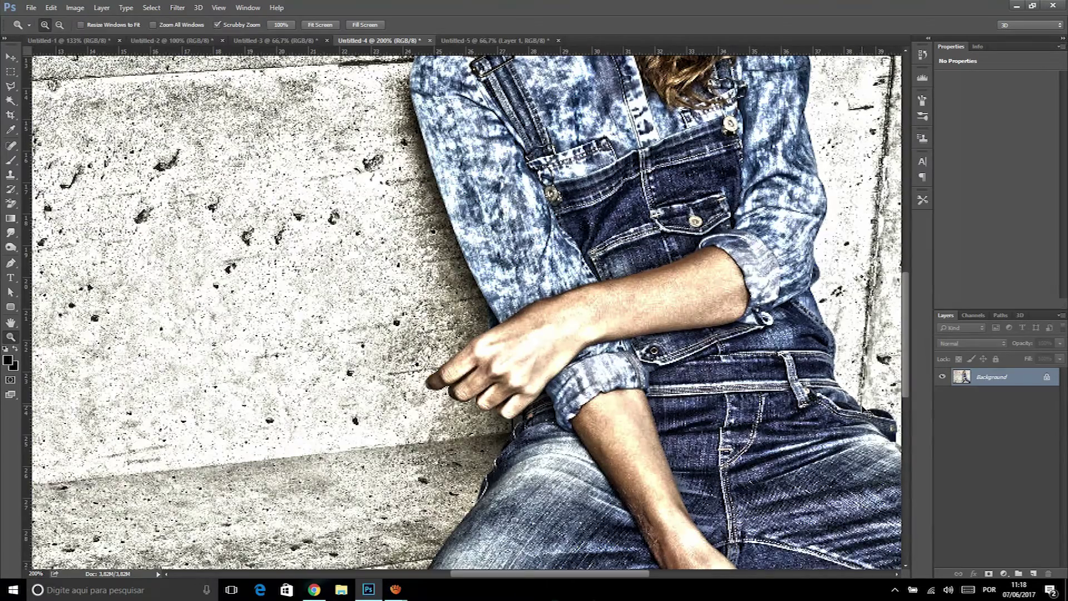
key(ctrl+z)
key(ctrl+z)
key(ctrl+z)
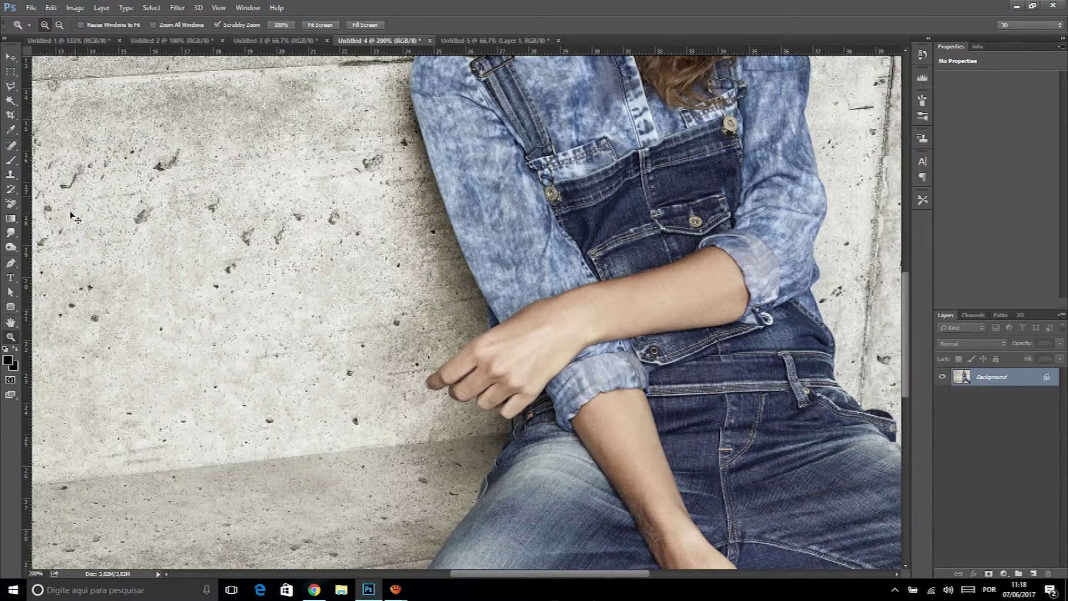
key(ctrl+z)
key(ctrl+z)
key(ctrl+z)
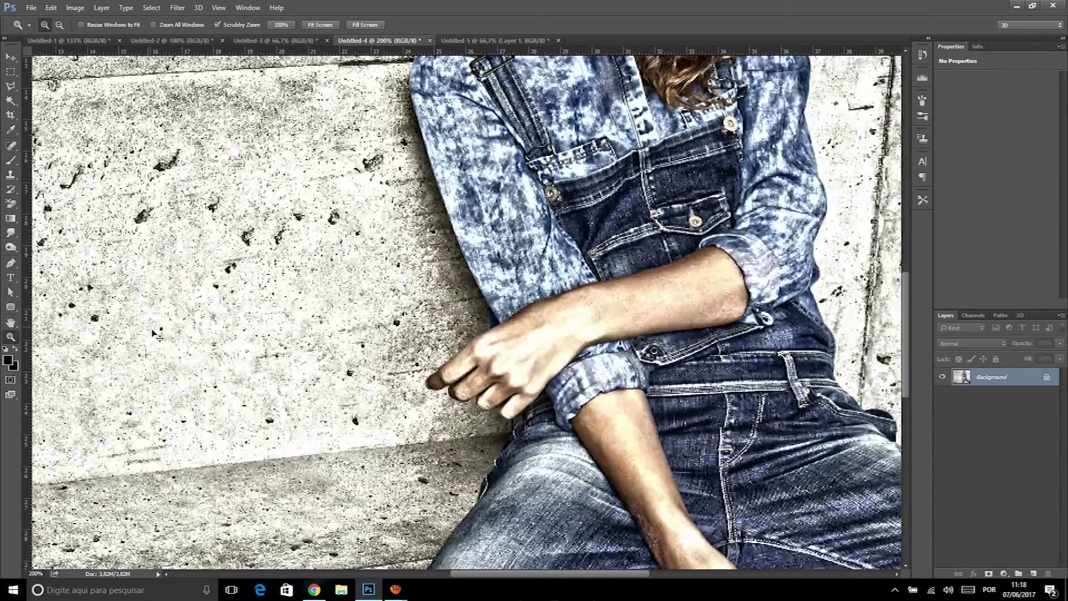
key(ctrl+z)
Compare the woman's face, hair and the upper wall before and after HDR Toning, leaving the toned version active
drag(904, 306, 917, 203)
key(ctrl+z)
key(ctrl+z)
key(ctrl+z)
key(ctrl+z)
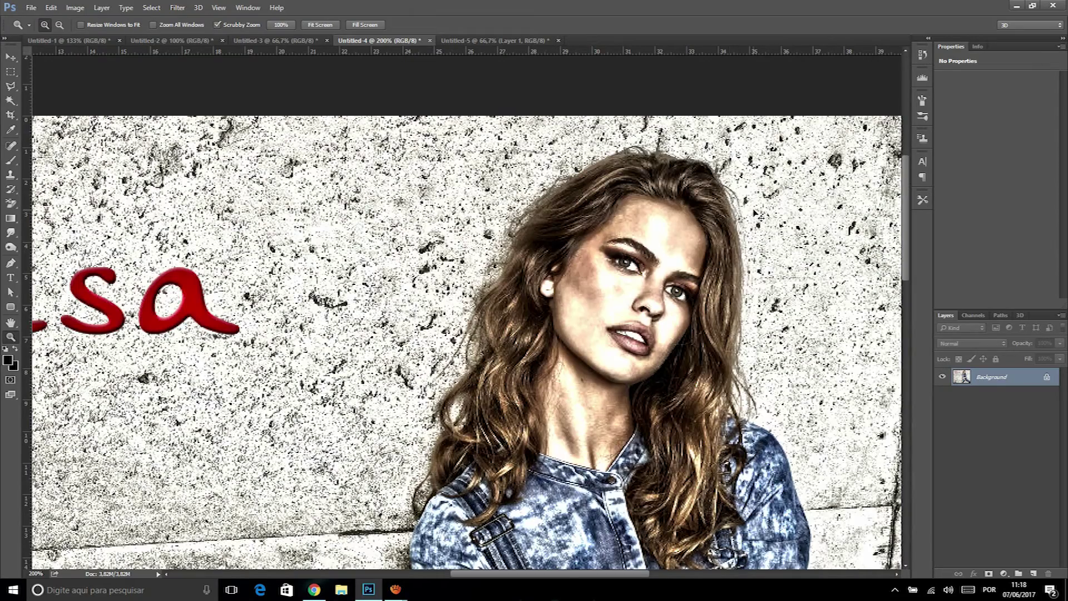
Review the whole toned Salsa photo, and inspect the face and denim texture again at 200% and 300%
scroll(679, 260, down, 8)
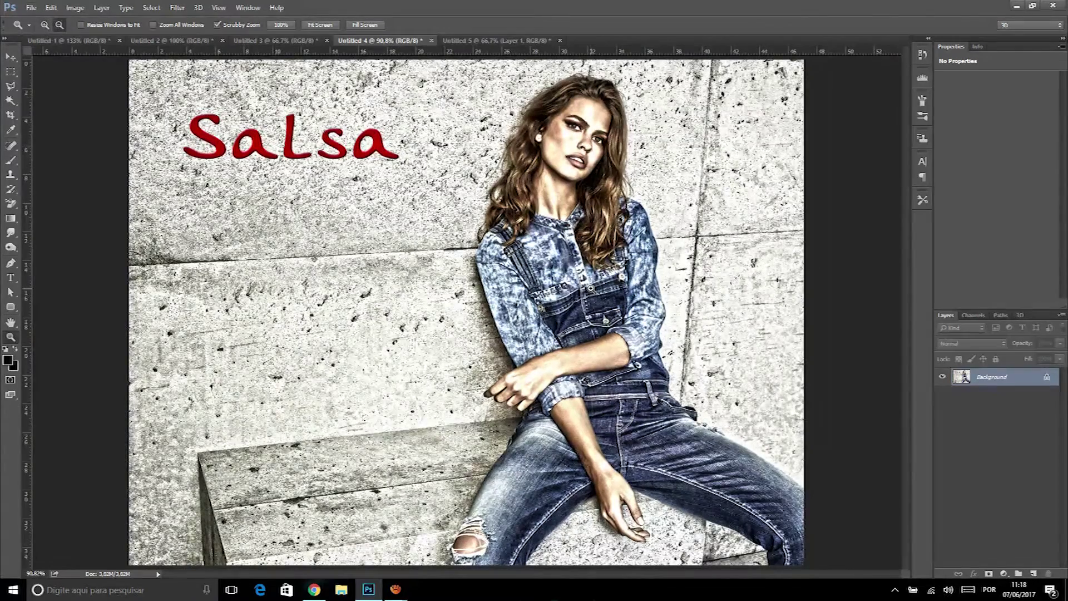
scroll(593, 283, down, 2)
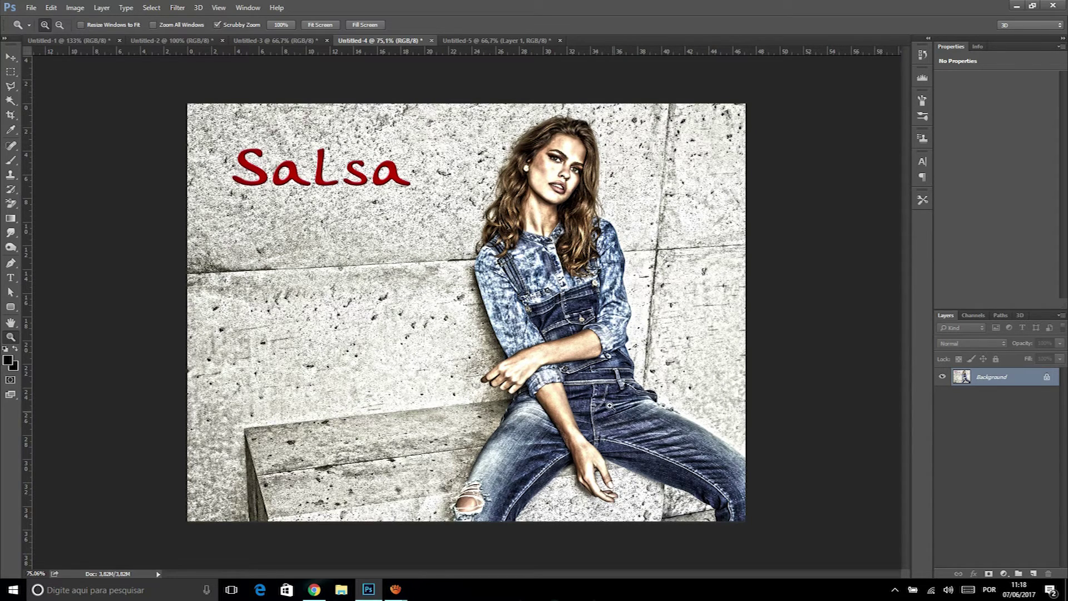
drag(562, 174, 525, 196)
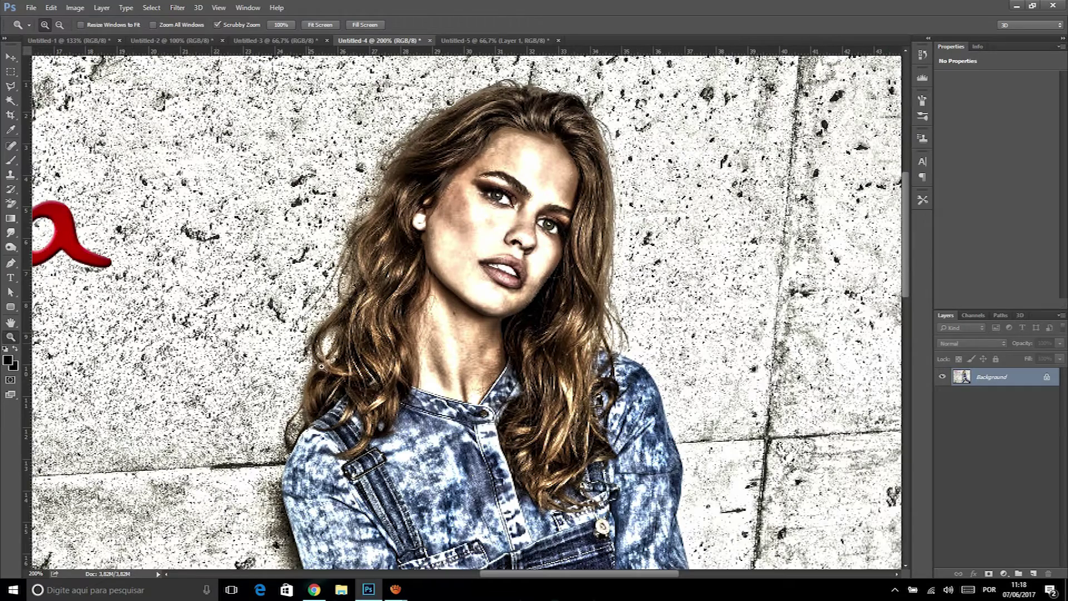
alt+click(330, 439)
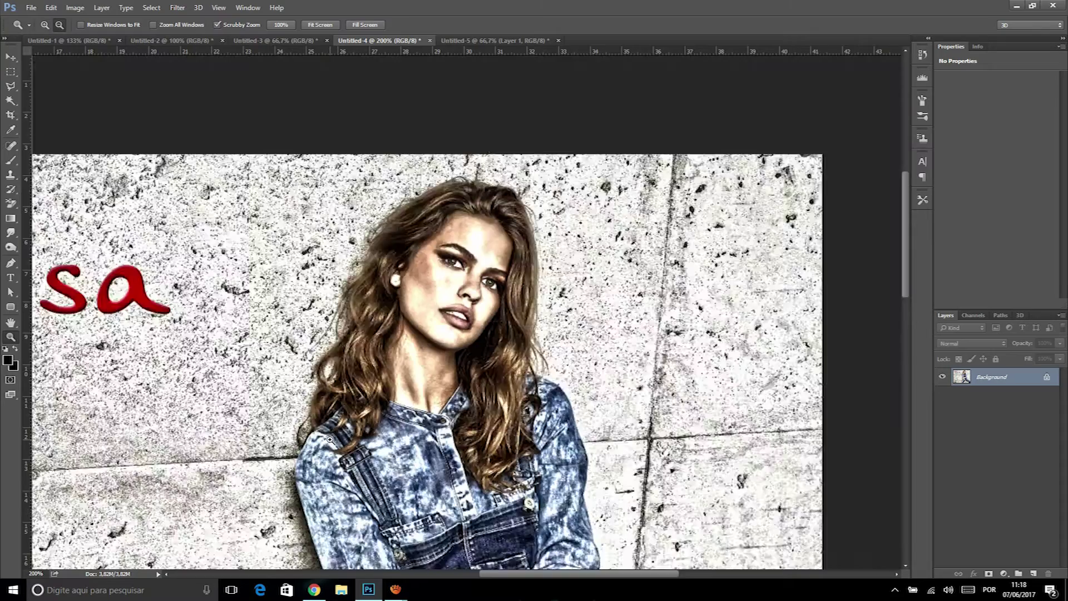
click(478, 362)
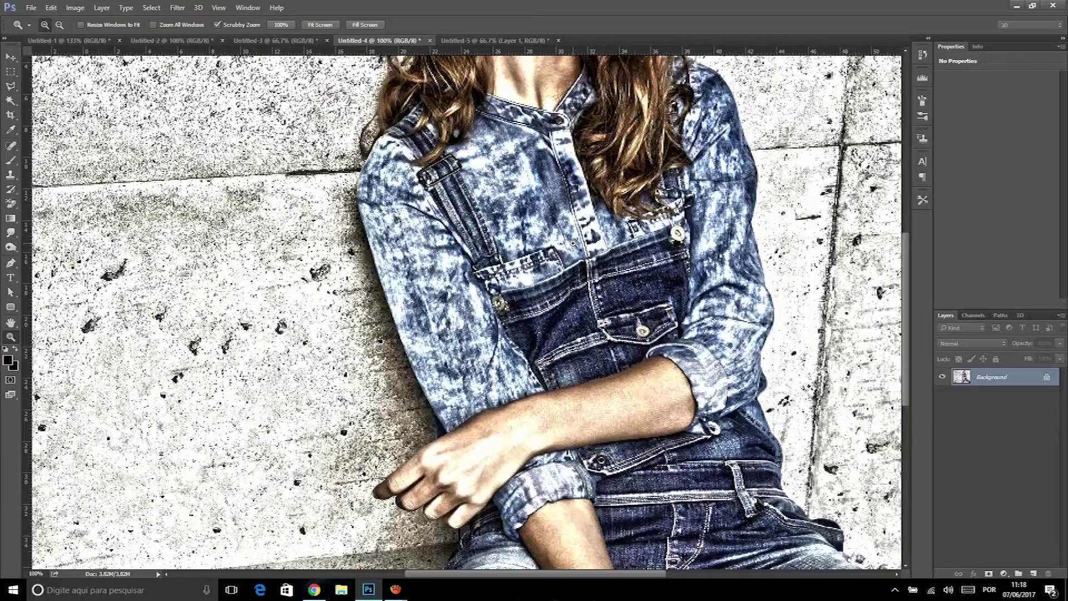
click(573, 243)
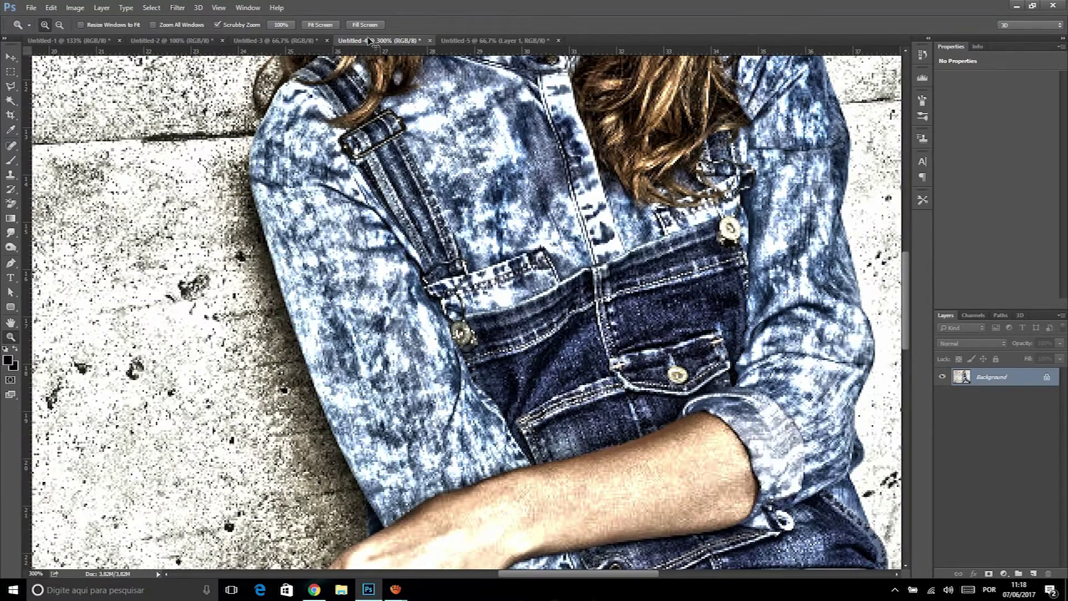
Switch to the woman in blue jeans in Untitled-5 and start HDR Toning, accepting the flattening and moving the dialog off her face
click(516, 41)
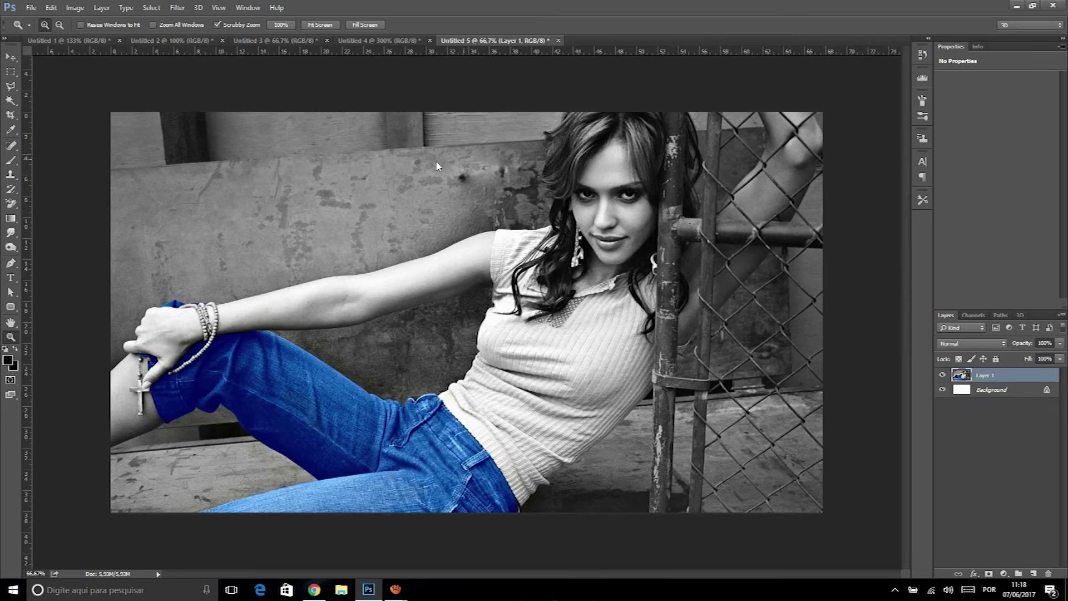
click(75, 7)
mouse_move(92, 36)
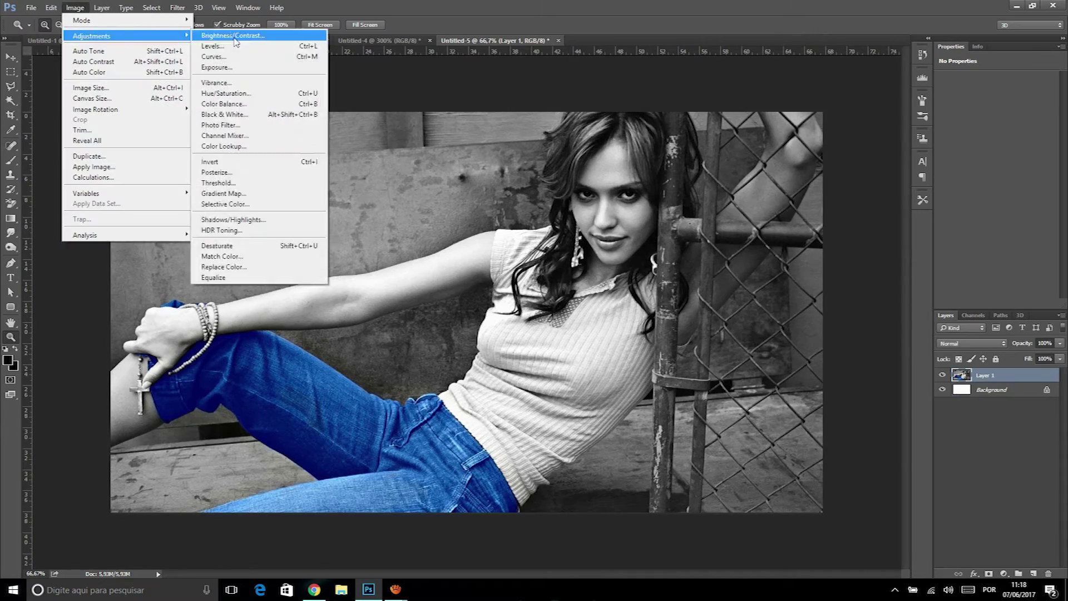
click(255, 229)
click(557, 331)
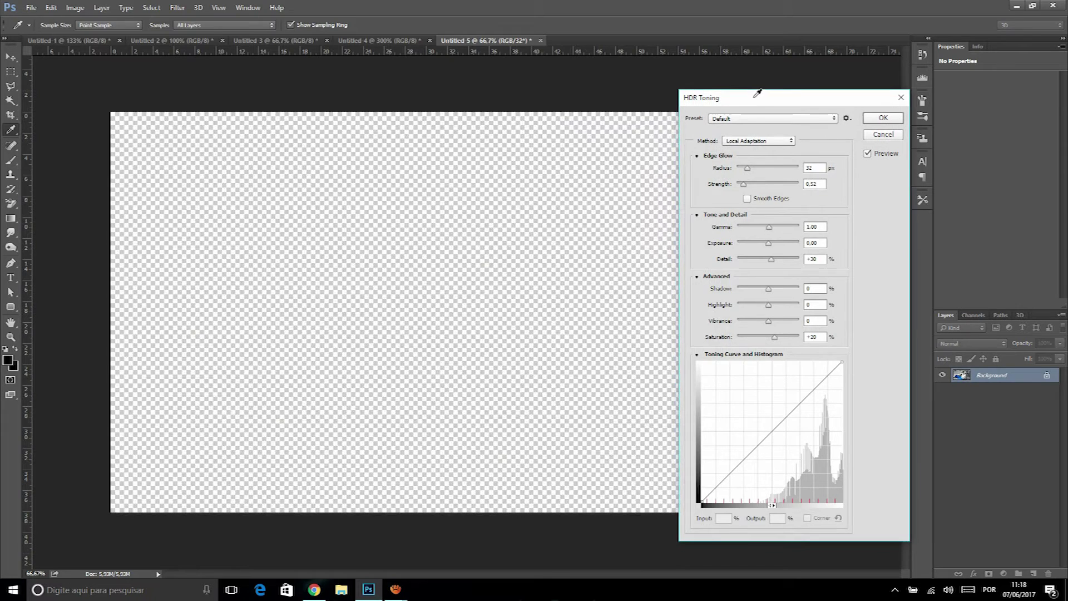
drag(741, 100, 787, 97)
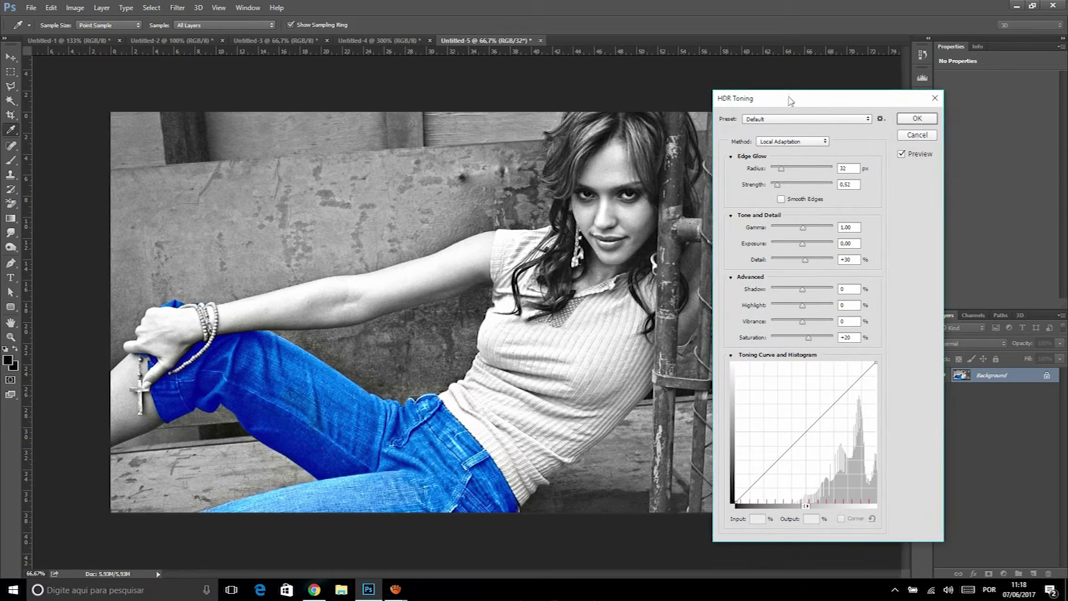
Try the Surrealistic High Contrast, Surrealistic Low Contrast, Surrealistic and Monochromatic High Contrast presets, and return to the Default preset
click(804, 118)
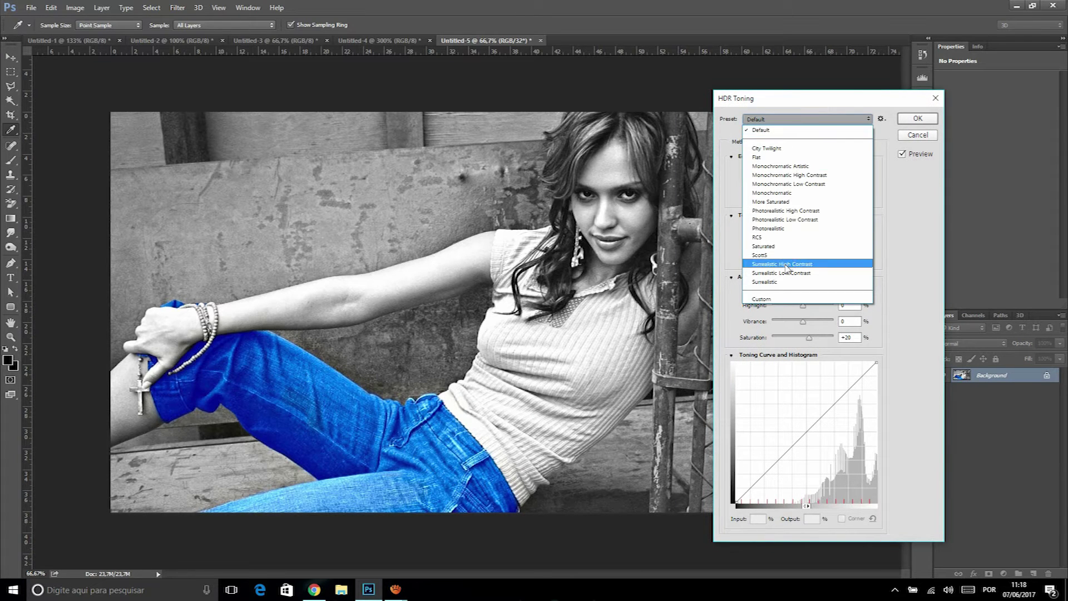
click(810, 264)
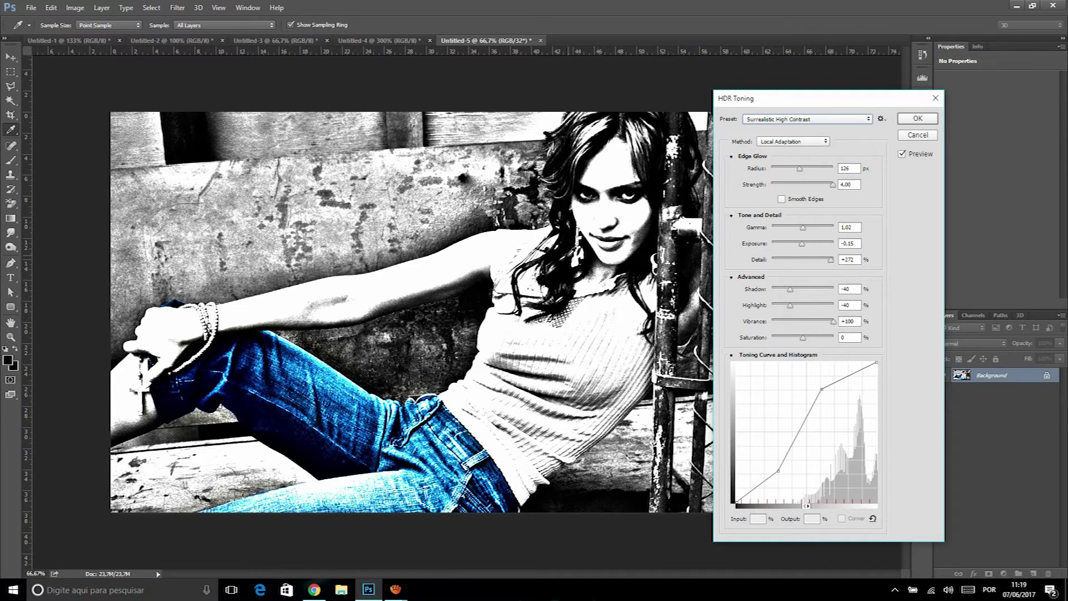
click(785, 122)
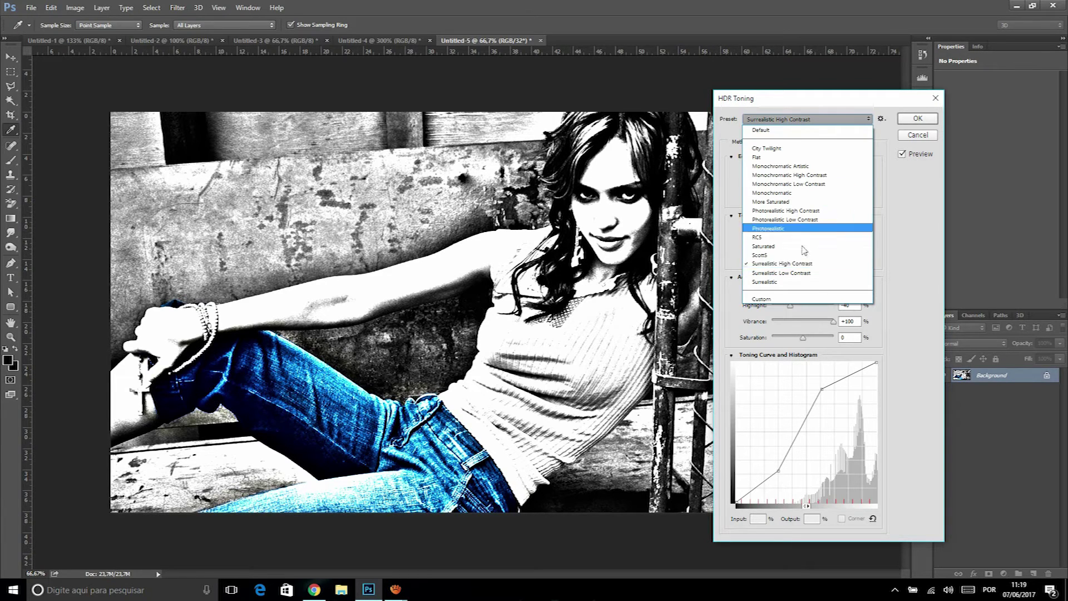
click(821, 274)
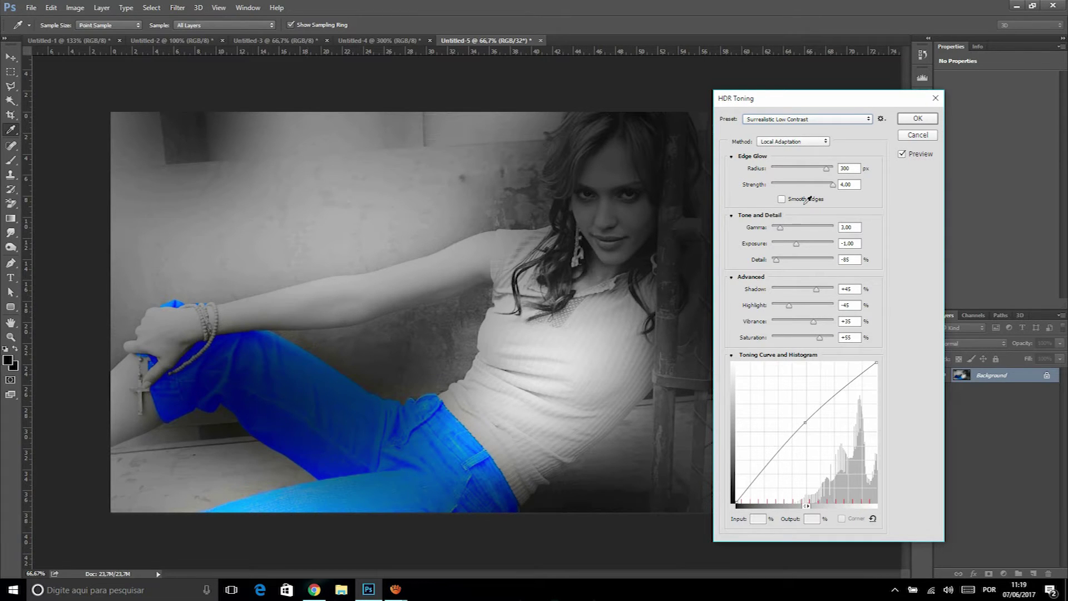
click(827, 119)
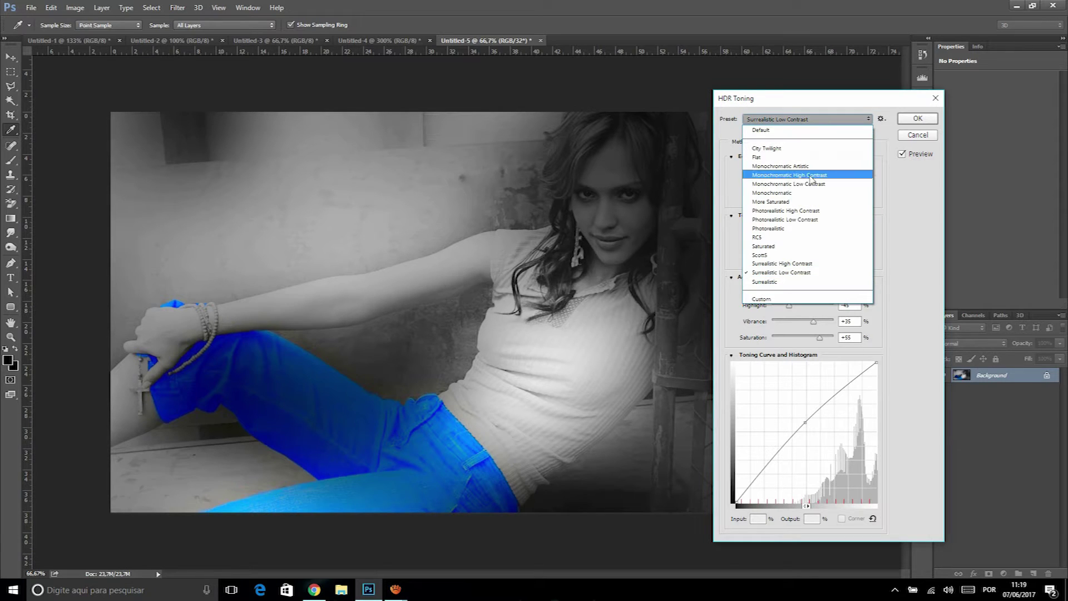
click(780, 282)
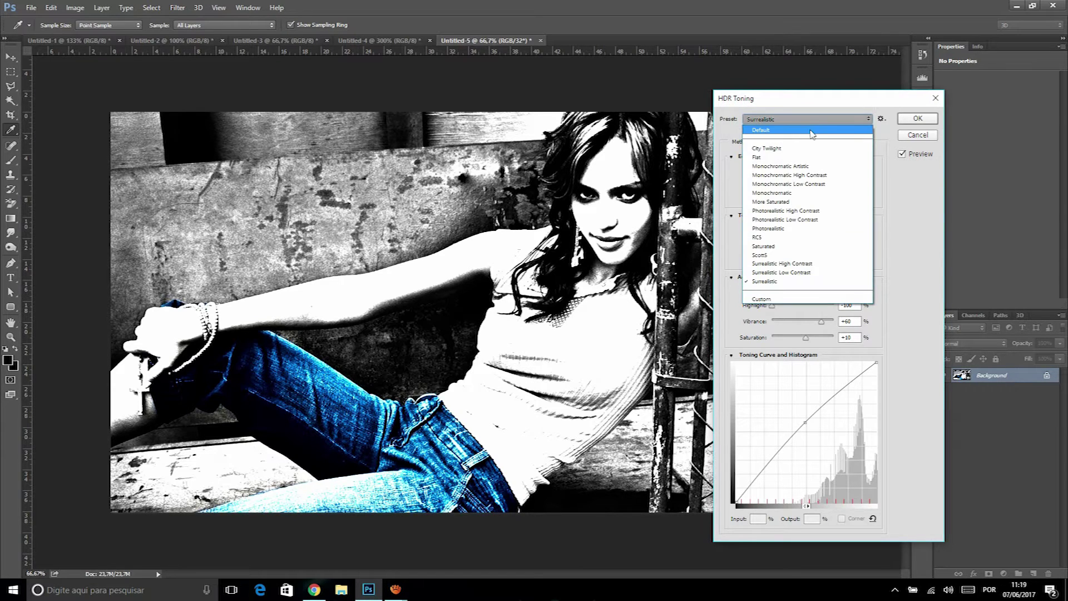
click(838, 176)
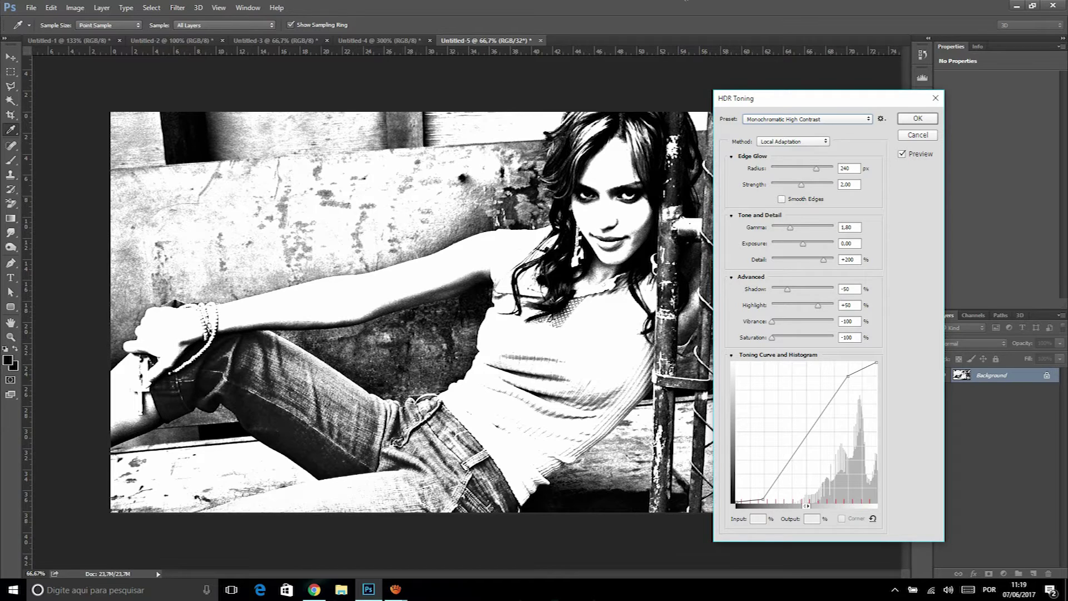
click(815, 119)
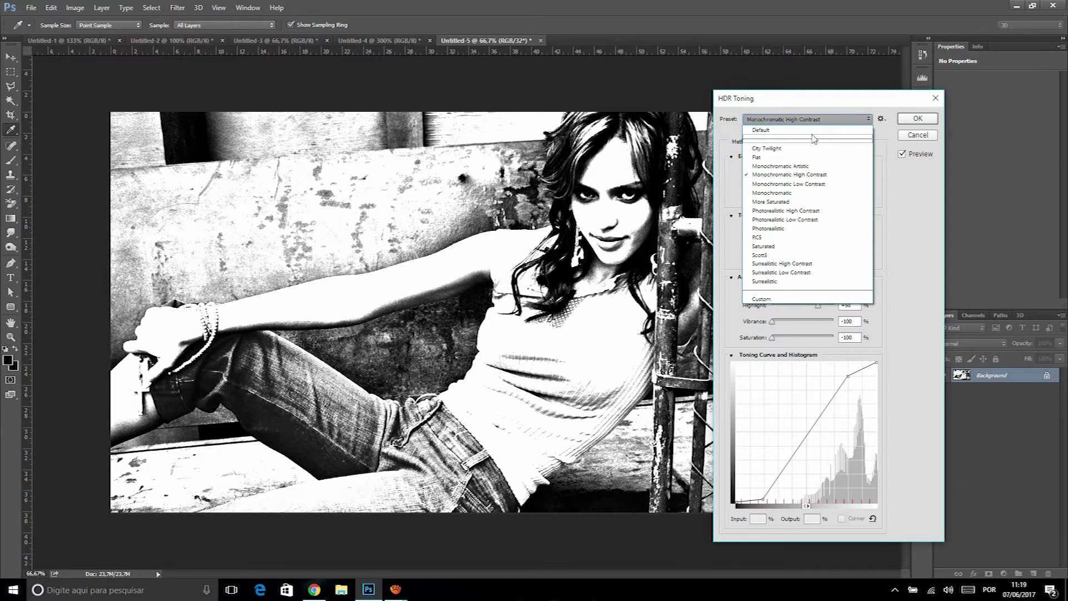
click(812, 131)
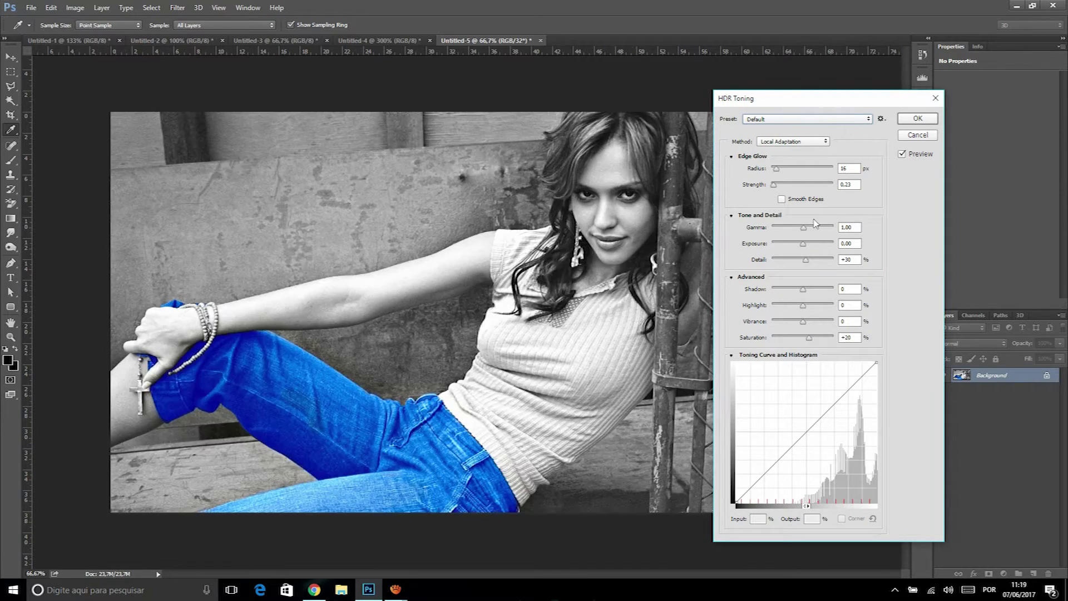
Set edge glow strength to 1,36, detail to +181%, exposure to -0,50 and gamma to 1,27
drag(780, 188, 789, 189)
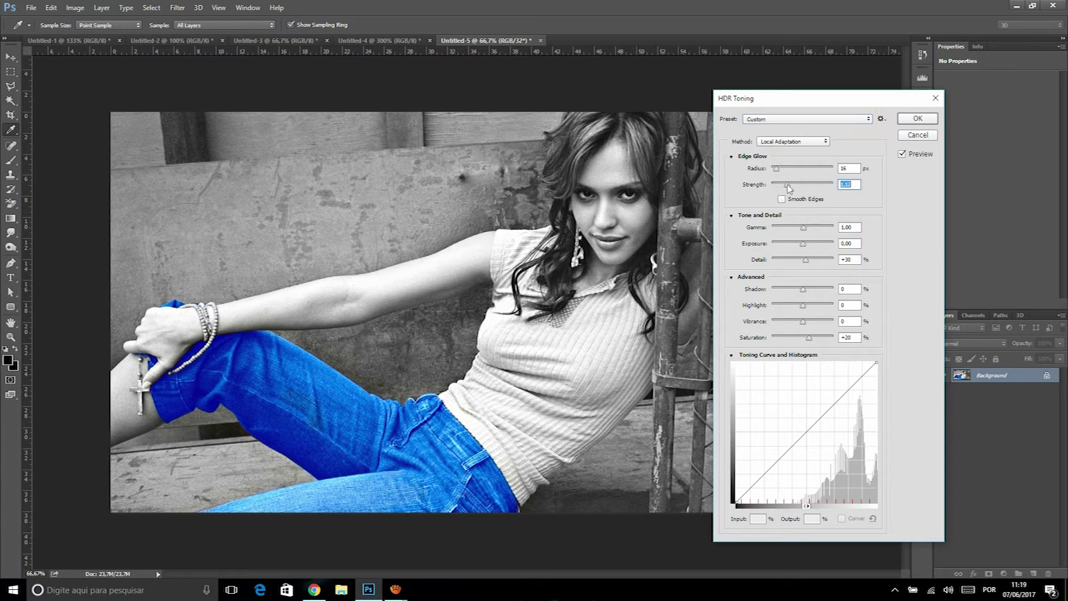
click(818, 259)
drag(816, 259, 824, 261)
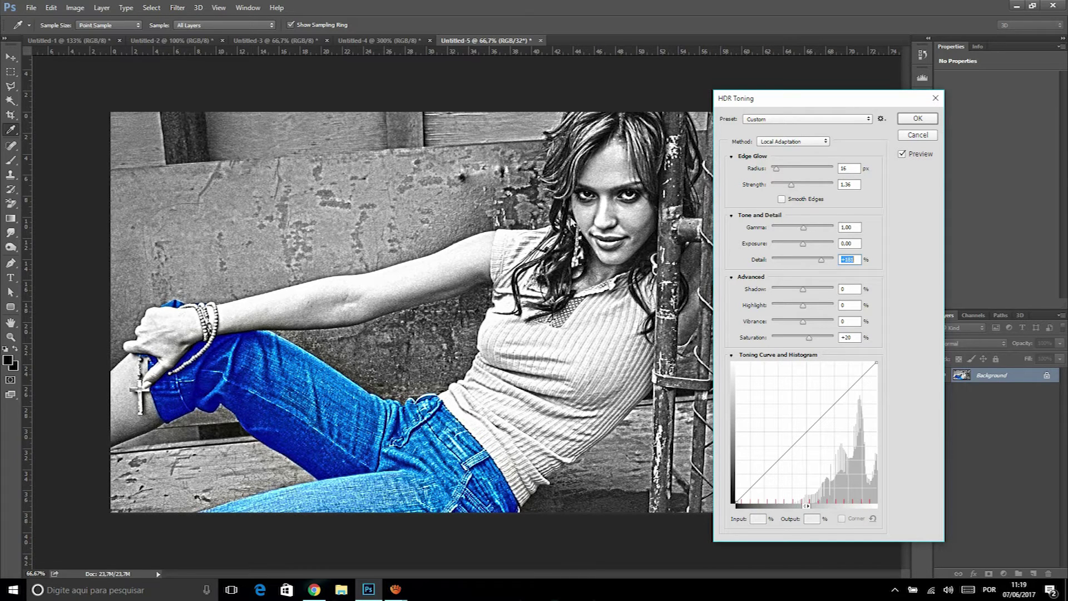
drag(823, 243, 800, 231)
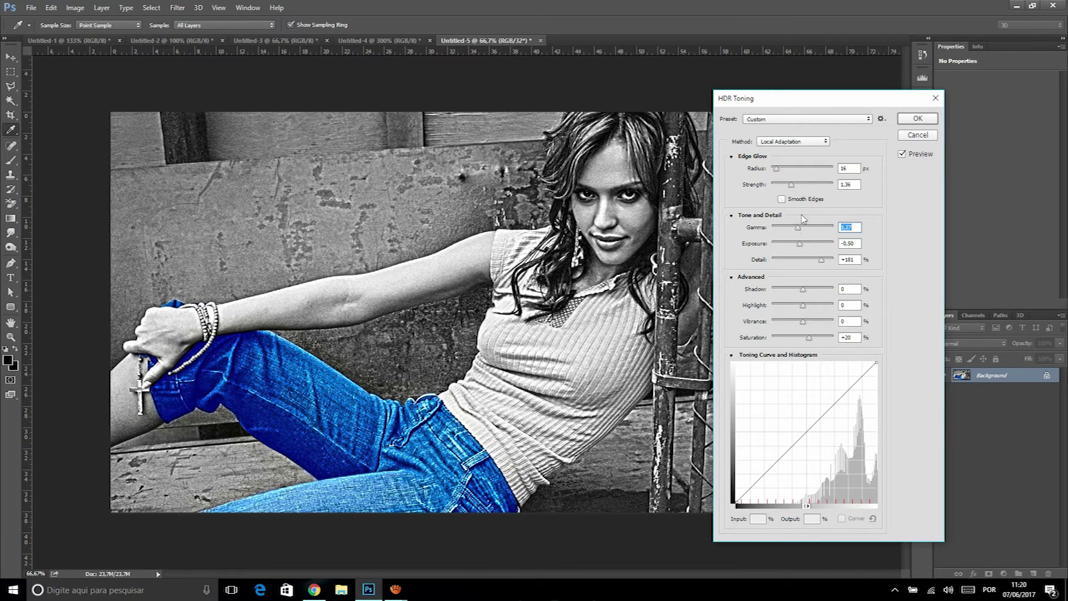
Set the edge glow to strength 2,03 and radius 51 px, with shadow at +75% and highlight at +51%
drag(798, 184, 786, 169)
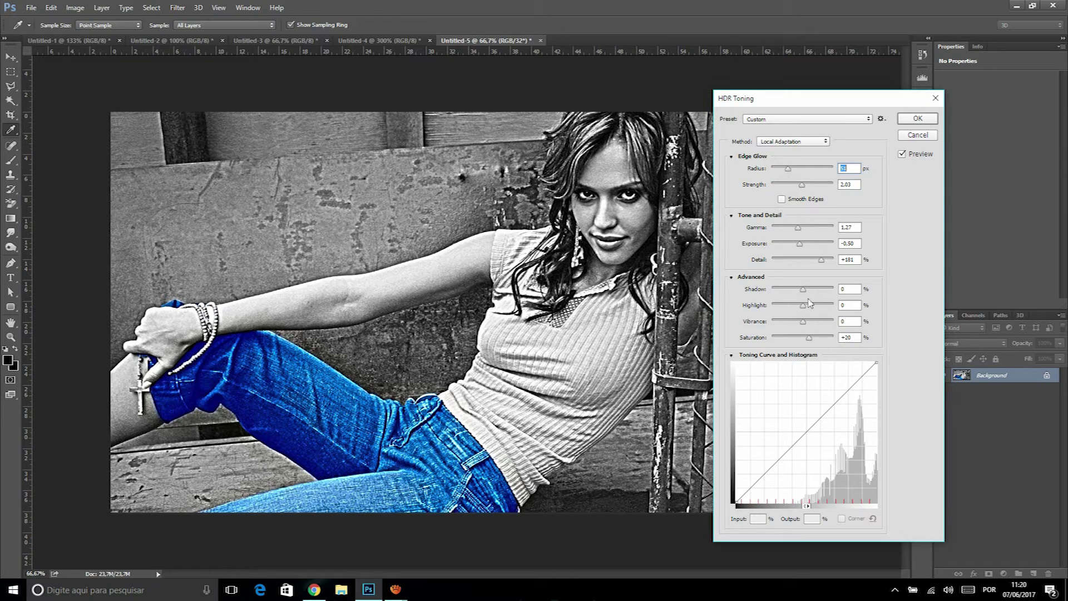
drag(802, 290, 828, 290)
click(815, 306)
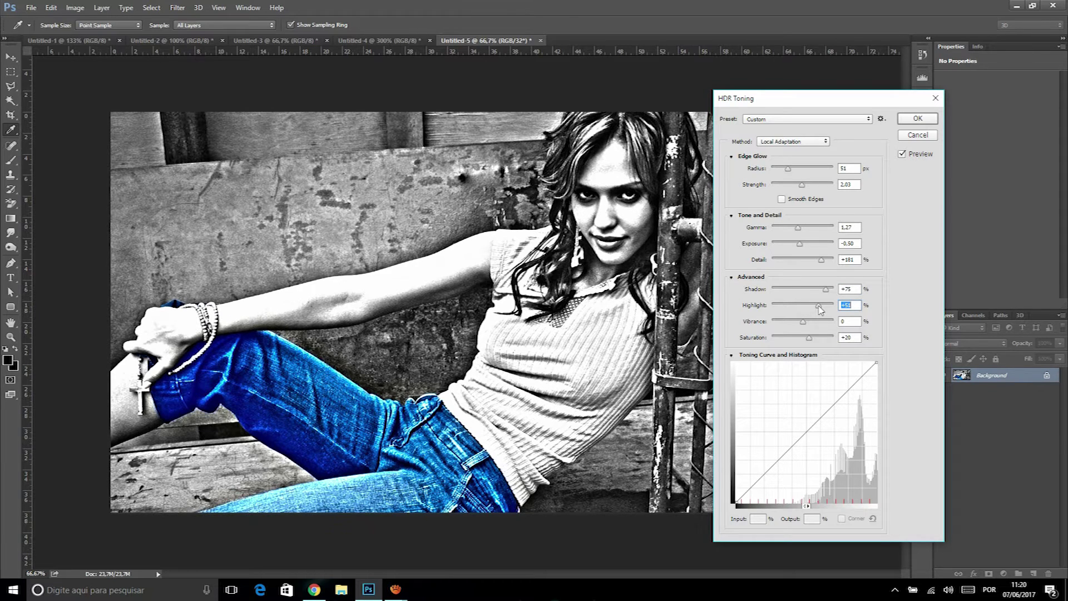
Try different vibrance values before setting vibrance to -100%, and raise the edge glow strength further
click(818, 322)
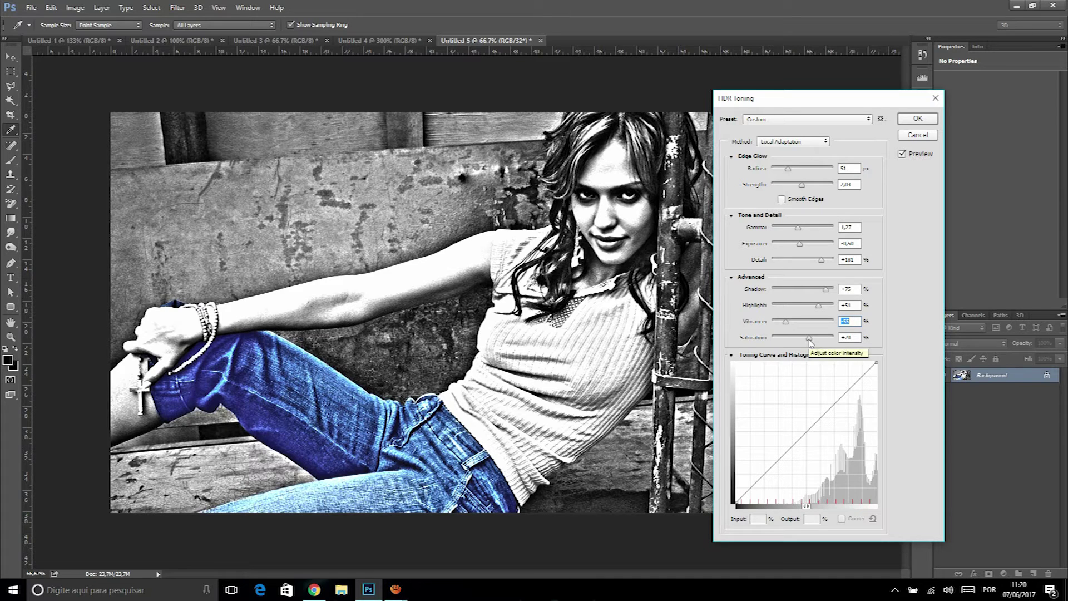
drag(780, 323, 771, 320)
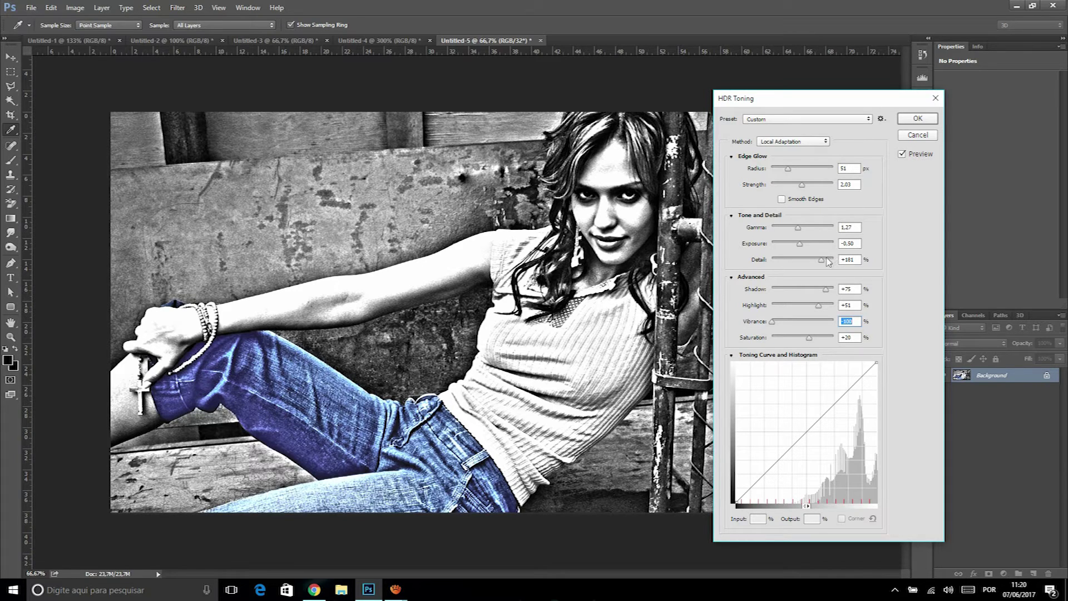
click(818, 186)
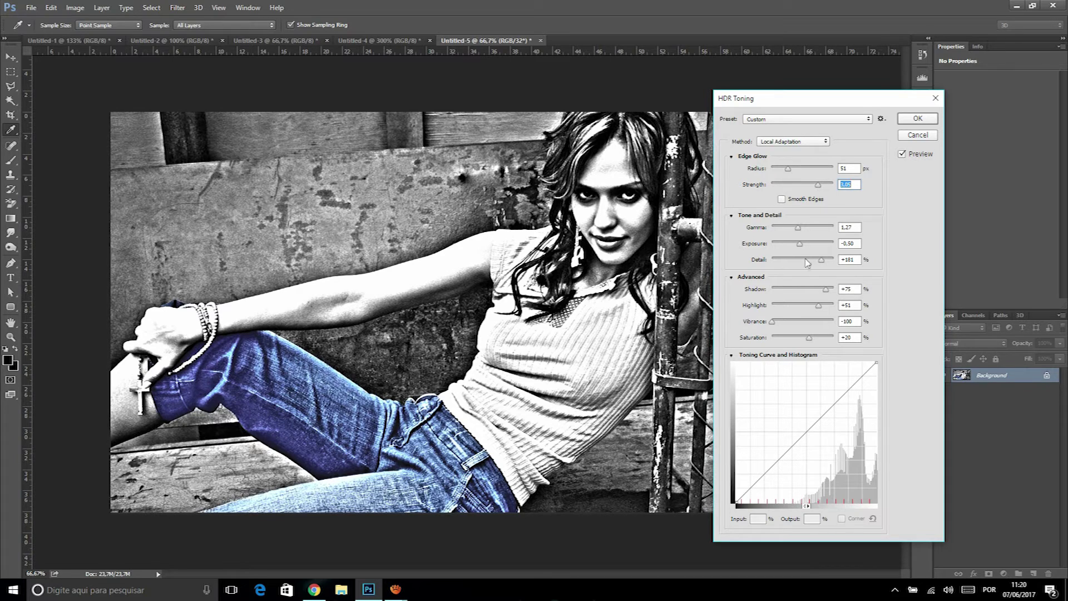
Apply the custom HDR Toning settings to the photo of the woman in blue jeans
drag(813, 288, 805, 291)
click(917, 118)
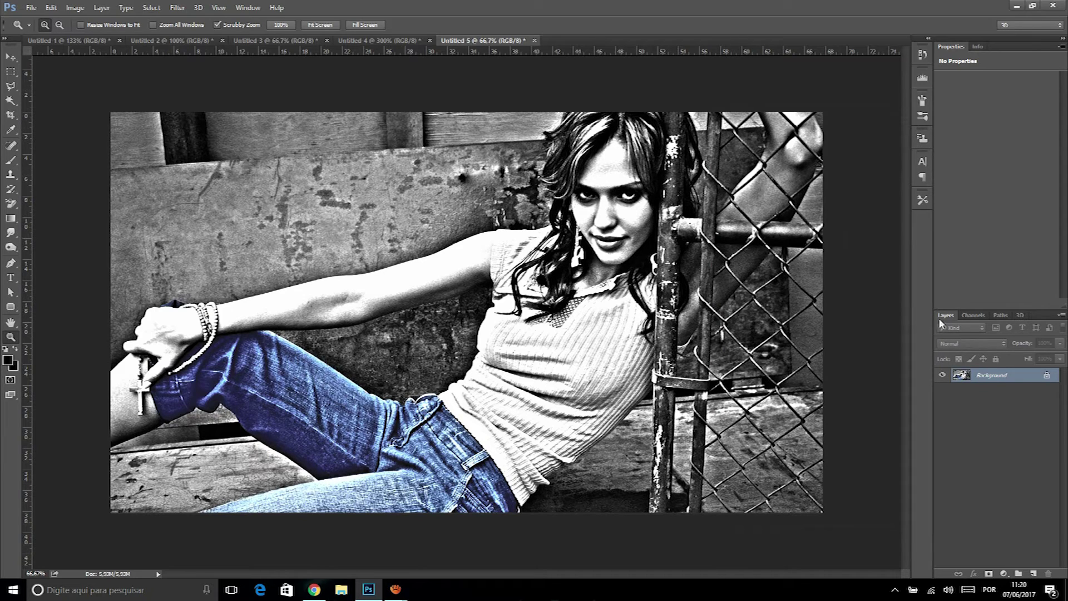
Compare the whole blue-jeans photo before and after HDR Toning by repeatedly undoing and redoing the adjustment
alt+click(486, 404)
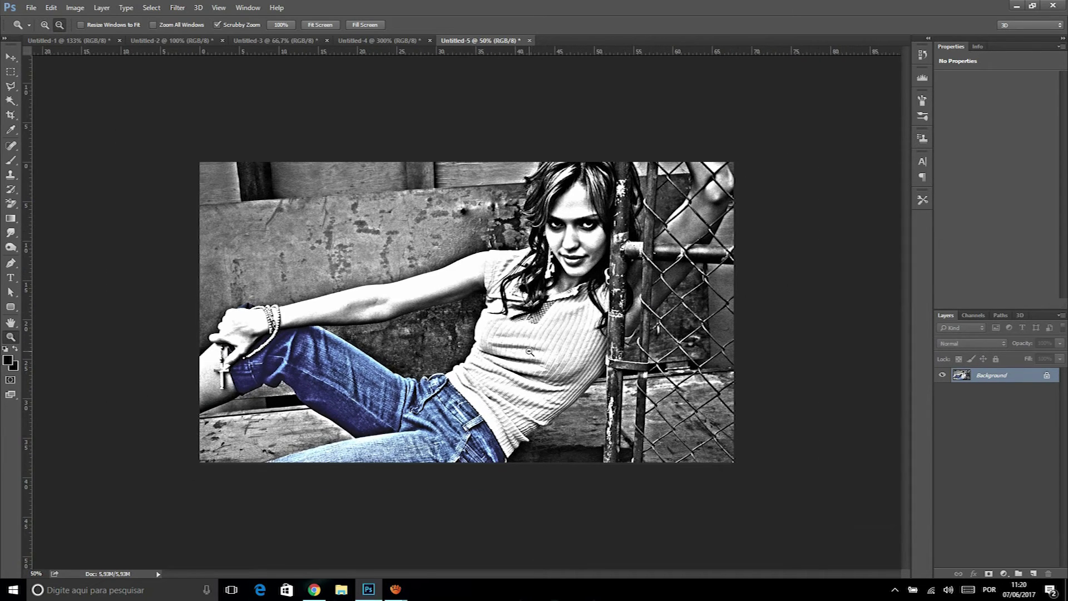
key(ctrl+z)
key(ctrl+z)
key(ctrl+z)
key(ctrl+z)
key(ctrl+z)
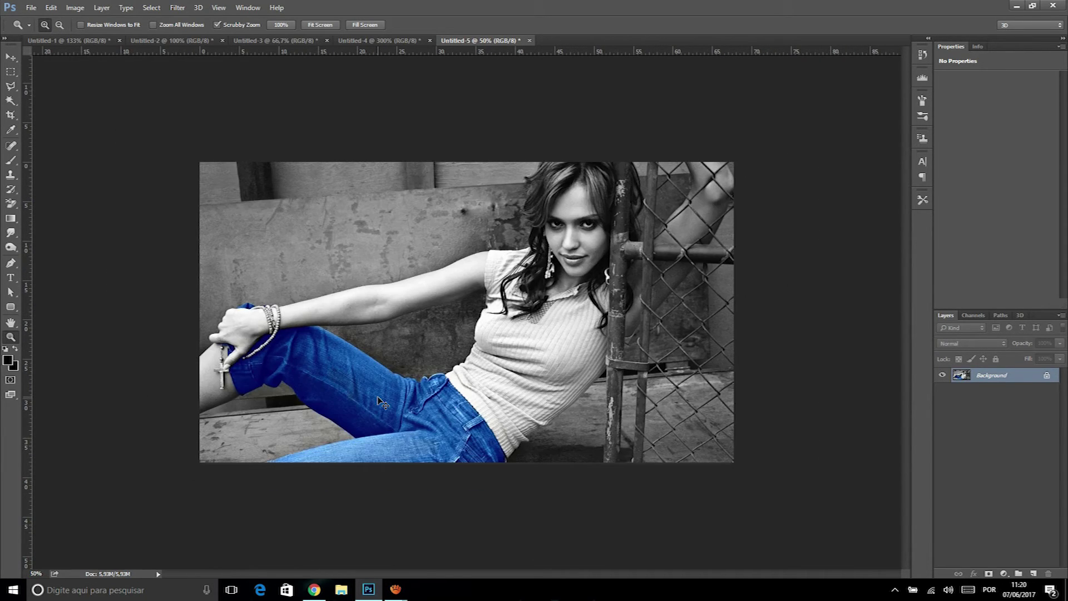
key(ctrl+z)
click(379, 400)
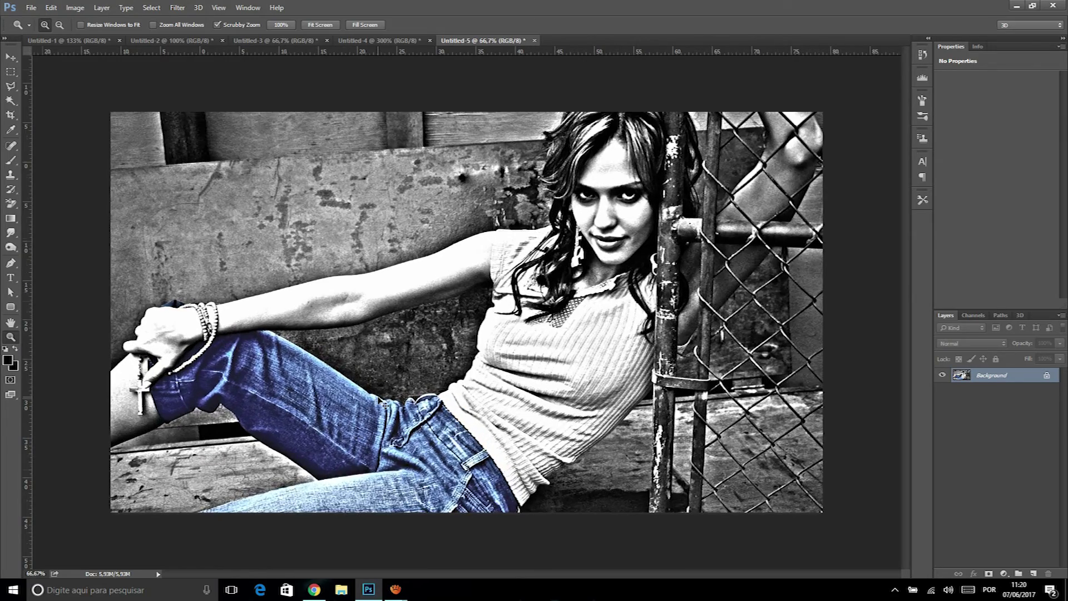
Examine the jeans and shirt up close while toggling the HDR Toning adjustment off and on
click(349, 440)
drag(350, 440, 499, 435)
key(ctrl+z)
key(ctrl+z)
key(ctrl+z)
key(ctrl+z)
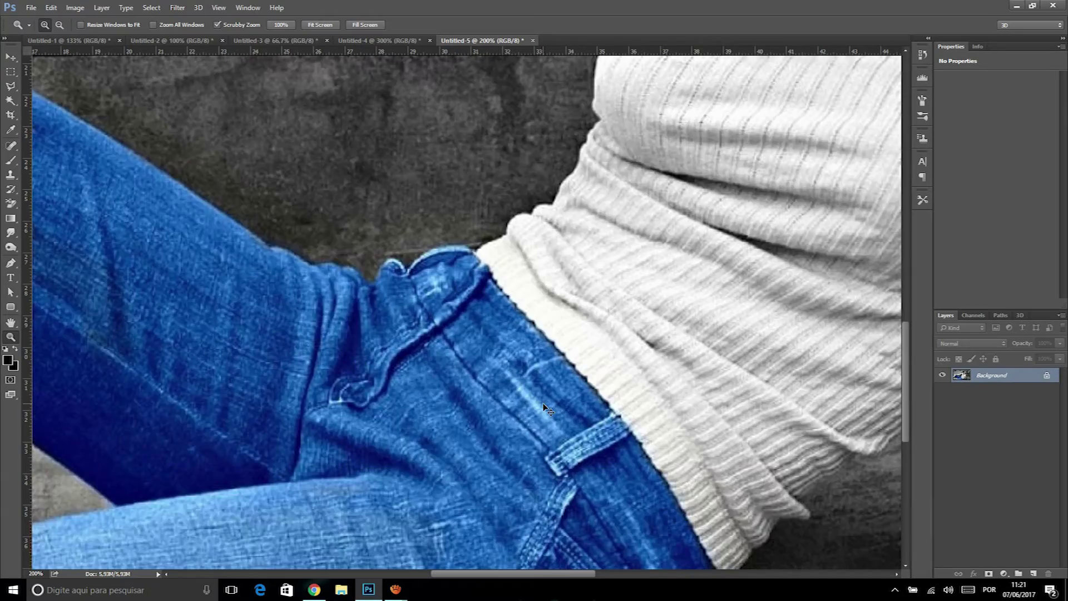
key(ctrl+z)
key(ctrl+z)
key(ctrl+z)
key(ctrl+z)
key(ctrl+minus)
key(ctrl+minus)
key(ctrl+minus)
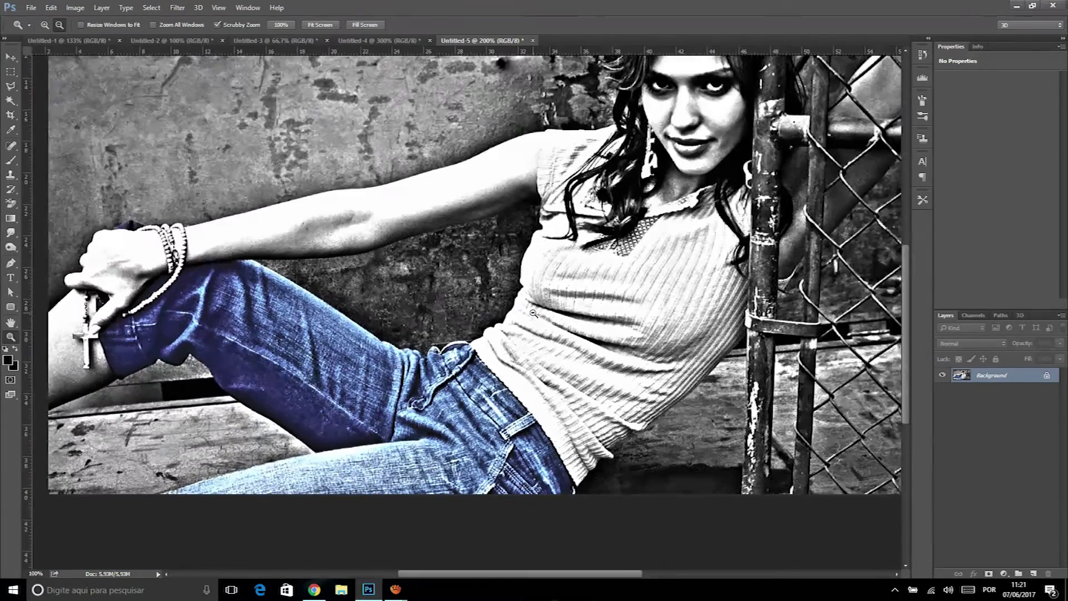
Toggle the HDR Toning again to compare the full blue-jeans photo with its original version
key(ctrl+z)
key(ctrl+z)
key(ctrl+z)
key(ctrl+z)
key(ctrl+z)
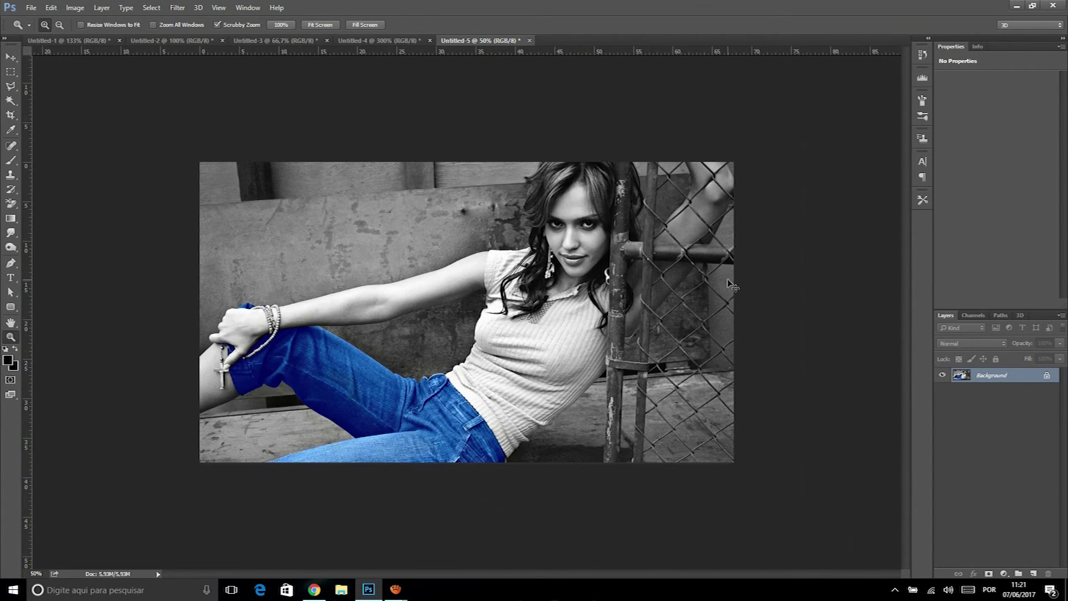
key(ctrl+z)
key(ctrl+plus)
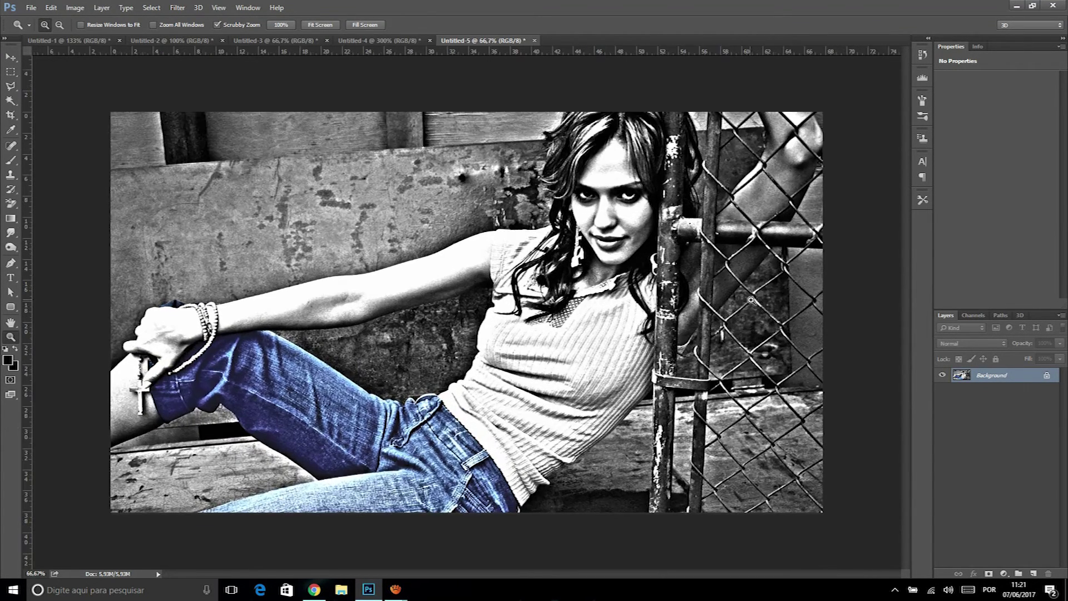
Compare the woman's face and the wire fence at 100% zoom with and without HDR Toning
click(743, 298)
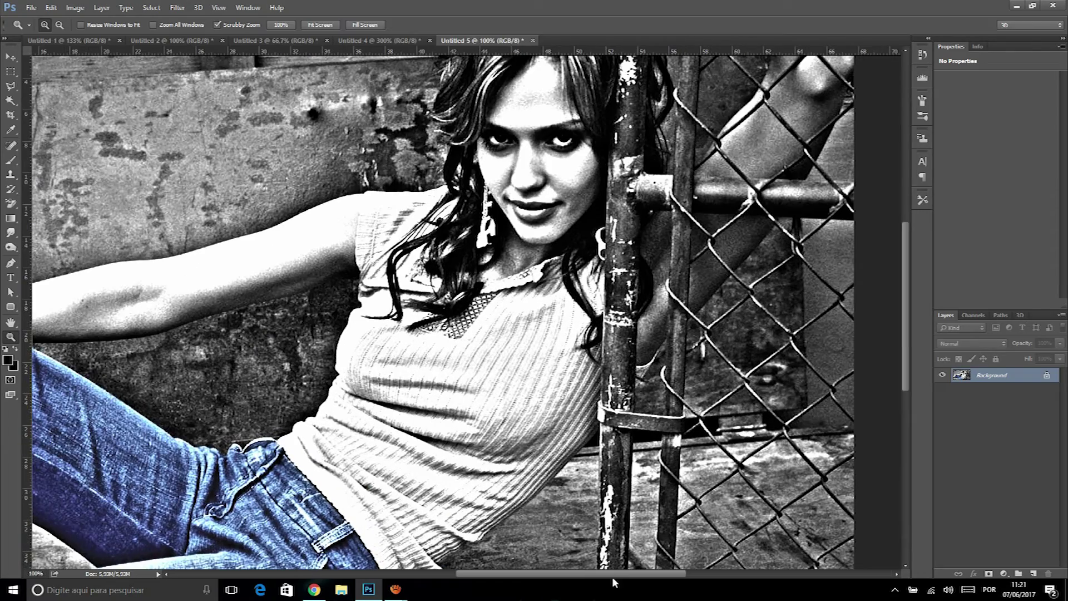
drag(612, 582, 658, 579)
key(ctrl+z)
key(ctrl+z)
key(ctrl+z)
key(ctrl+z)
key(ctrl+z)
key(ctrl+z)
key(ctrl+z)
key(ctrl+z)
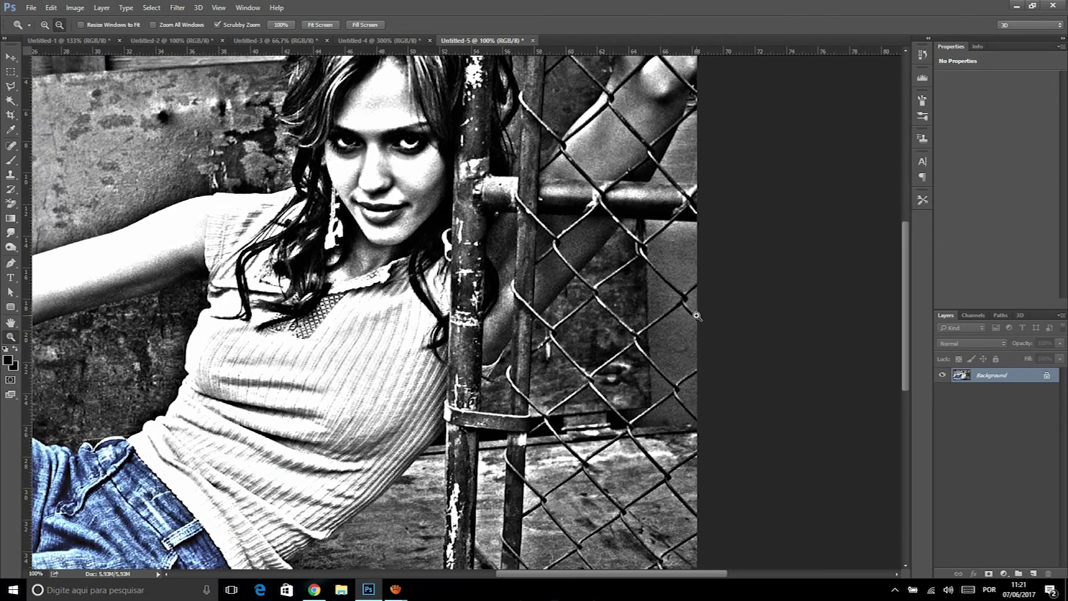
Return to the full view of the photo and check the HDR Toning effect against the original once more
alt+click(695, 309)
key(ctrl+z)
key(ctrl+z)
key(ctrl+z)
key(ctrl+z)
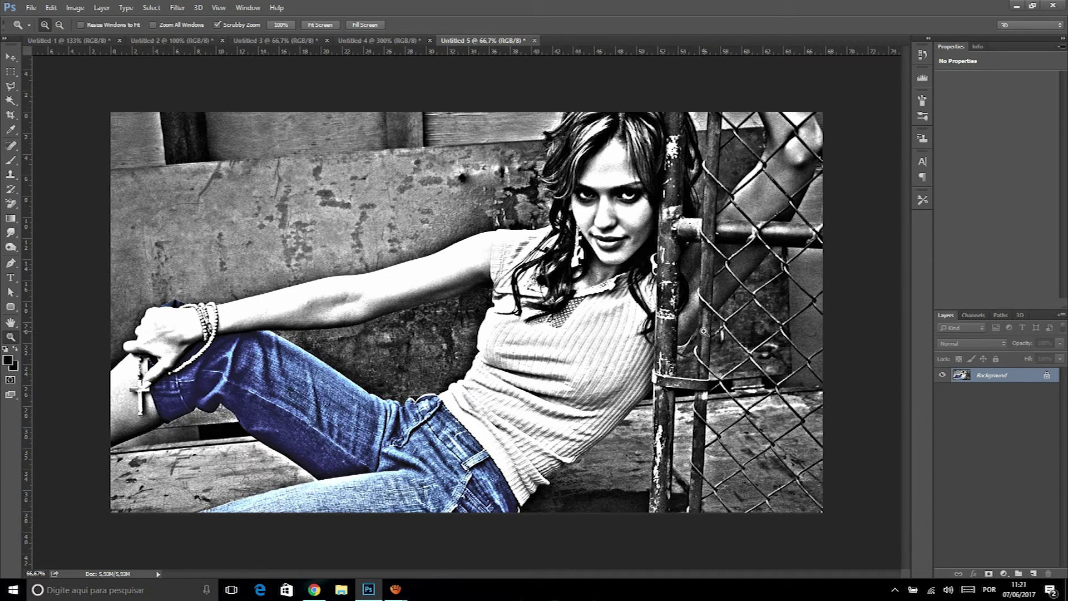
click(75, 8)
mouse_move(138, 40)
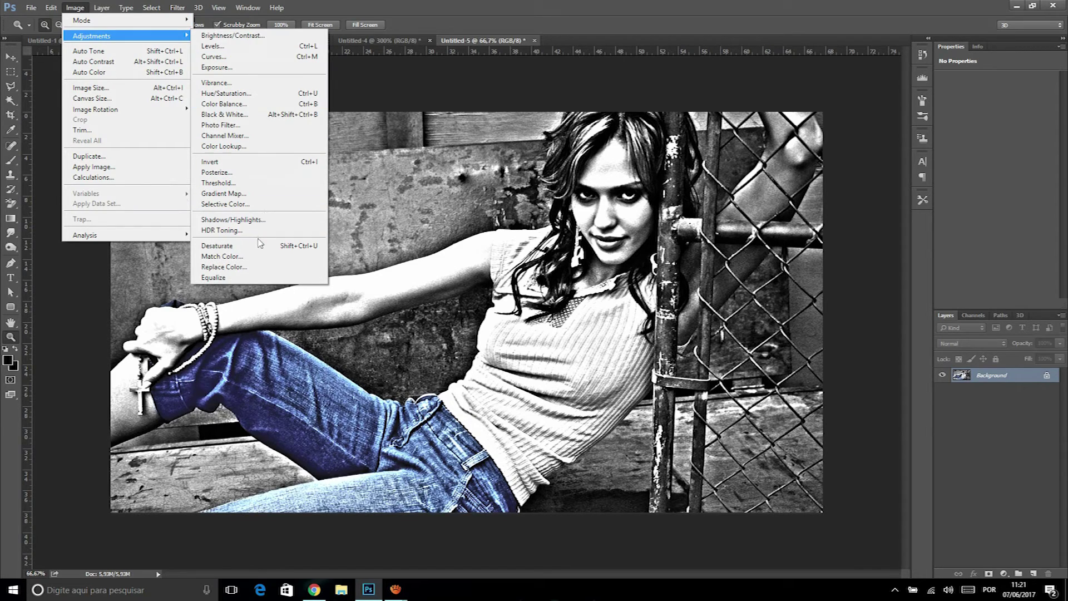
click(608, 5)
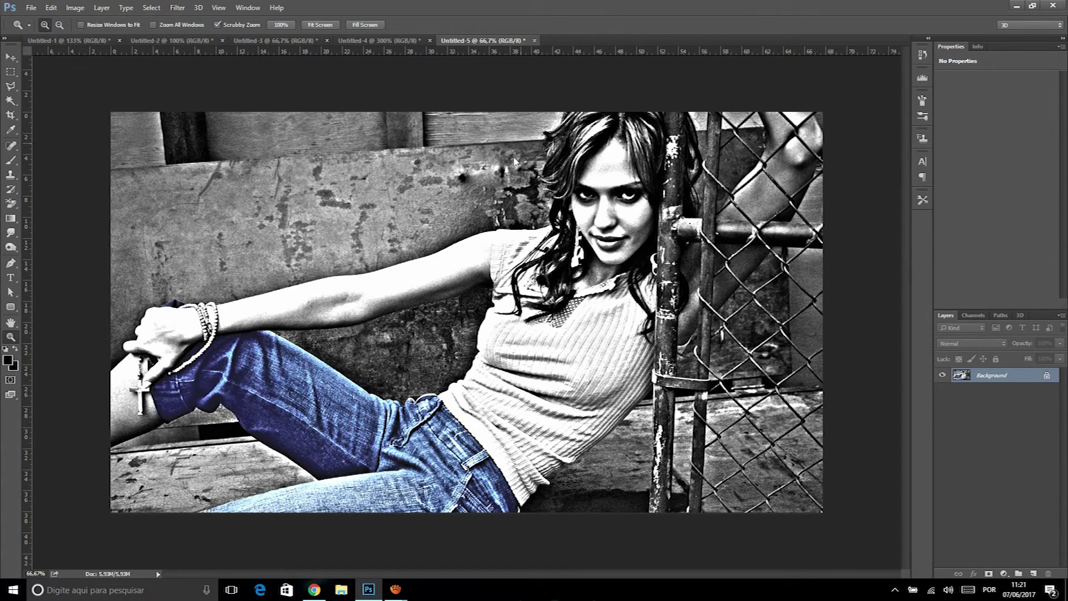
Switch to the Salsa photo in Untitled-4 and compare the whole image before and after its toning
click(395, 41)
alt+click(516, 188)
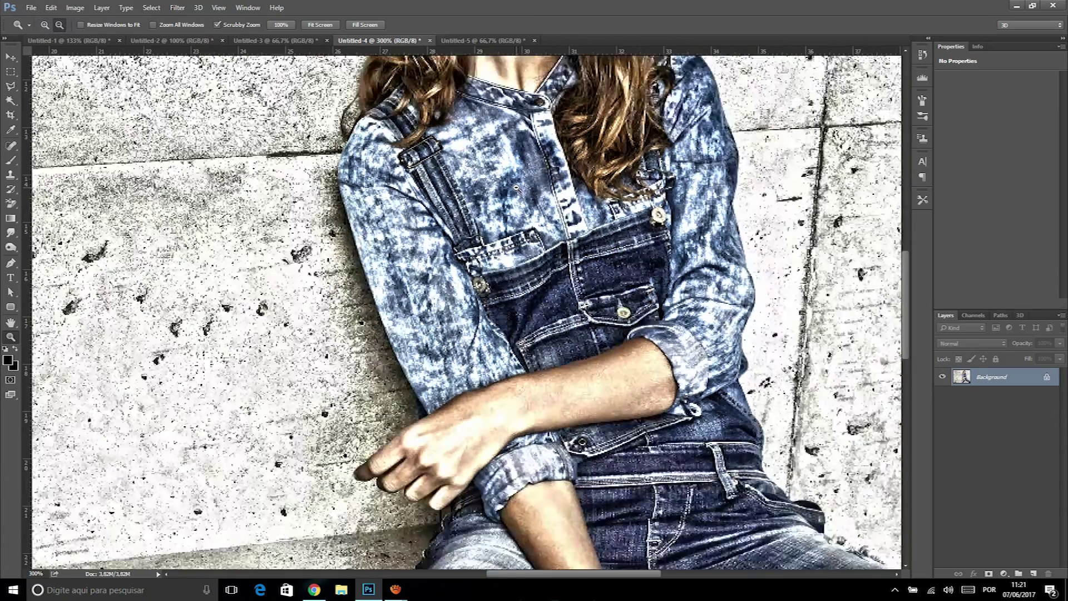
alt+click(516, 188)
alt+click(517, 188)
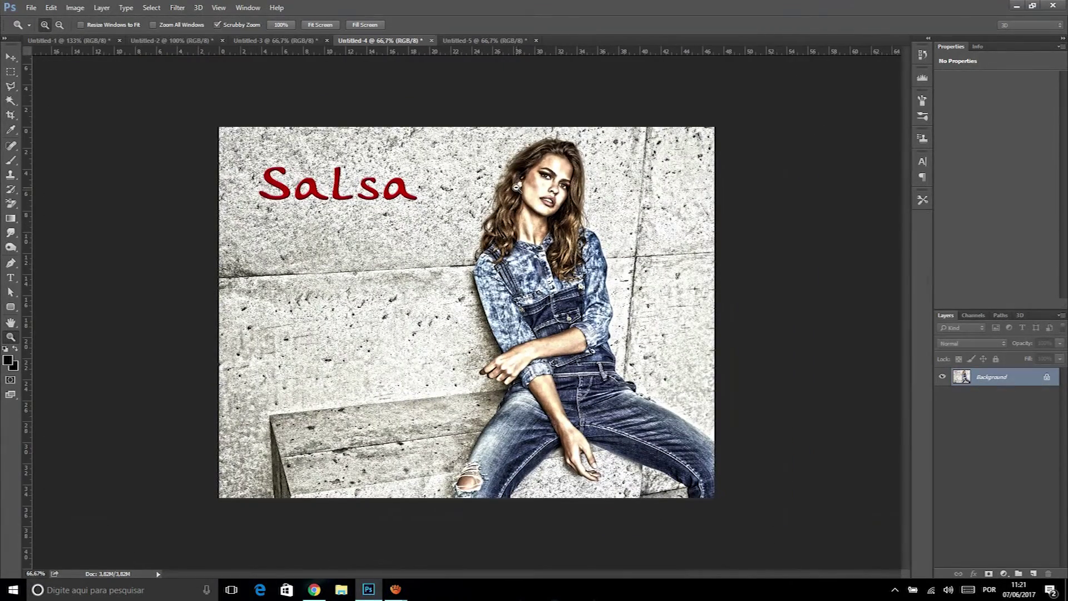
key(ctrl+z)
key(ctrl+z)
key(ctrl+z)
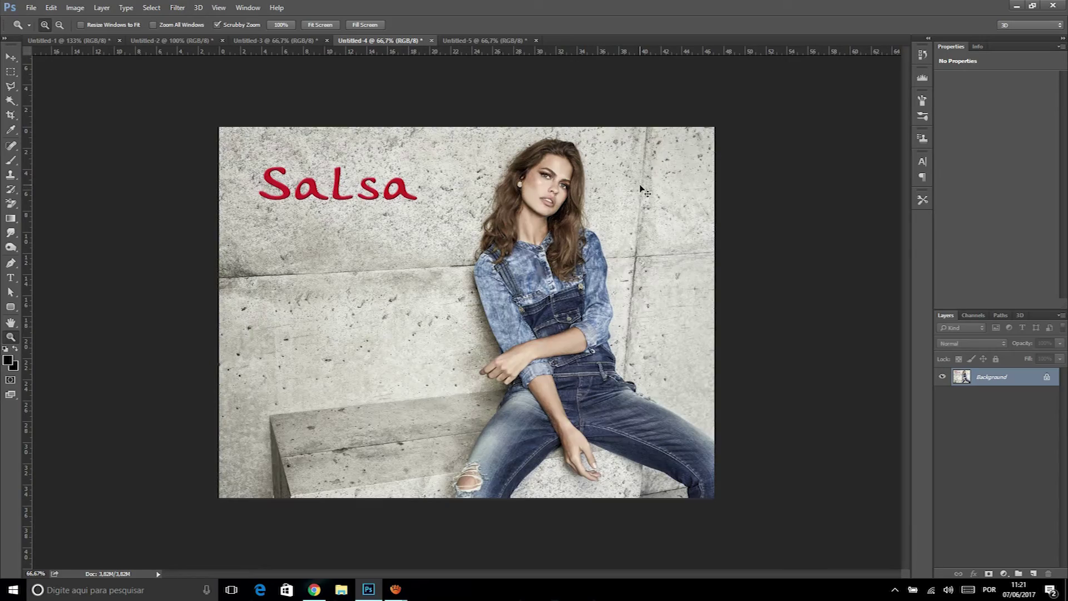
key(ctrl+z)
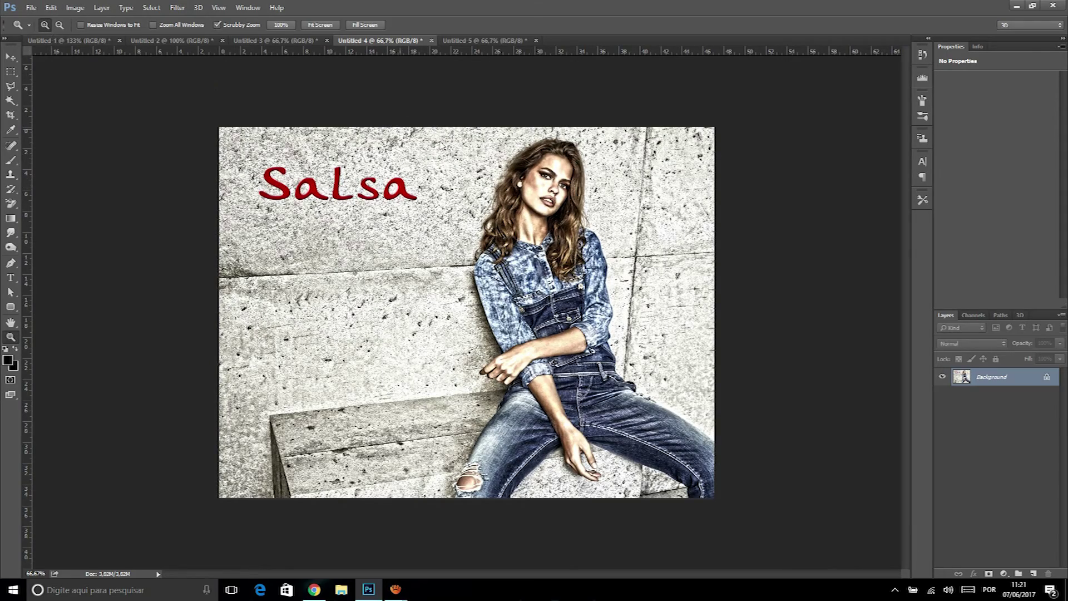
Inspect the toned details of the Salsa photo, including the concrete wall and bench up close
click(512, 193)
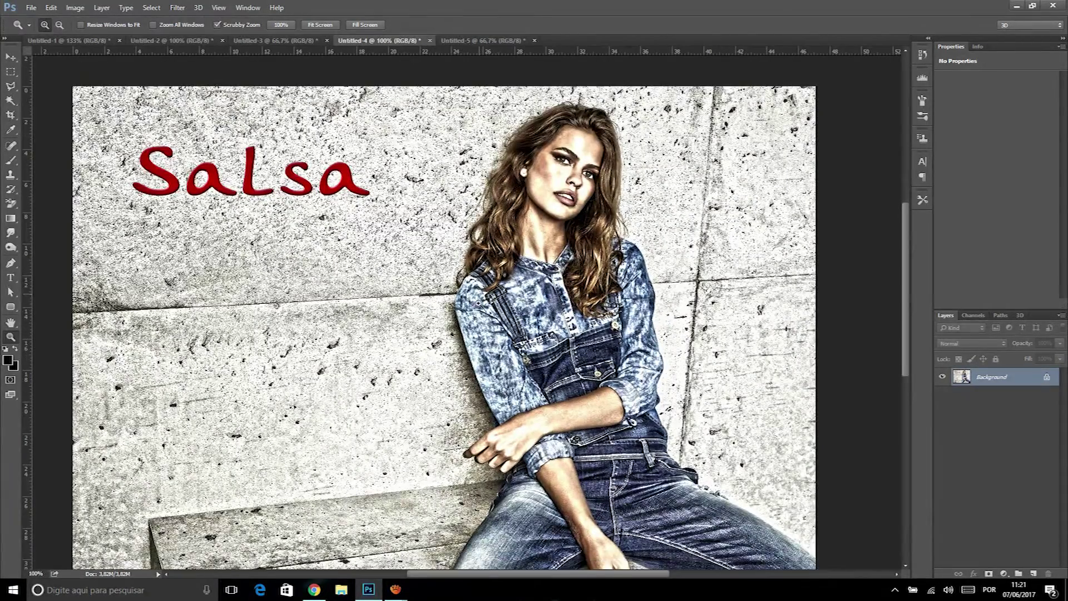
key(ctrl+minus)
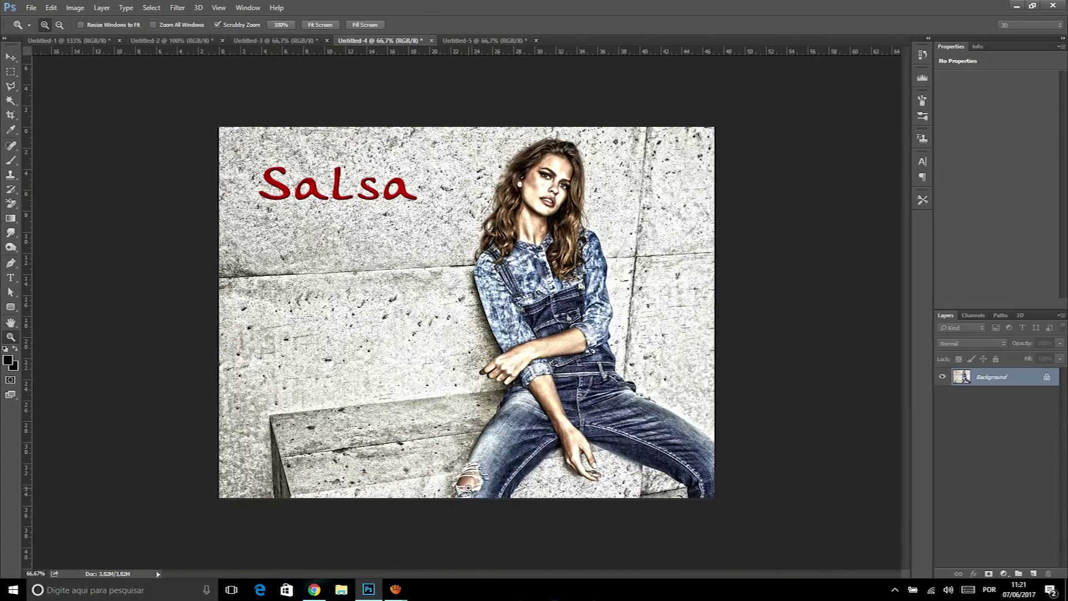
click(469, 487)
scroll(179, 416, down, 1)
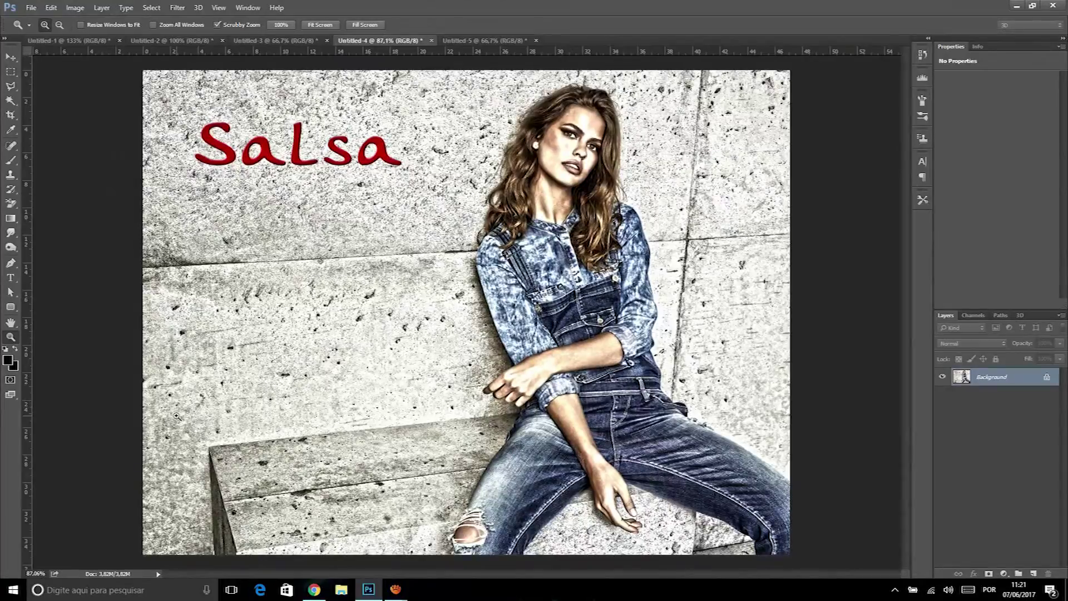
click(177, 416)
click(167, 470)
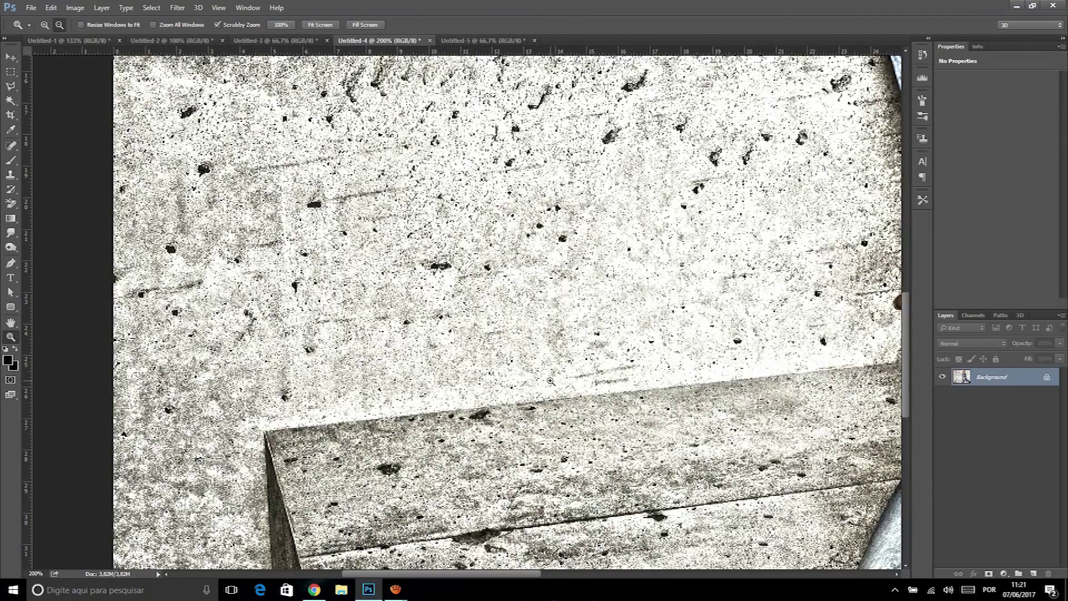
alt+click(551, 381)
alt+click(551, 381)
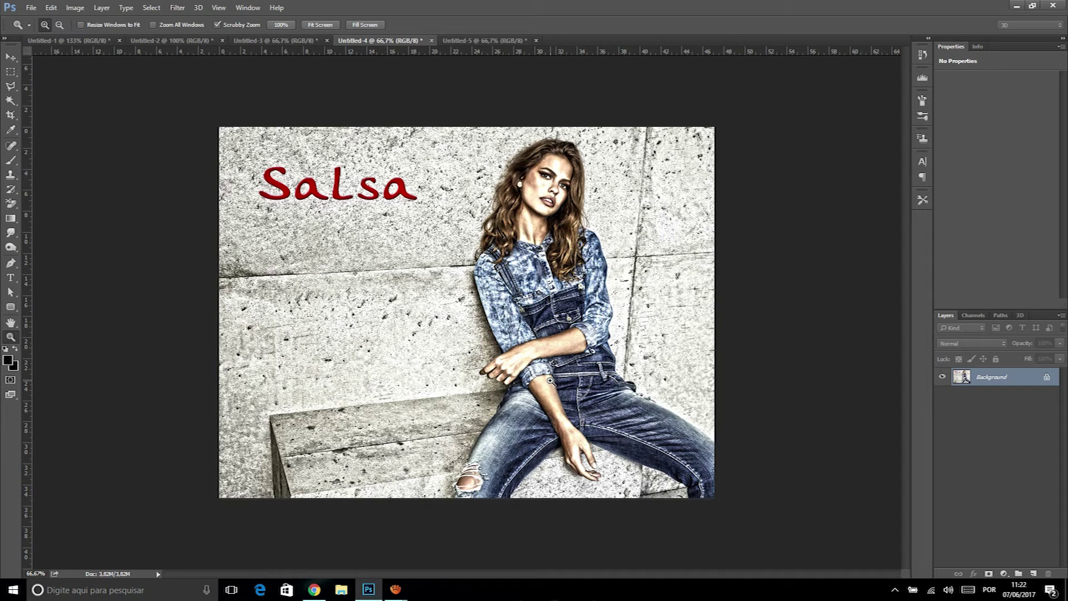
Switch to Chrome, browse the course and workshop listings on the Estech EAD site, and return to Photoshop
click(314, 589)
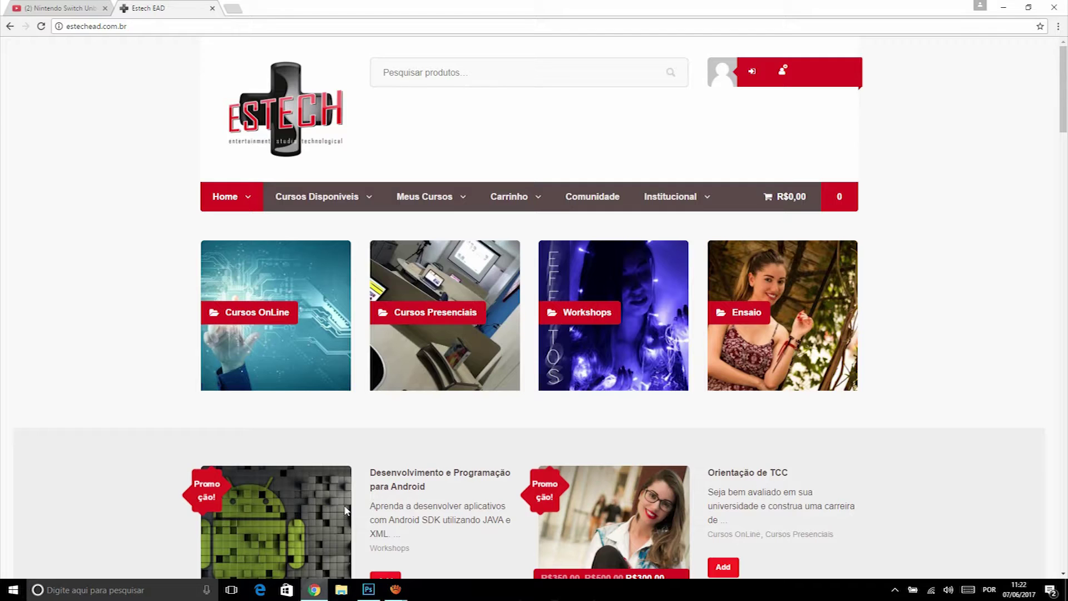
scroll(459, 244, down, 5)
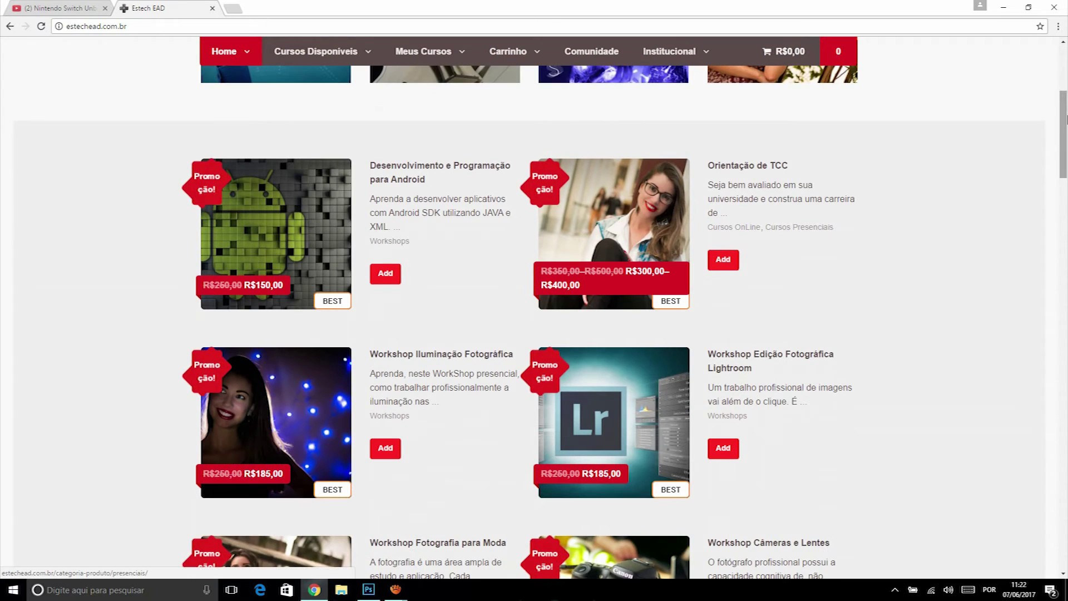
drag(1061, 140, 1062, 440)
click(369, 590)
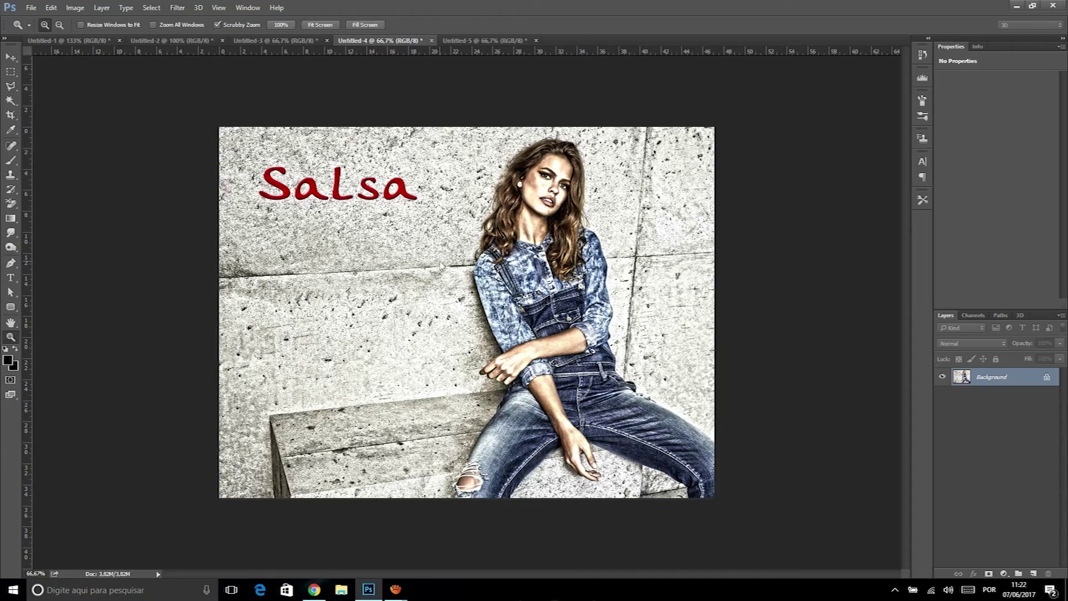
click(423, 190)
click(584, 189)
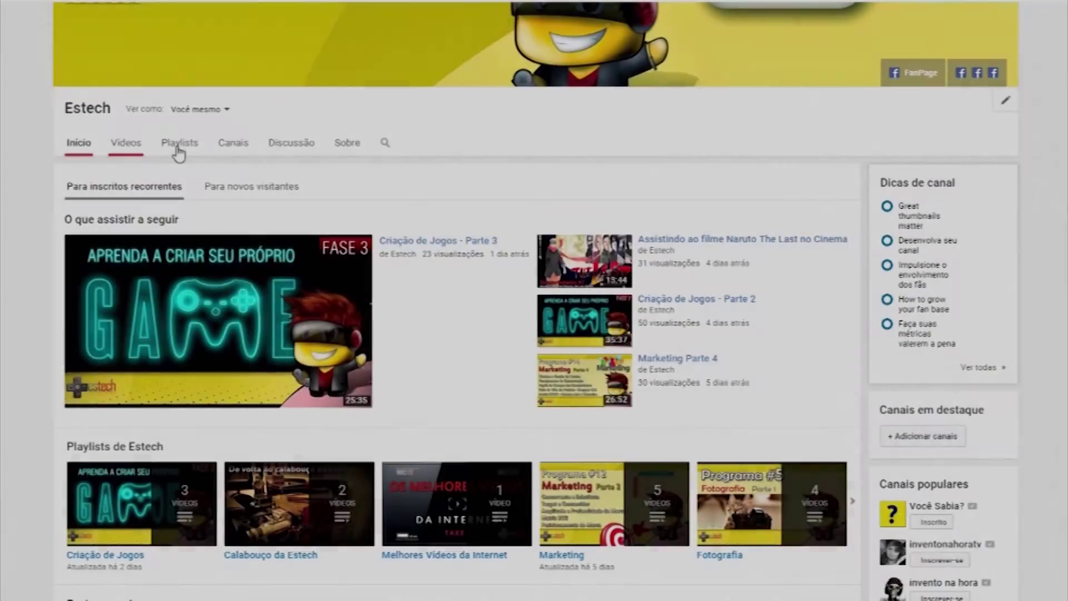
Browse the uploaded videos of the Estech YouTube channel and open its playlists
click(125, 142)
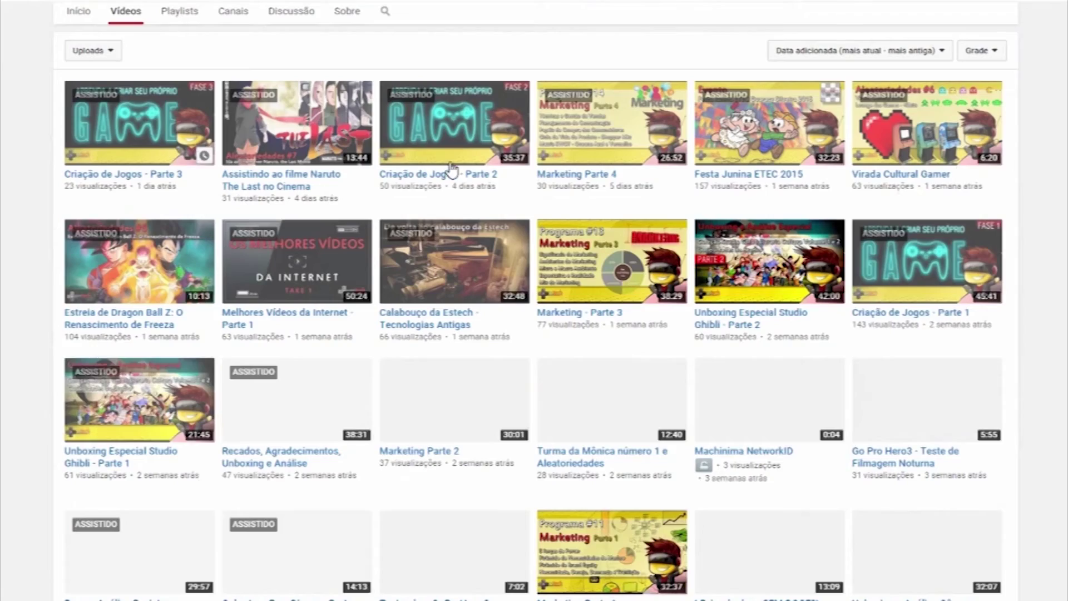
scroll(758, 482, down, 6)
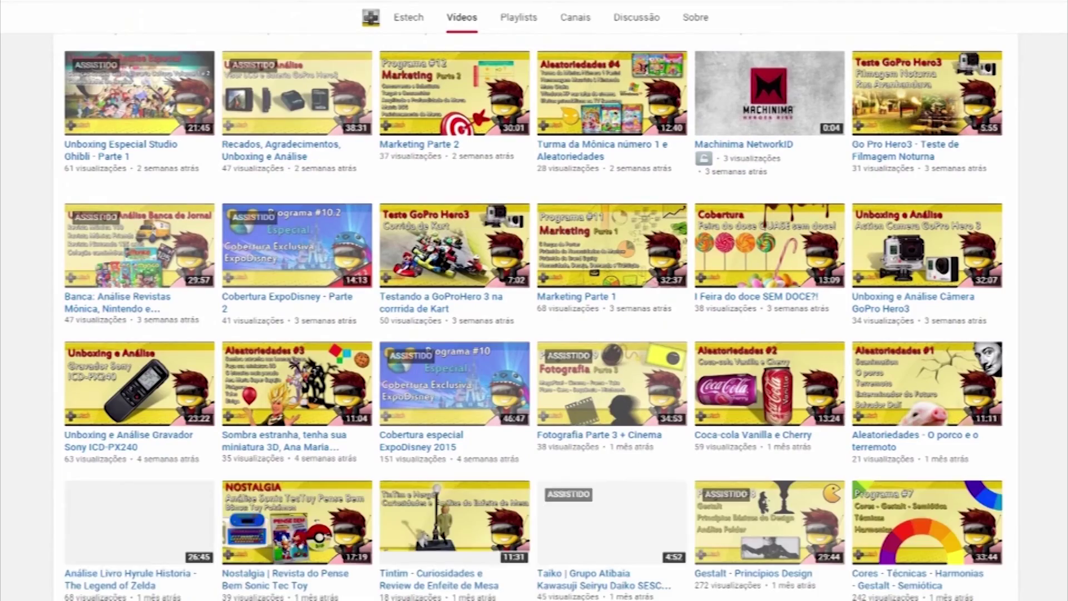
scroll(596, 492, down, 10)
scroll(535, 319, up, 20)
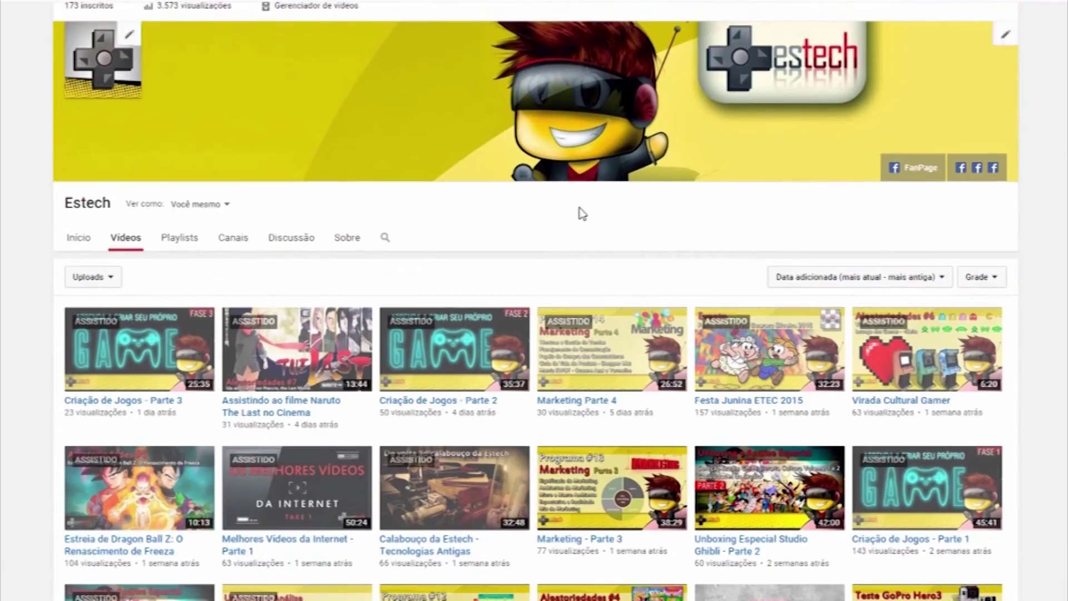
click(172, 244)
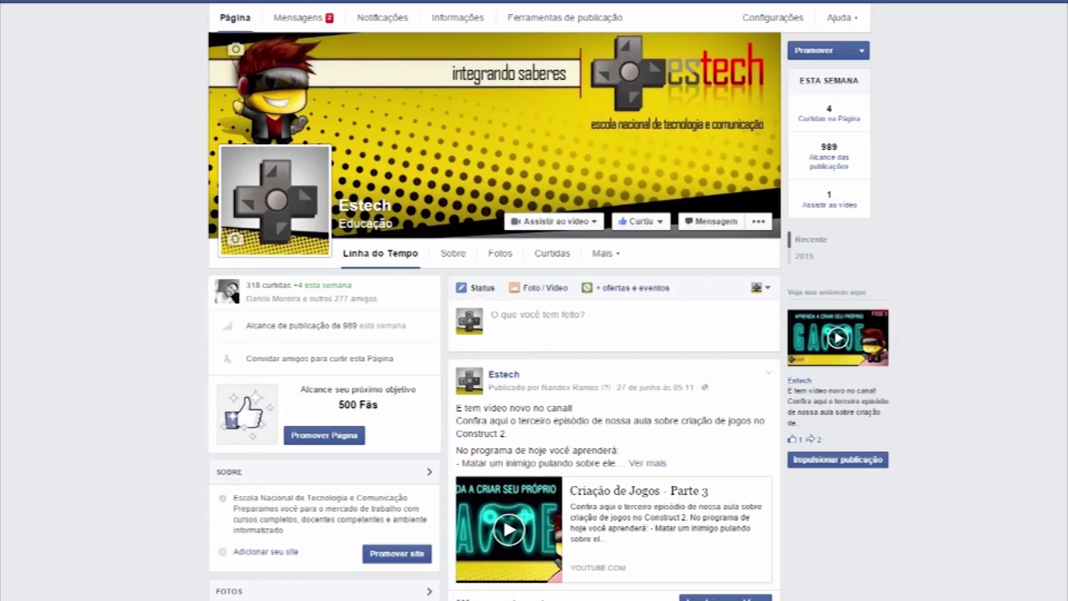
Browse the Estech Facebook page and open the sharing options for the post about Naruto The Last
scroll(495, 316, down, 8)
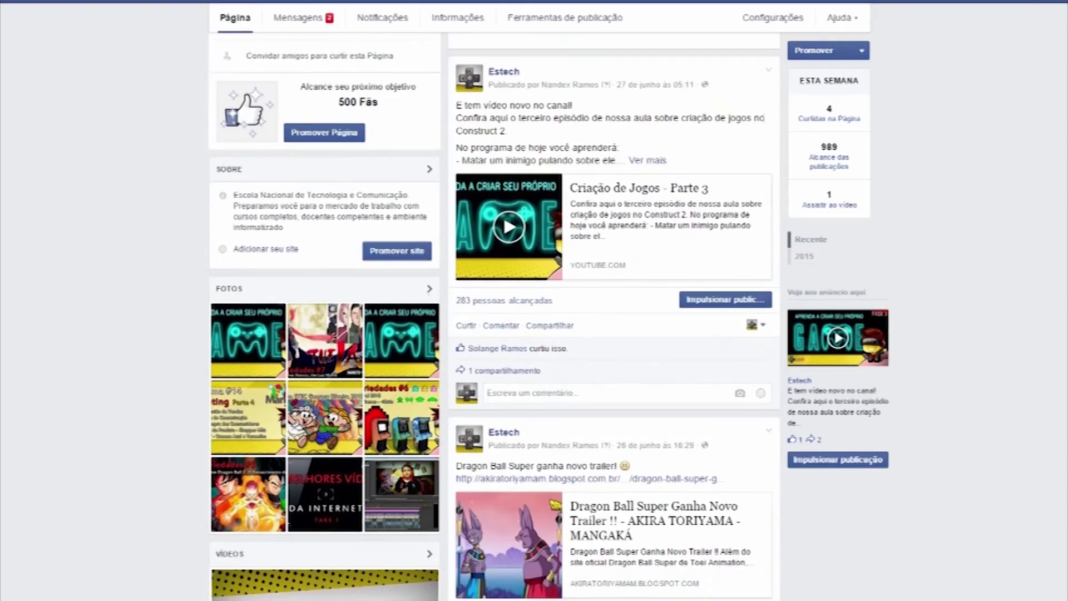
scroll(625, 455, down, 6)
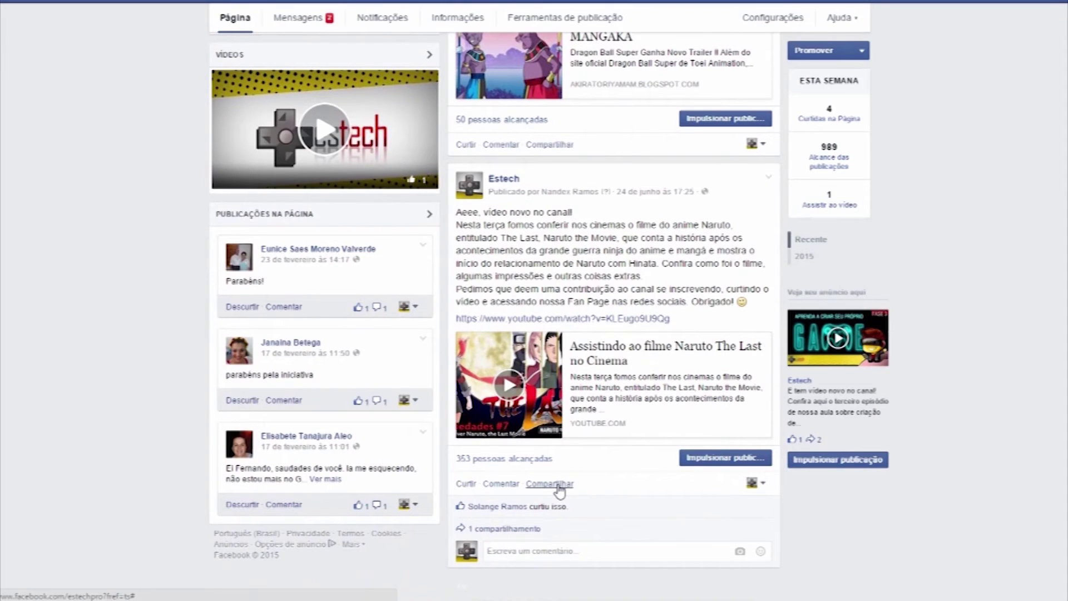
click(558, 487)
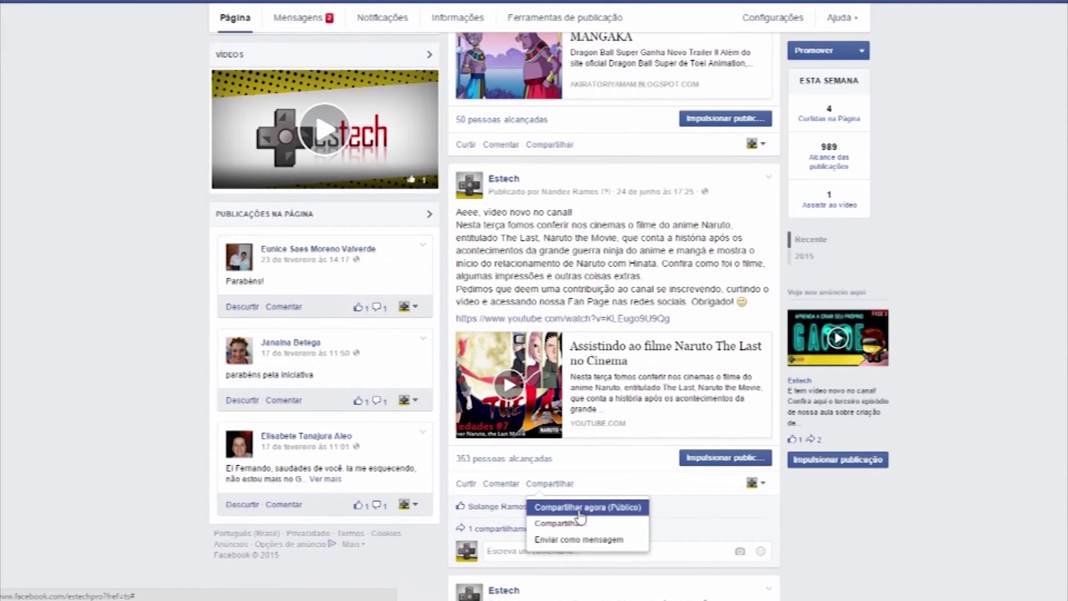